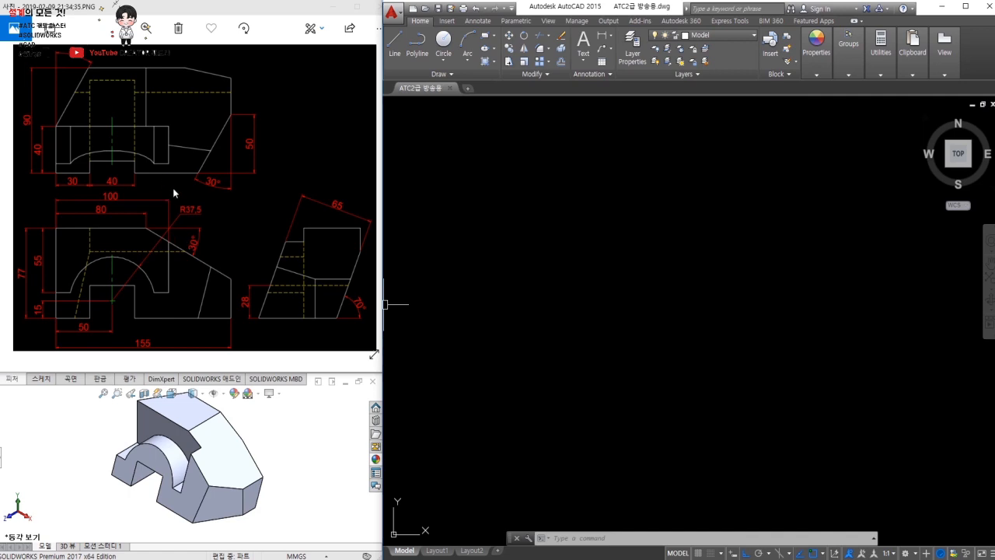
click(728, 410)
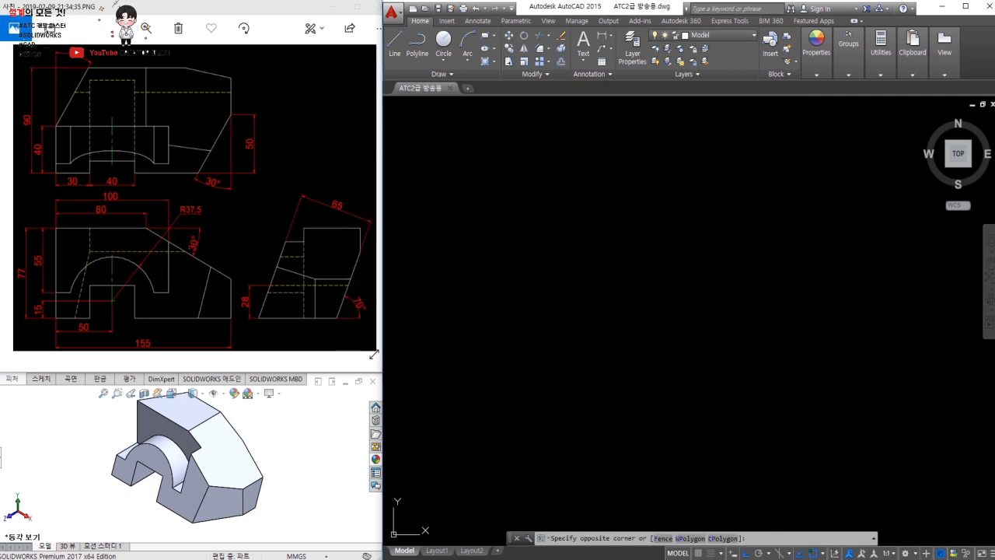
click(595, 357)
text(l)
key(Return)
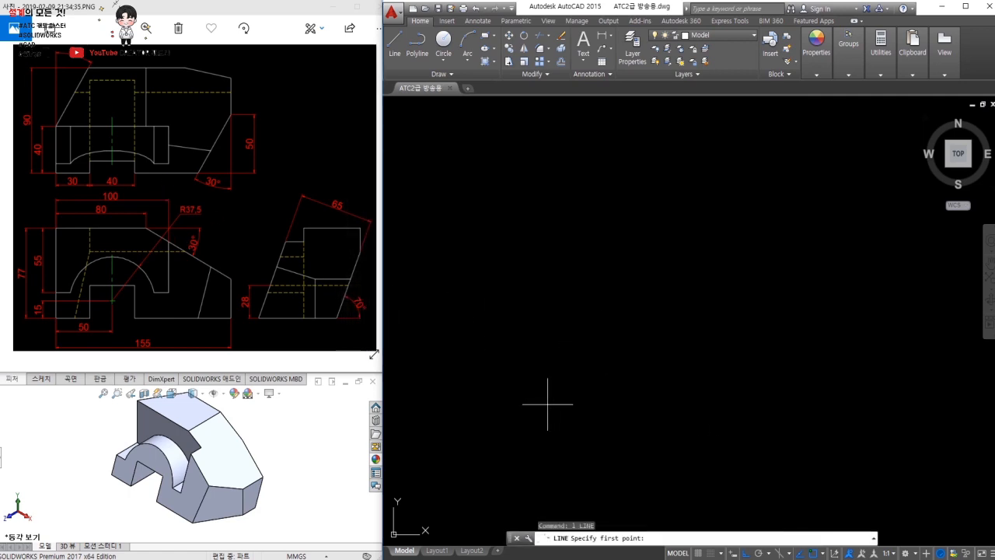
click(535, 401)
key(Escape)
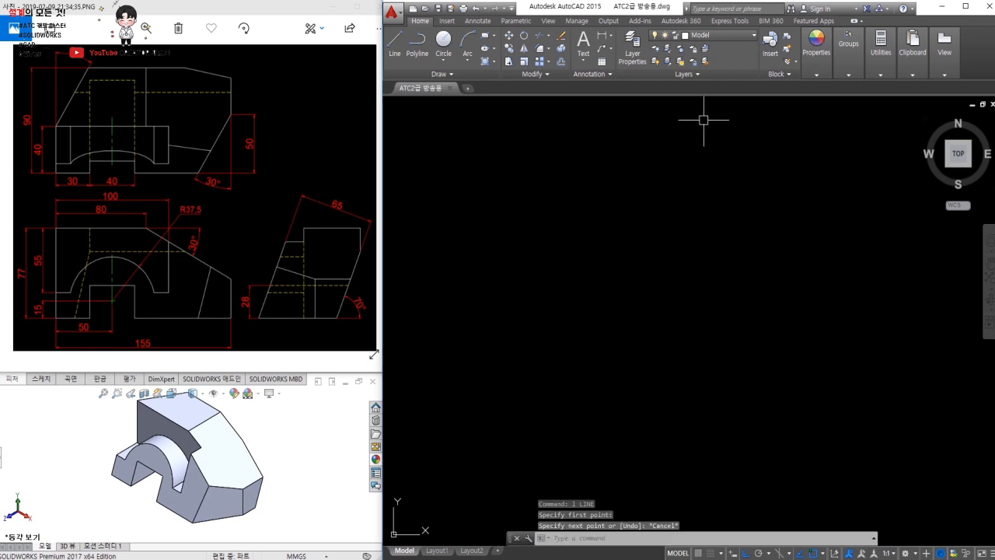
Set Model as the current layer and draw a 155-long horizontal line as the front view's base
click(699, 35)
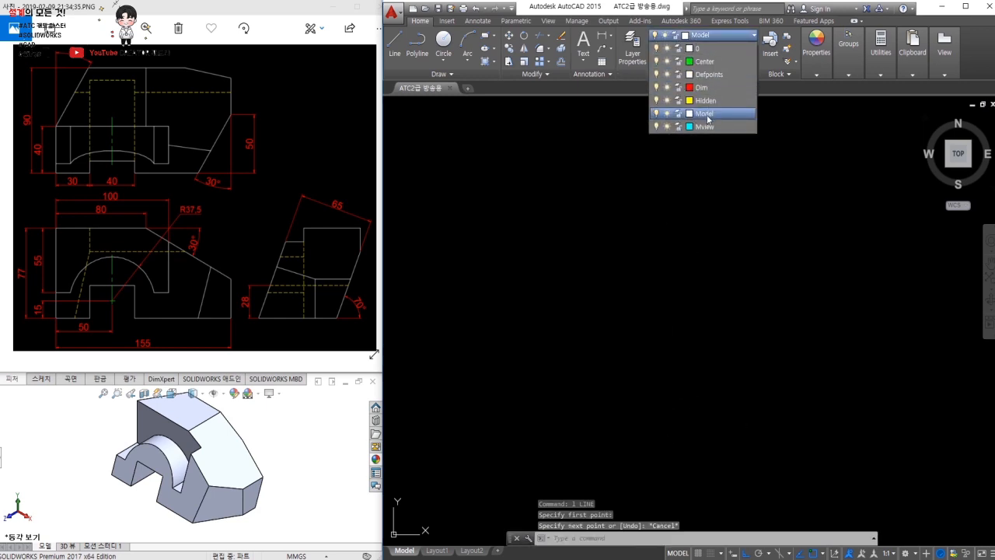
click(706, 113)
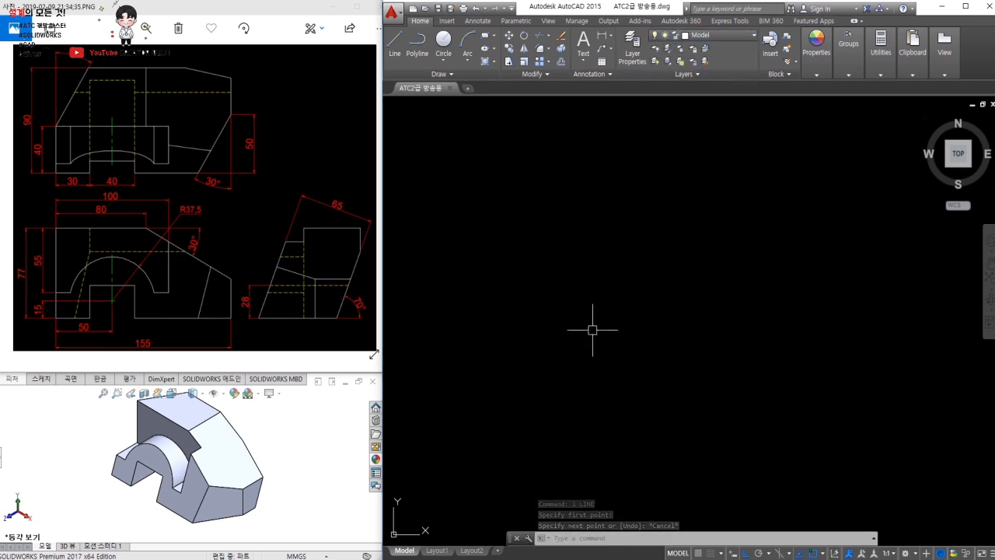
text(l)
key(Return)
click(535, 352)
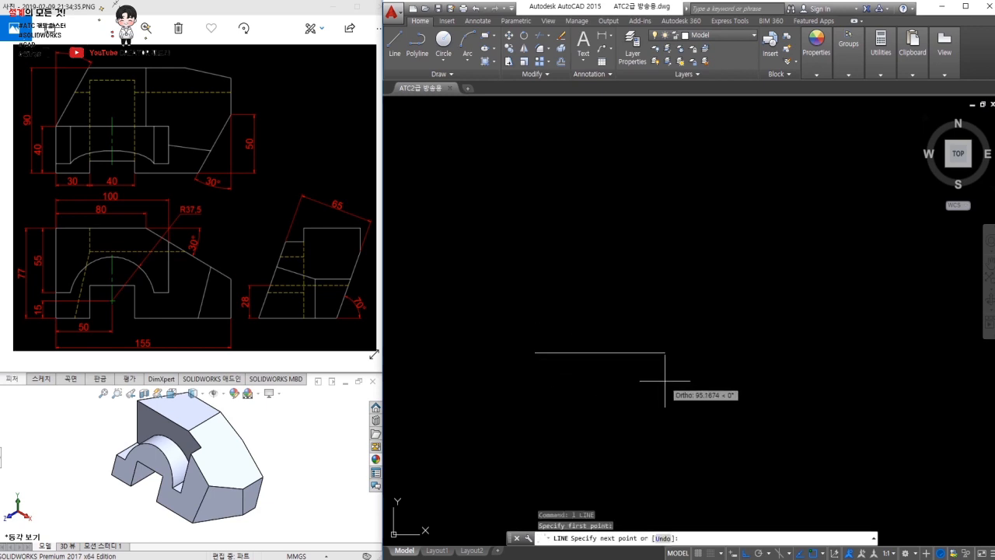
text(155)
key(Return)
key(Return)
Draw a 77-high left edge on the base line, a horizontal top edge, and a vertical right edge from the base's right end
key(Return)
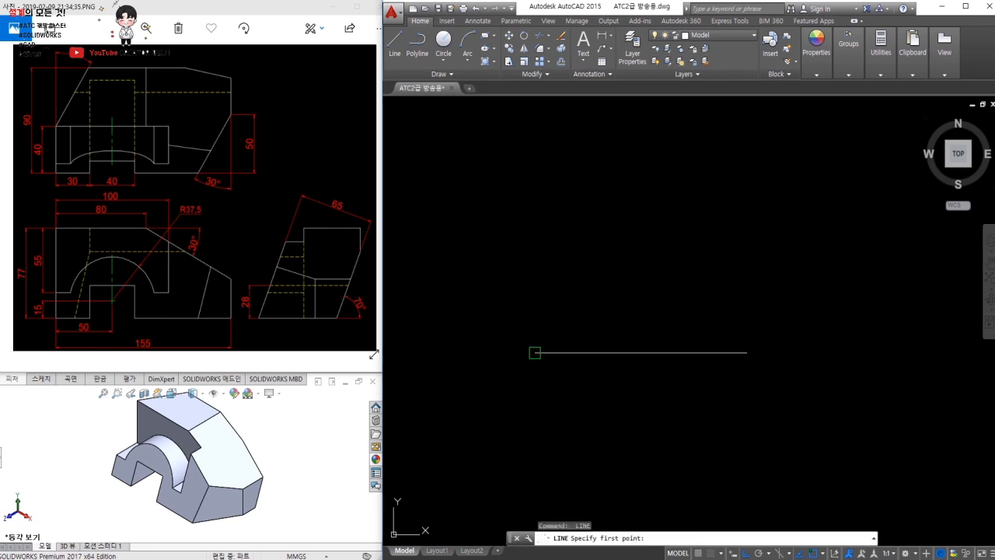
click(535, 352)
text(77)
key(Return)
click(791, 291)
key(Return)
key(Return)
click(747, 352)
click(741, 205)
key(Escape)
Trim the overhanging ends at the upper-right corner to leave a closed front view rectangle
text(tr)
key(Return)
key(Return)
click(793, 206)
click(719, 232)
key(Escape)
Draw a horizontal reference line above the front rectangle and a vertical one down its right side, meeting at a corner
scroll(762, 258, down, 2)
middle_drag(762, 258, 684, 288)
text(l)
key(Return)
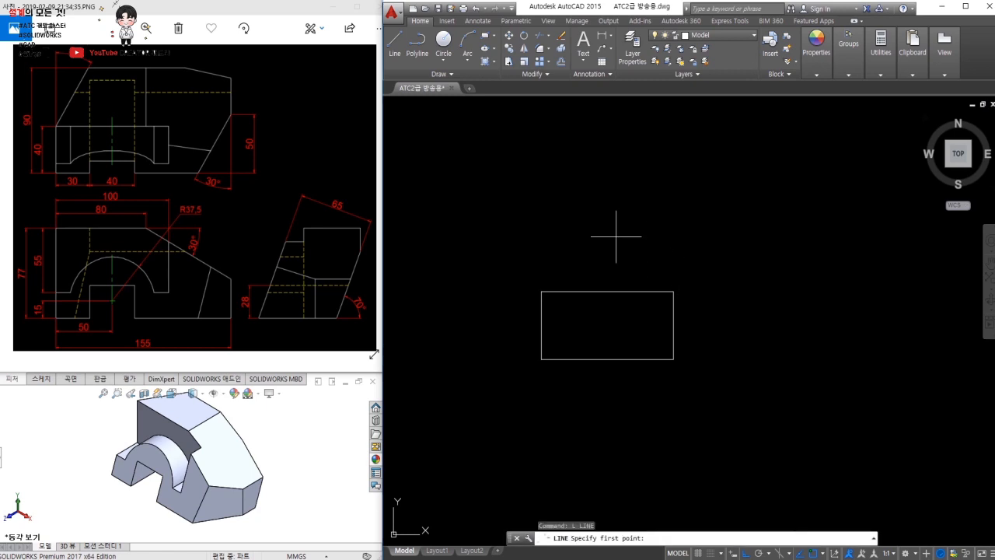
click(514, 210)
click(743, 209)
click(751, 386)
key(Return)
Draw a 45° projection line up and to the right from the corner of the two reference lines
key(Return)
click(743, 210)
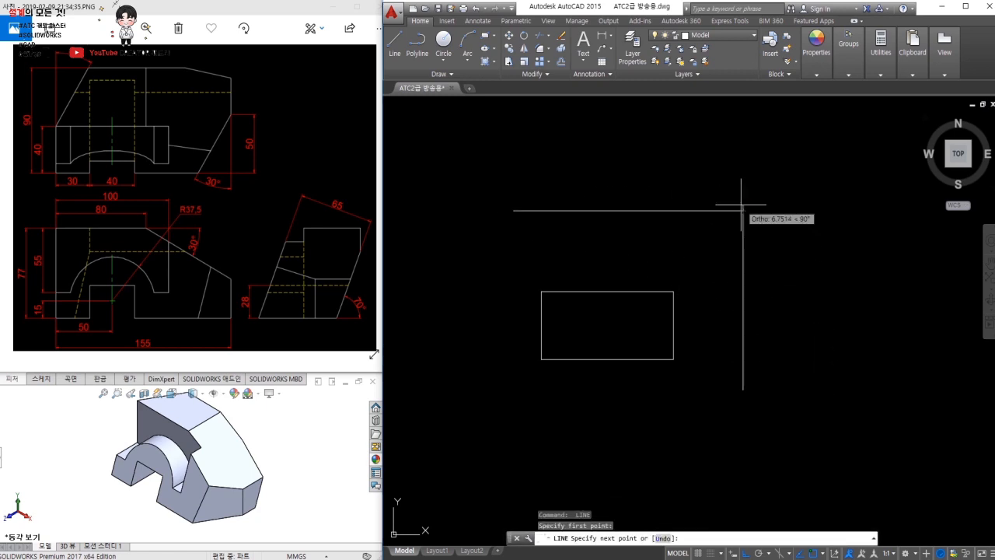
text(<45)
key(Return)
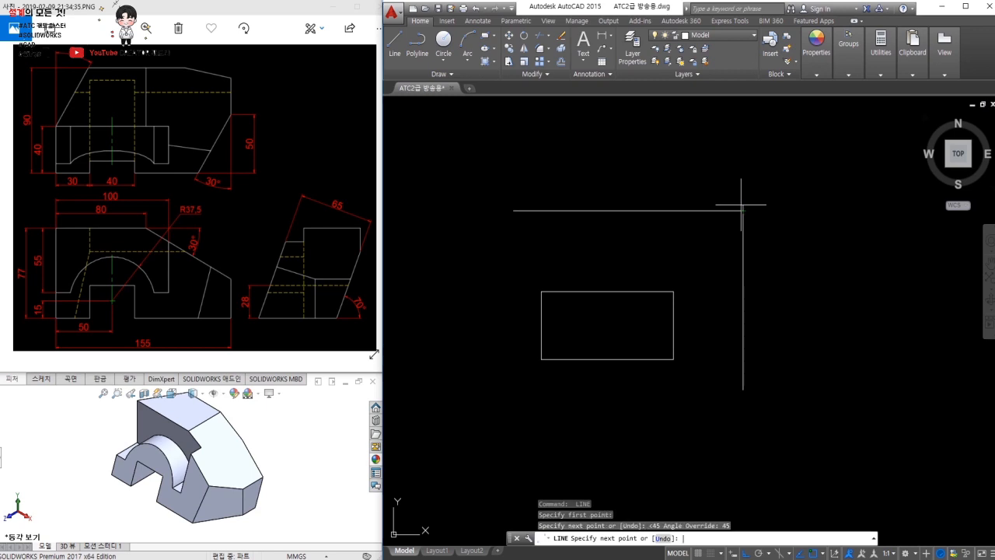
click(853, 116)
key(Escape)
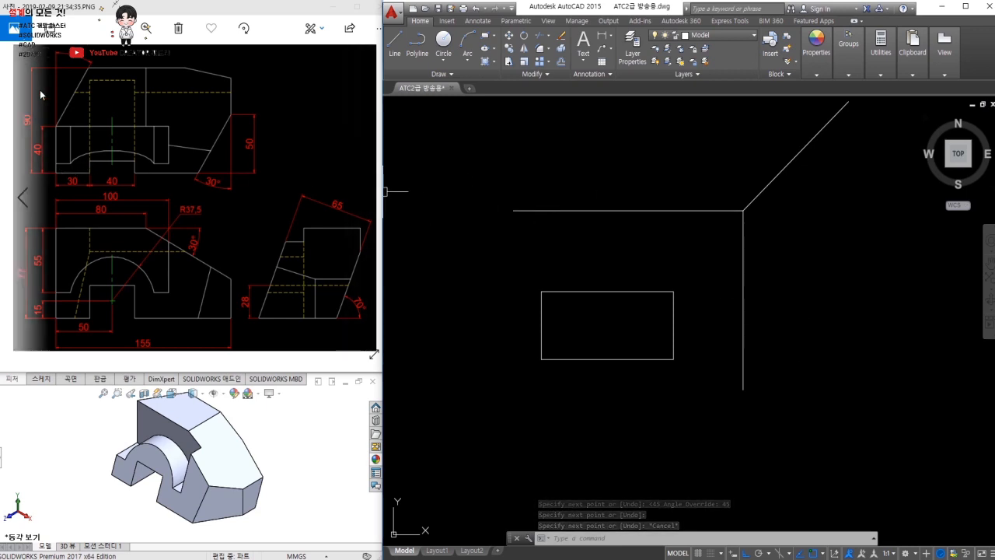
Offset the horizontal reference line 90 upward for the top view's depth
text(o)
key(Return)
text(90)
key(Return)
click(630, 207)
click(645, 148)
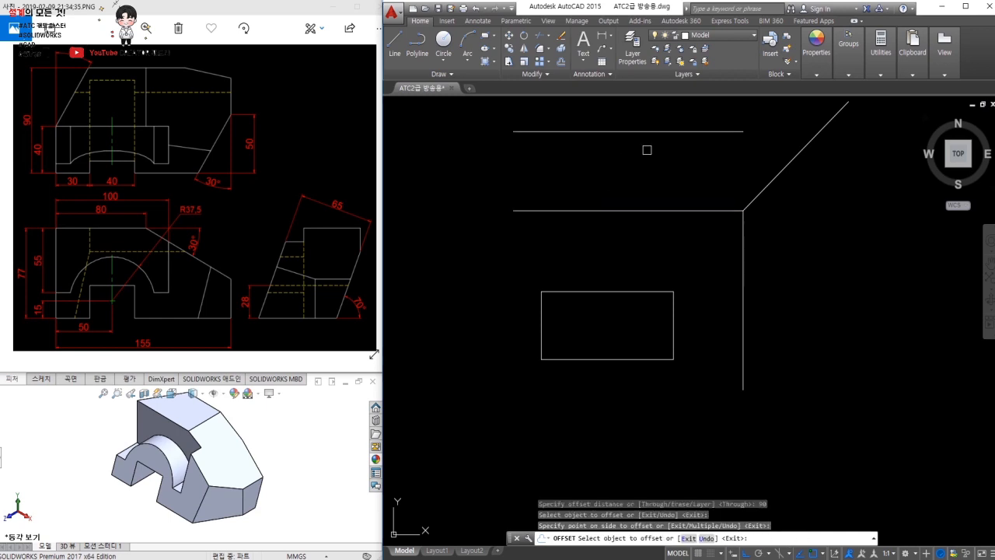
middle_drag(646, 148, 629, 201)
key(Escape)
Project vertical lines upward from the front rectangle's two top corners through both horizontal reference lines
text(l)
key(Return)
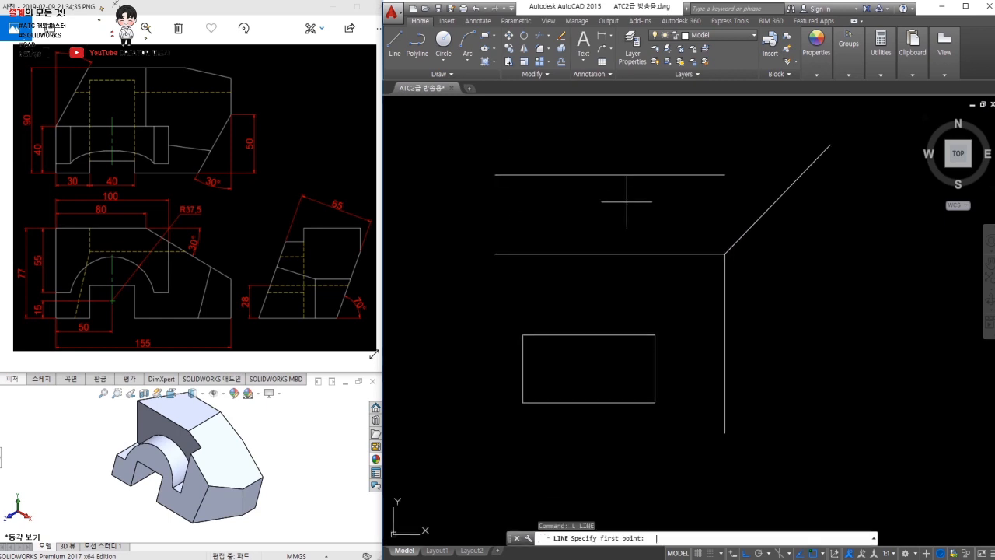
click(523, 335)
click(544, 147)
key(Return)
key(Return)
click(654, 335)
click(666, 139)
key(Escape)
Trim the projected and reference lines around the top view so only its closed rectangle remains
text(tr)
key(Return)
key(Return)
click(698, 151)
click(506, 152)
click(506, 138)
click(492, 275)
click(490, 283)
click(590, 293)
click(702, 296)
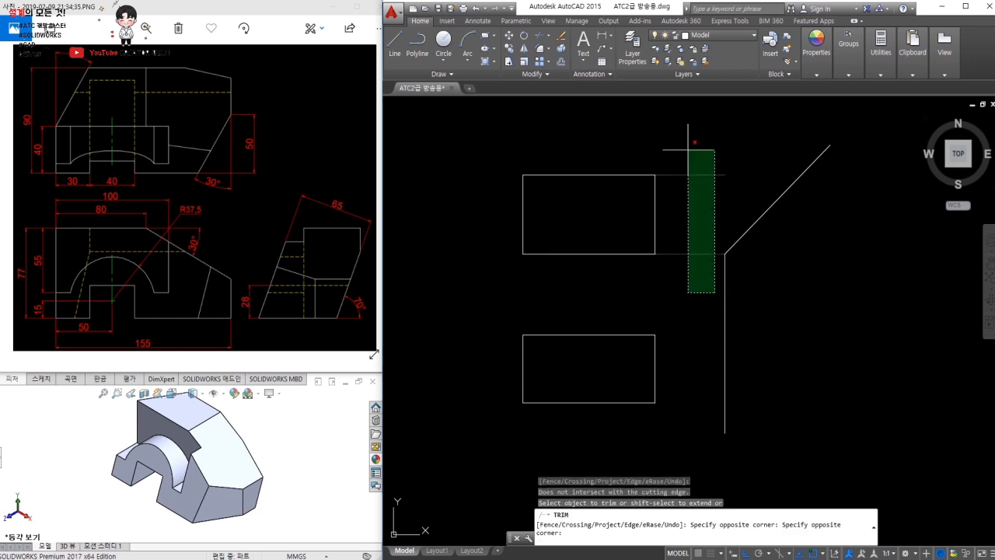
click(699, 181)
key(Escape)
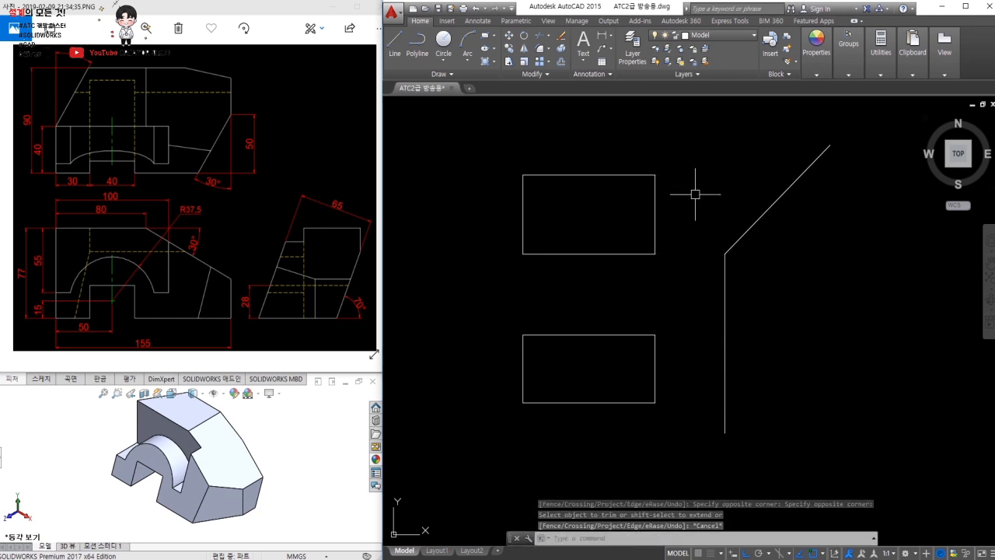
Extend a line from the top view's upper-right corner across the 45° line, and drop a vertical from their intersection past the front view
text(l)
key(Return)
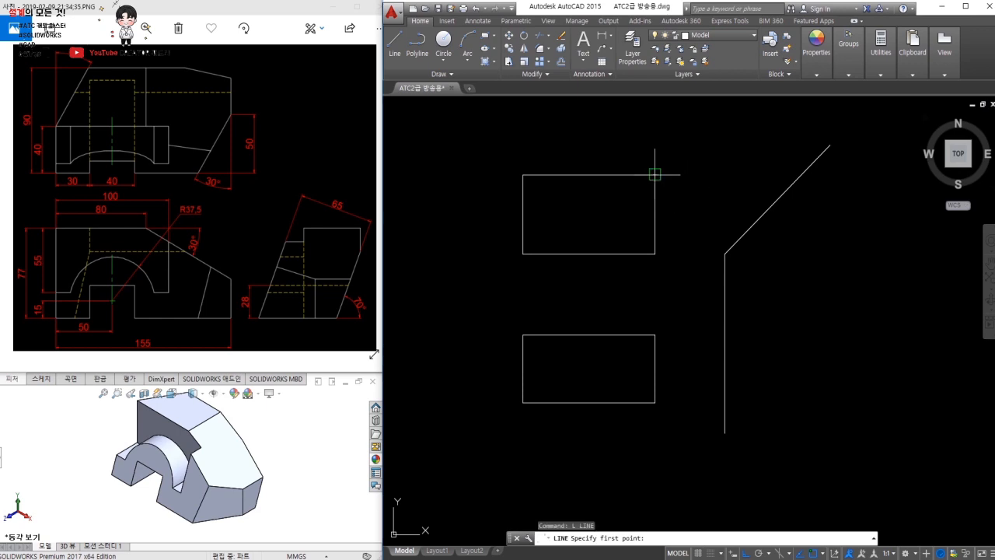
click(801, 175)
click(802, 441)
key(Return)
Project horizontal lines to the right from the front rectangle's top-right and bottom-right corners across the side view area
key(Return)
click(855, 335)
key(Return)
key(Return)
click(655, 402)
click(848, 404)
key(Escape)
Trim the projection lines around the side view down to its closed rectangle
text(tr)
key(Return)
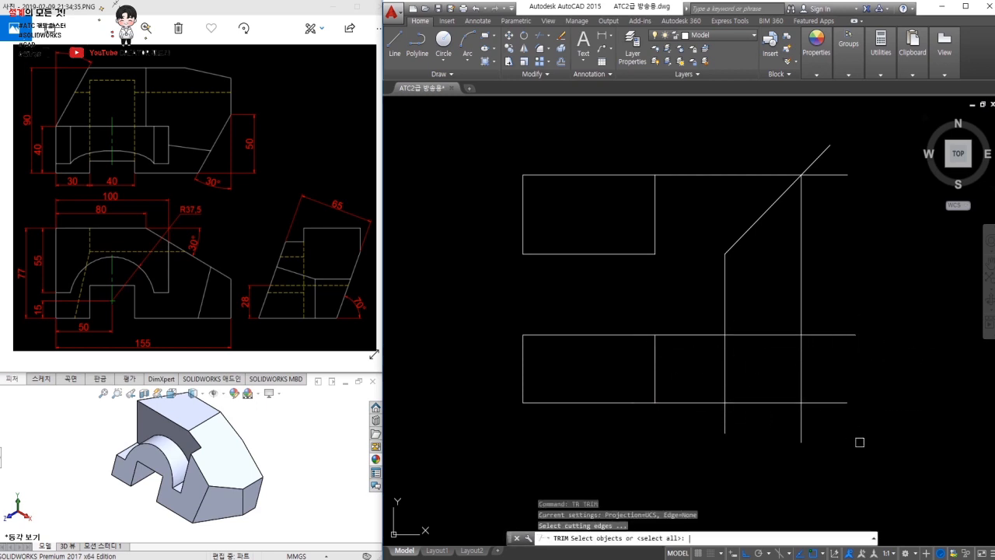
key(Return)
click(860, 442)
click(818, 314)
click(870, 294)
click(684, 300)
click(706, 307)
click(702, 414)
click(684, 415)
click(811, 432)
click(674, 412)
click(662, 302)
key(Escape)
Erase the leftover horizontal projection line between the top view and the 45° line
click(717, 215)
click(702, 150)
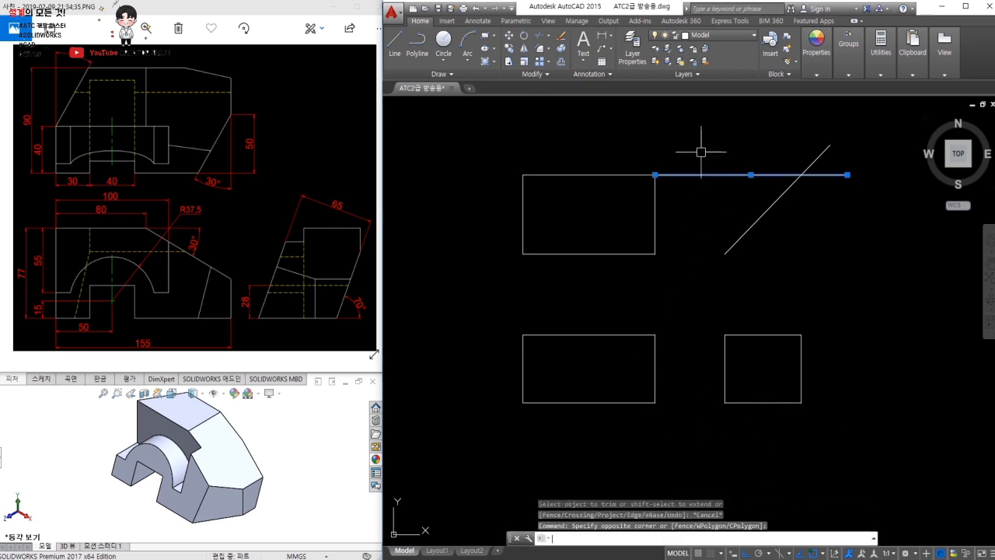
text(e)
key(Return)
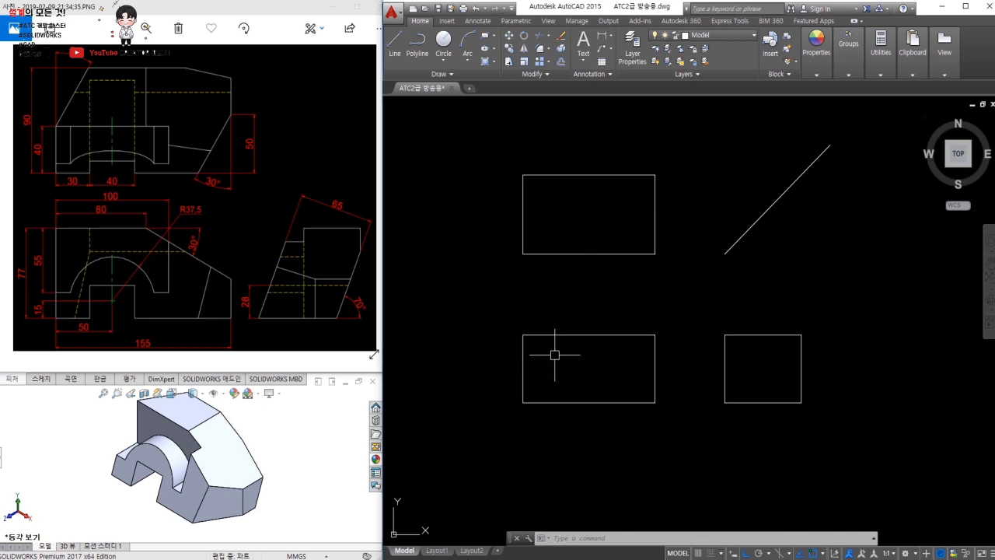
Offset the front view's left edge 80 to the right
text(O)
key(Return)
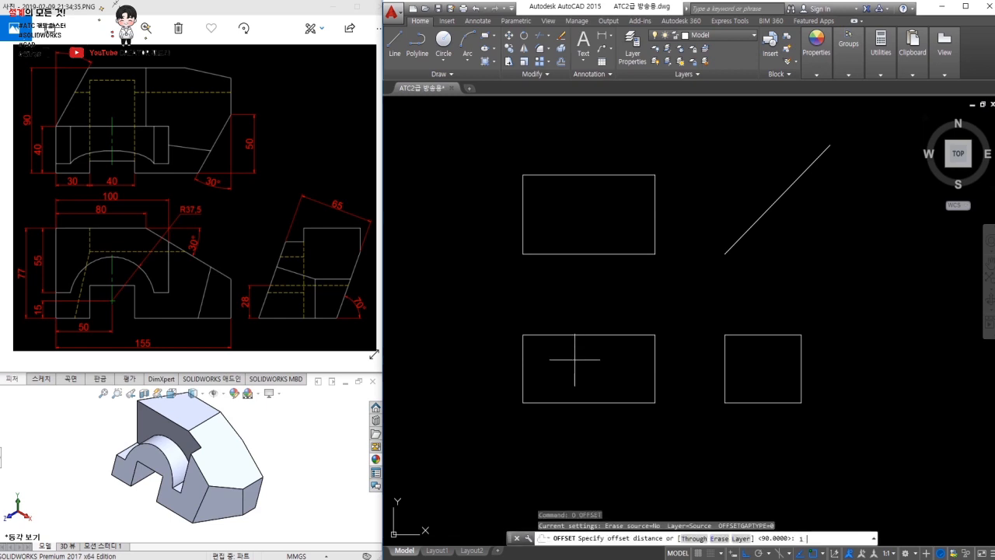
text(80)
key(Return)
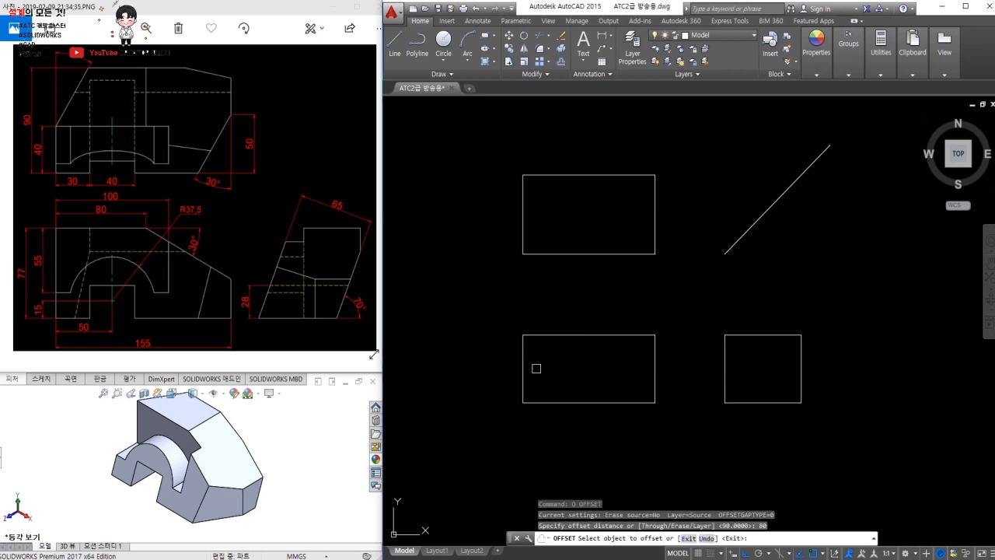
click(524, 369)
click(538, 370)
scroll(588, 368, up, 2)
key(Escape)
Draw a line at -30° from the top end of the 80 offset line past the front view's right edge
text(l)
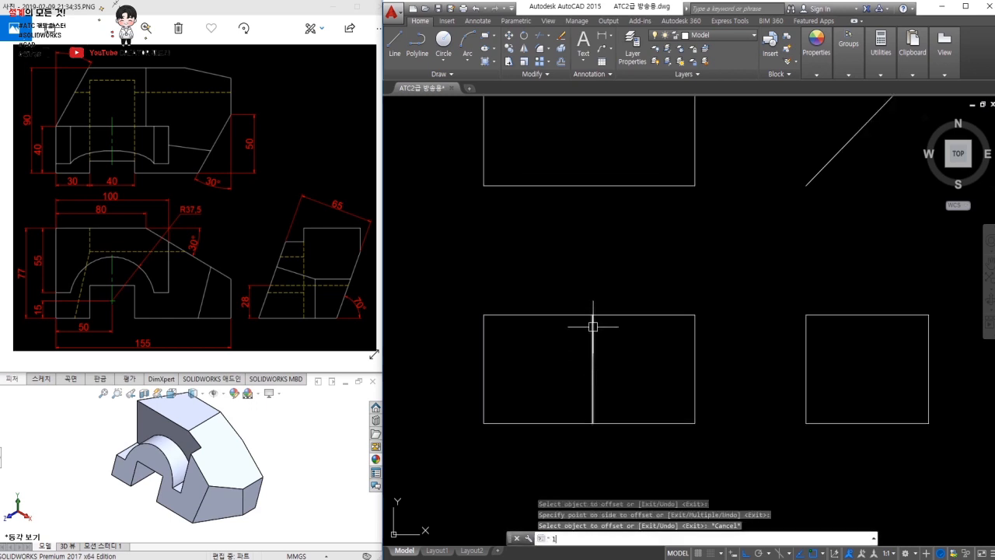
key(Return)
click(593, 315)
text(<-30)
key(Return)
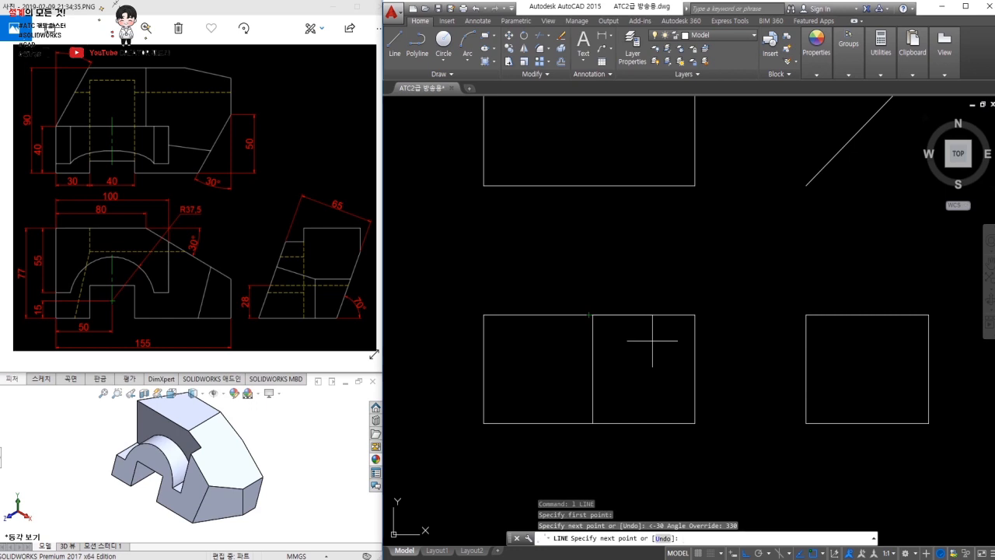
click(748, 385)
key(Escape)
Trim the sloped line's overhang and the front view's upper-right corner beyond the slope
text(tr)
key(Return)
key(Return)
click(744, 349)
click(703, 418)
click(719, 301)
click(681, 337)
key(Escape)
Erase the vertical 80 offset line inside the front view
click(610, 378)
click(567, 364)
text(e)
key(Return)
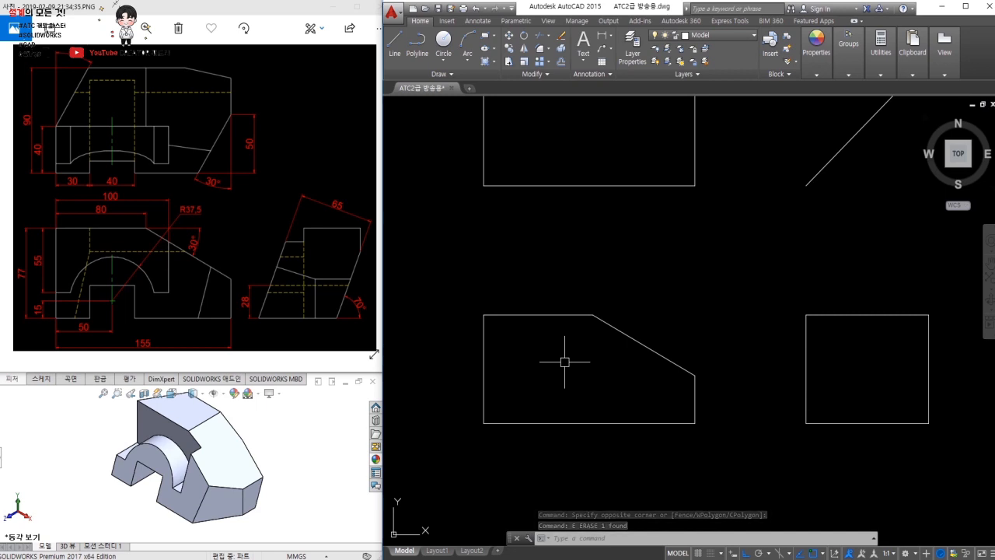
Offset the front view's left edge 50 to the right to locate the arc's centre
text(o)
key(Return)
key(Return)
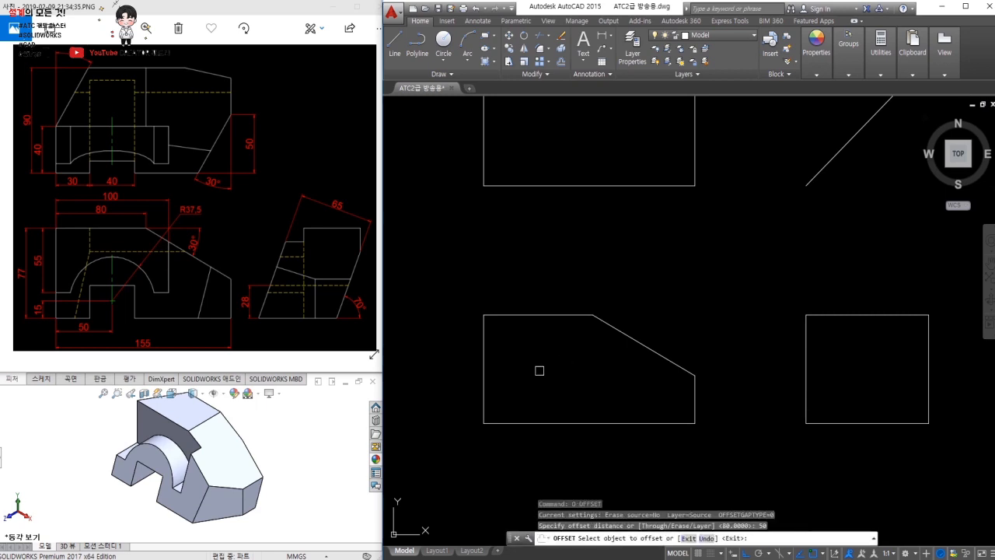
click(481, 389)
click(558, 389)
key(Return)
Offset the front view's bottom edge 15 upward to cross the vertical centre line
key(Return)
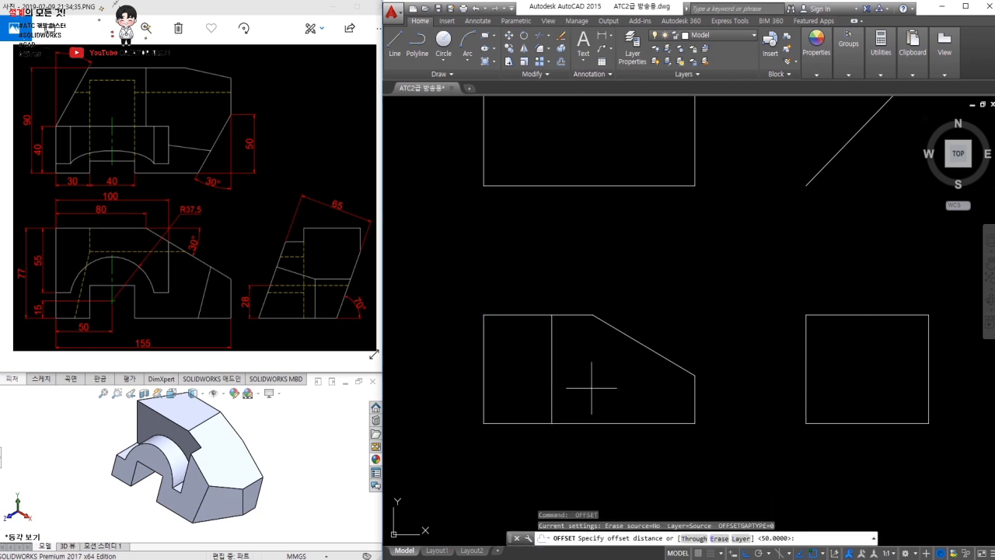
text(15)
key(Return)
click(609, 423)
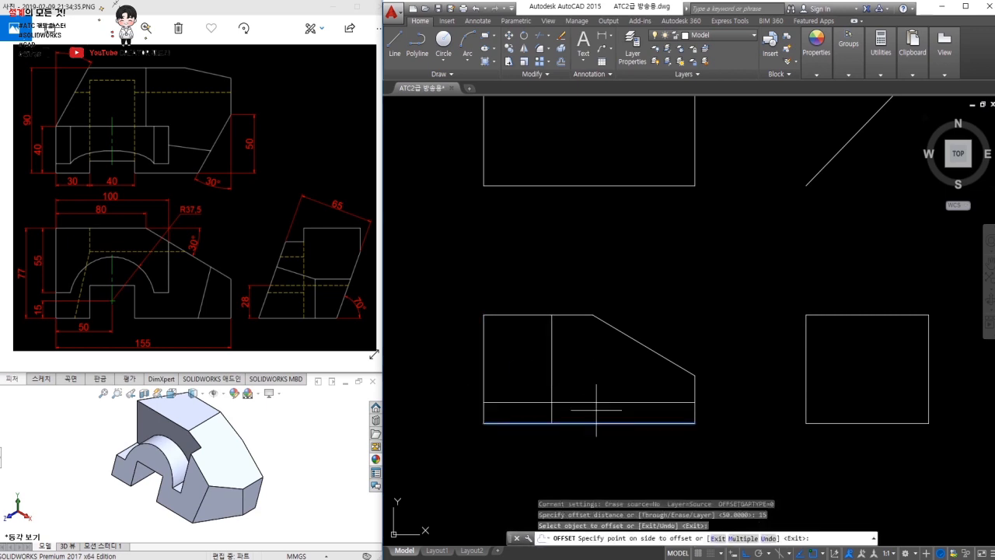
click(560, 392)
key(Return)
Draw a circle of radius 37.5 centred on the intersection of the two offset lines
text(c)
key(Return)
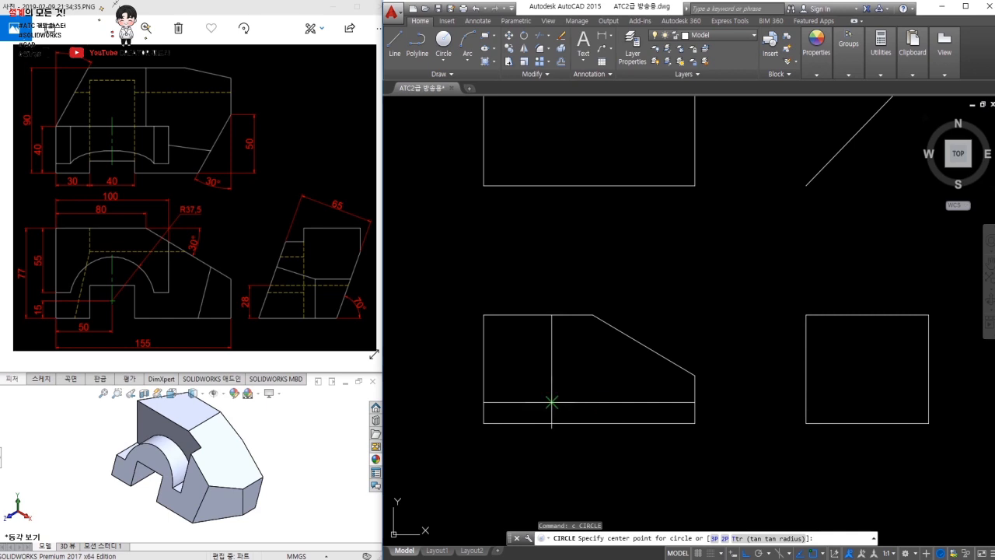
click(551, 402)
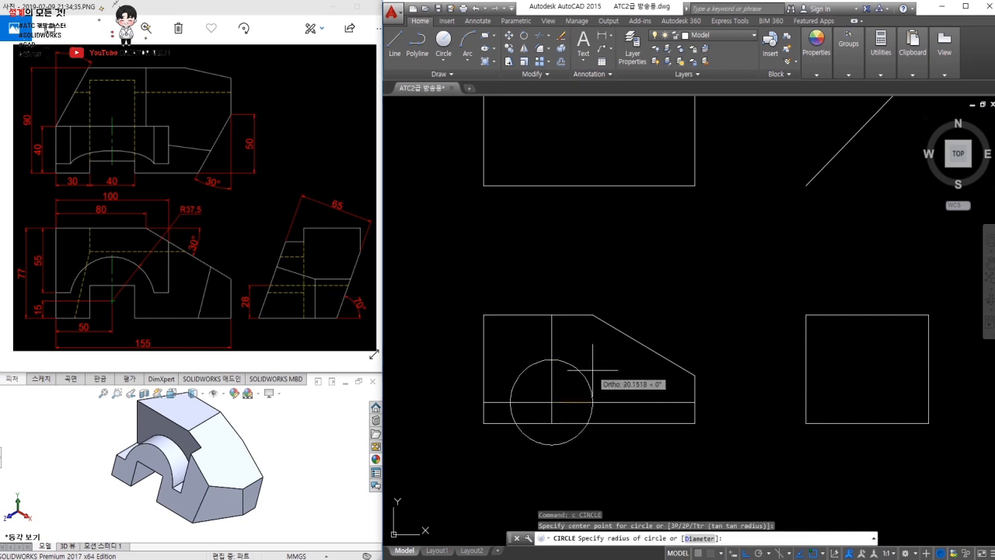
text(37.5)
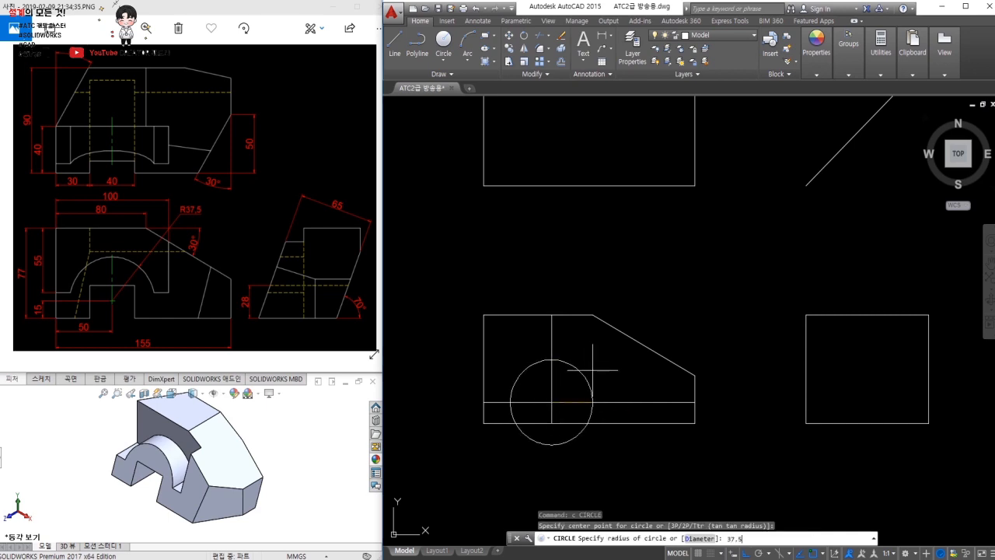
key(Return)
key(Escape)
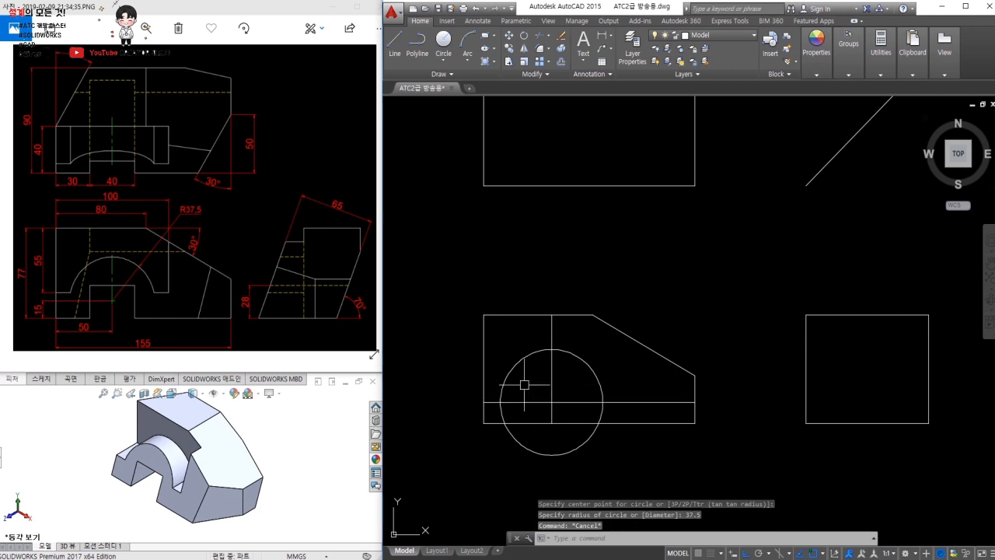
Erase the horizontal and vertical offset lines that cross at the circle's centre
middle_drag(524, 385, 531, 375)
click(537, 392)
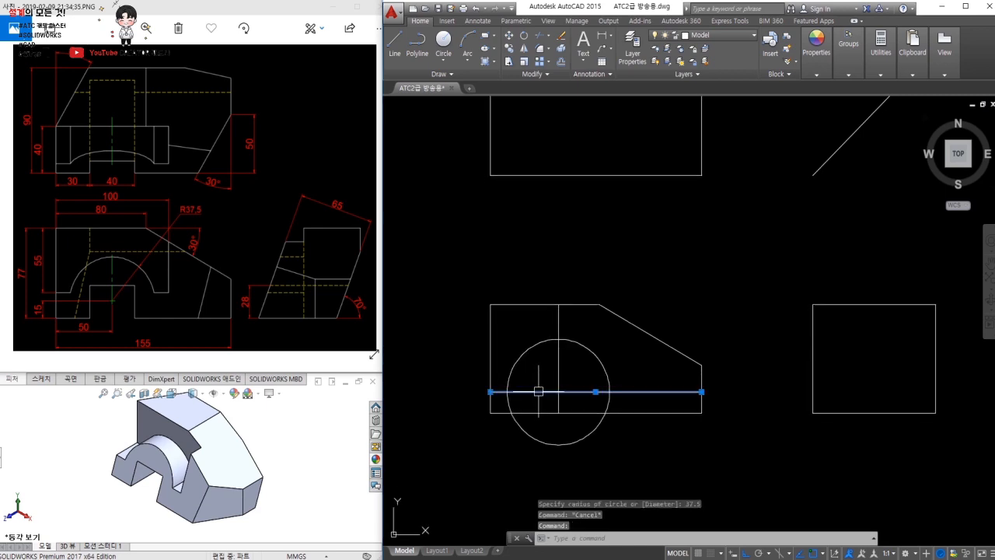
click(558, 373)
text(e)
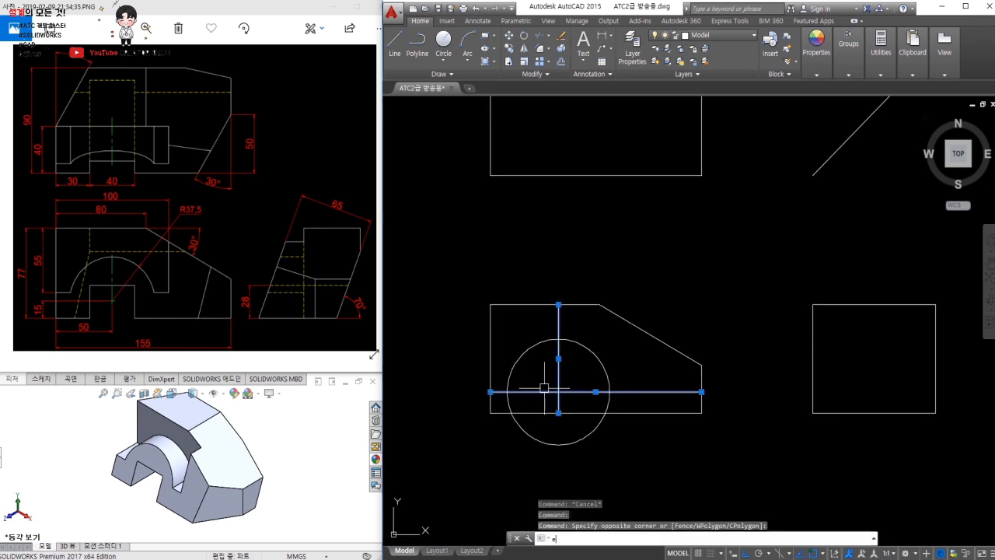
key(Return)
Offset the front view's top edge 55 downward across the circle
scroll(607, 376, up, 2)
middle_drag(607, 376, 695, 311)
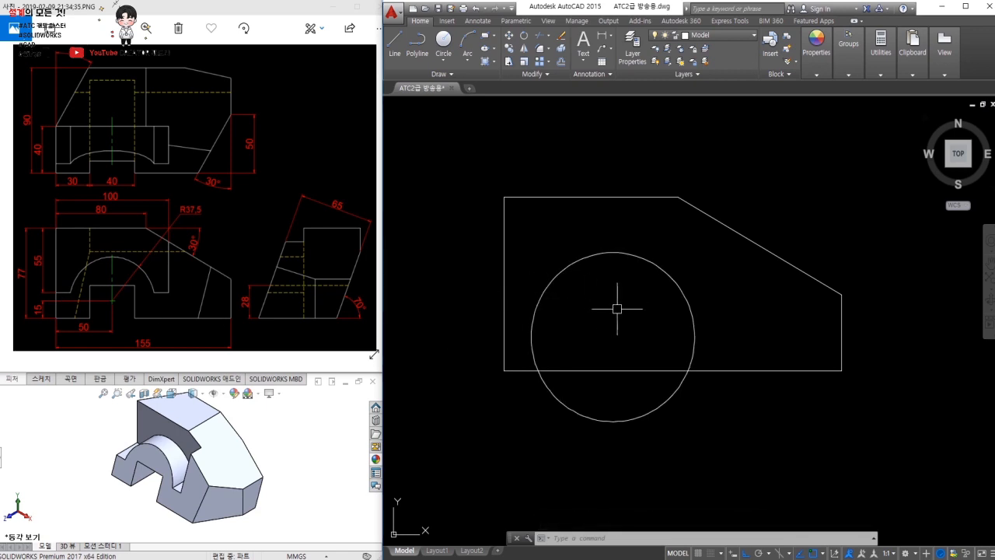
text(o)
key(Return)
text(55)
key(Return)
click(591, 196)
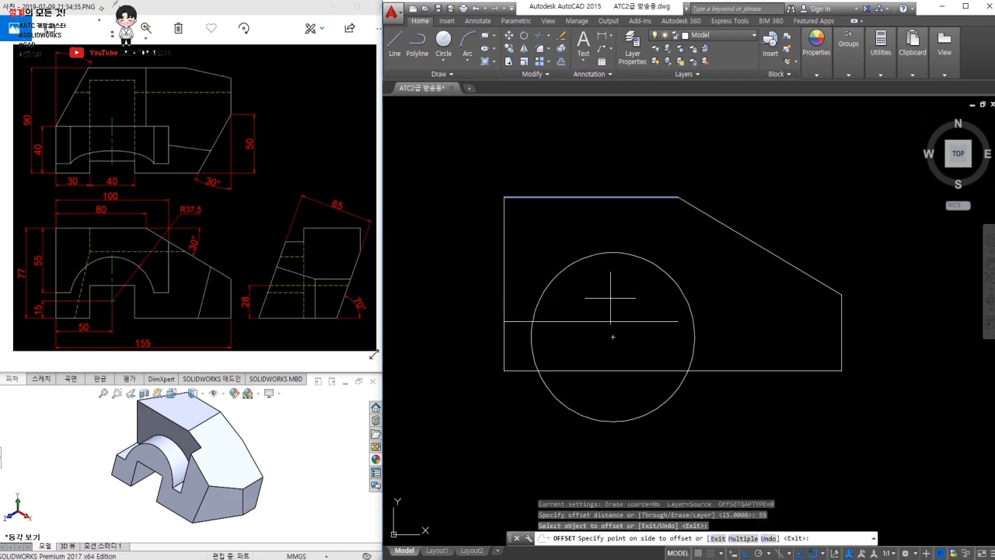
click(610, 298)
key(Escape)
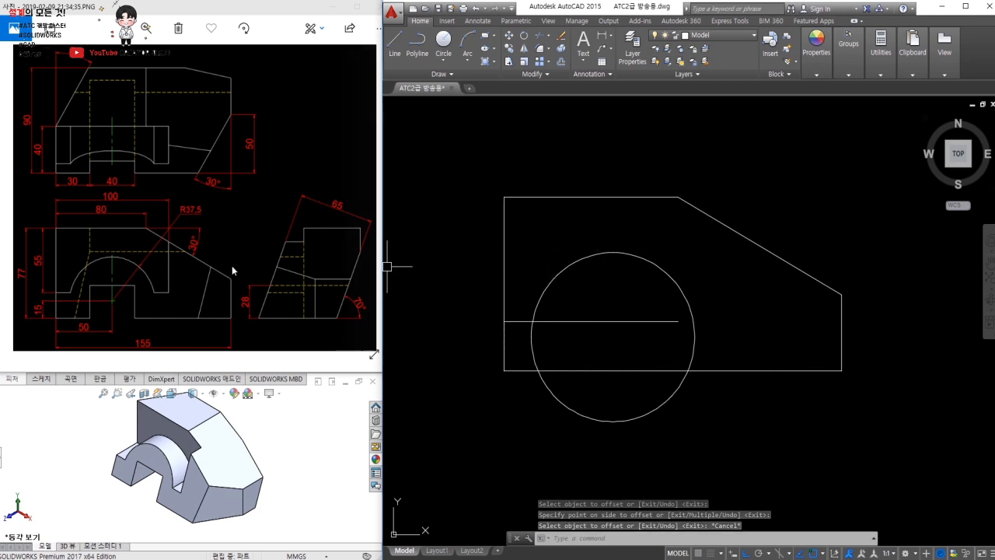
Offset the front view's left edge 100 to the right
key(Return)
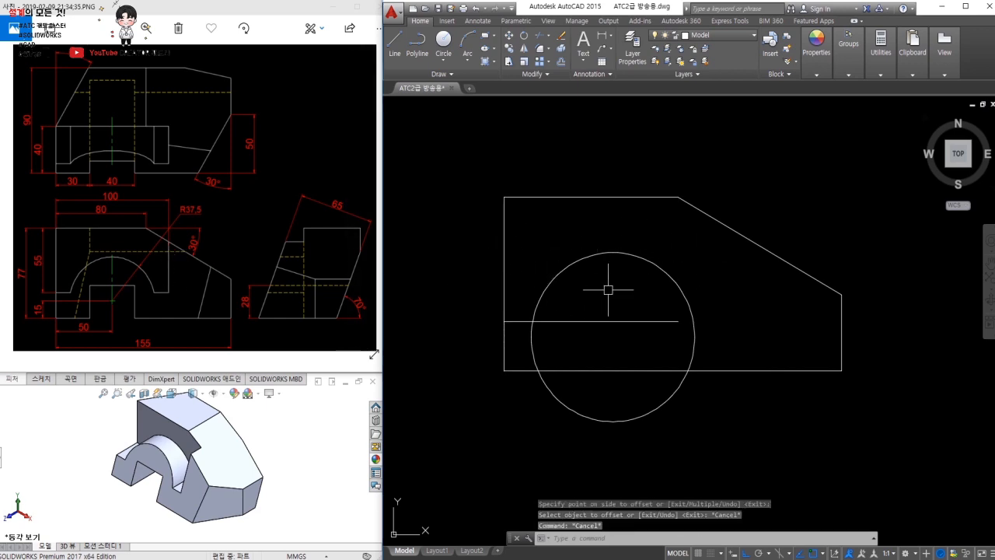
text(100)
key(Return)
click(503, 283)
click(744, 290)
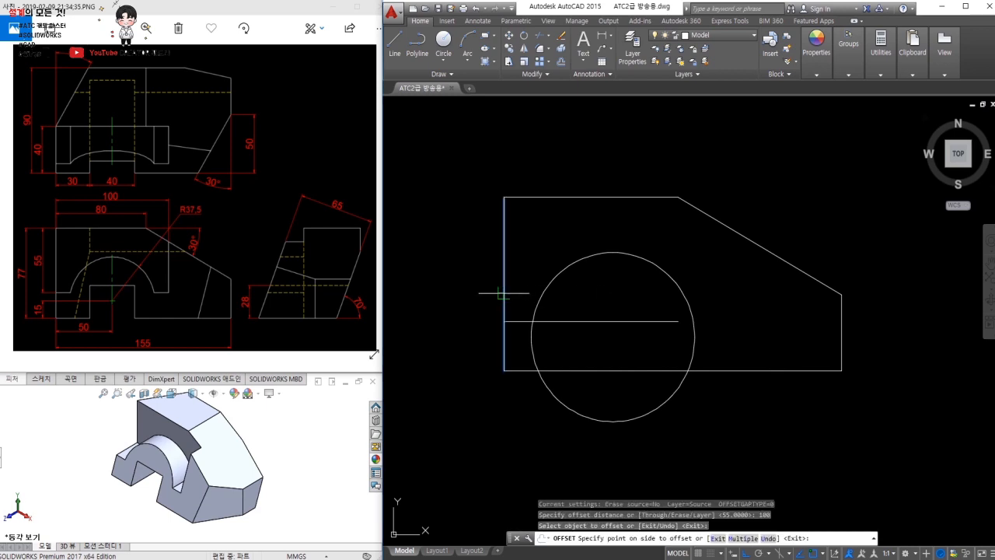
key(Escape)
Extend the 55 offset line to the 100 offset line and trim the vertical line's ends above the slope and below the horizontal
text(tr)
key(Return)
key(Return)
shift+click(681, 321)
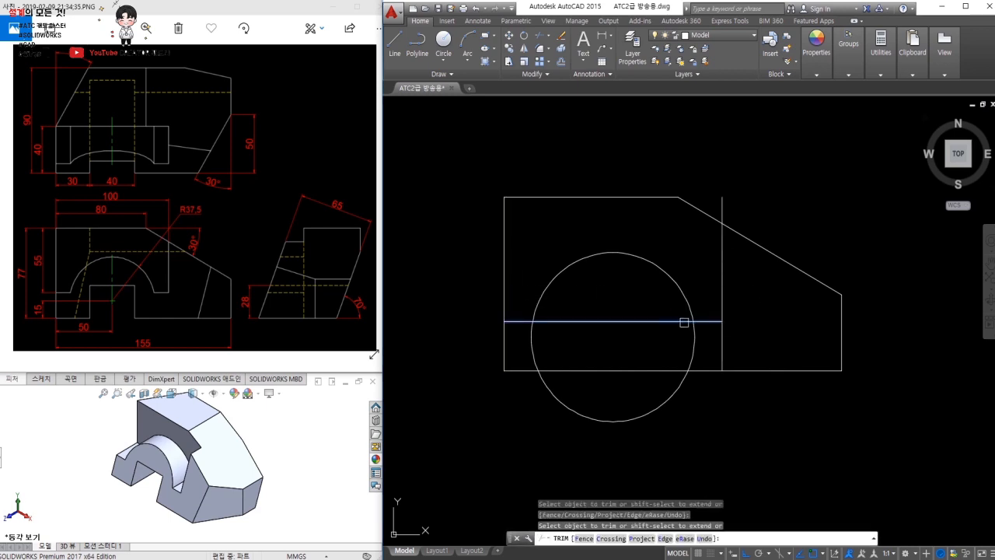
click(731, 263)
click(733, 193)
click(744, 347)
click(698, 347)
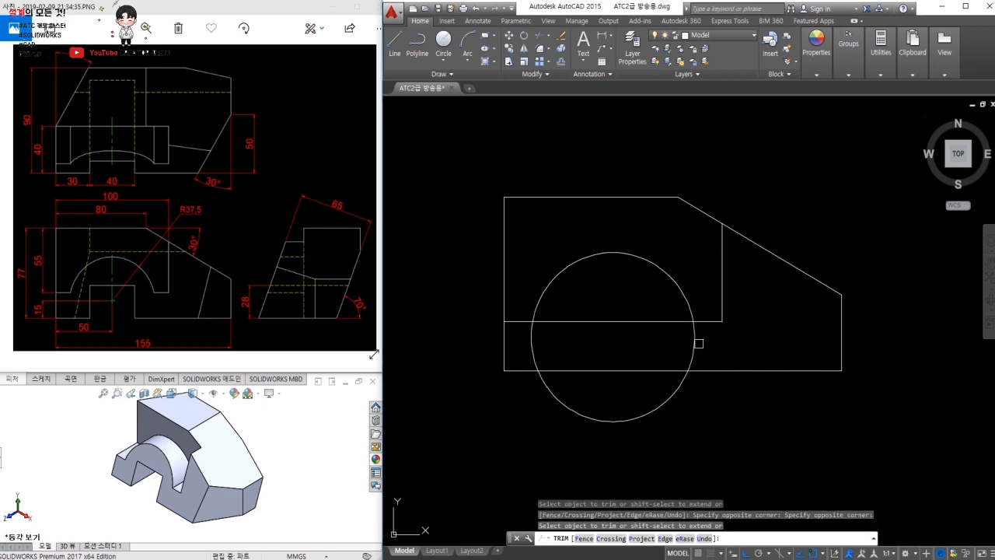
Trim the circle to its upper arc and remove the horizontal segment inside it, leaving an open arch profile
click(606, 333)
click(592, 305)
click(697, 427)
click(615, 395)
click(749, 349)
click(519, 342)
middle_drag(607, 331, 568, 363)
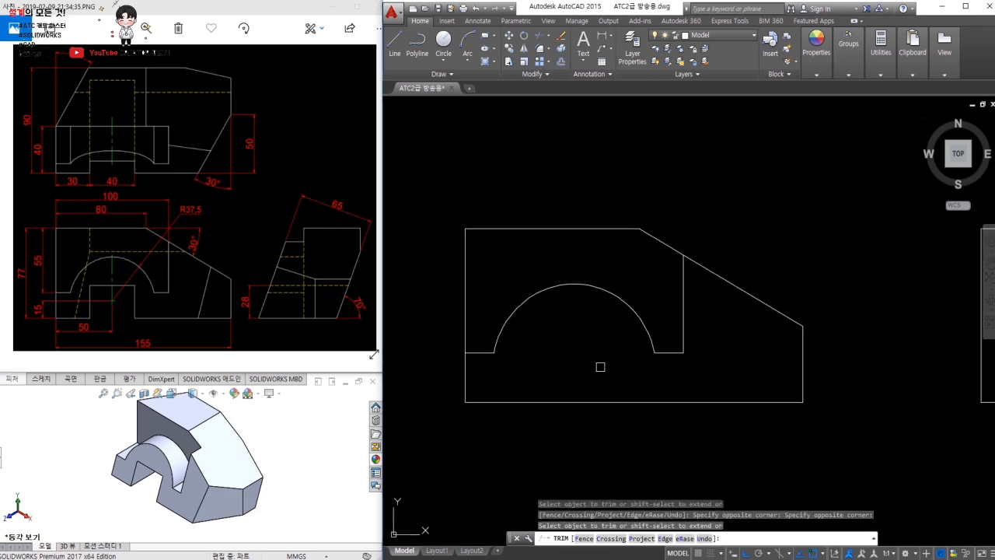
key(Escape)
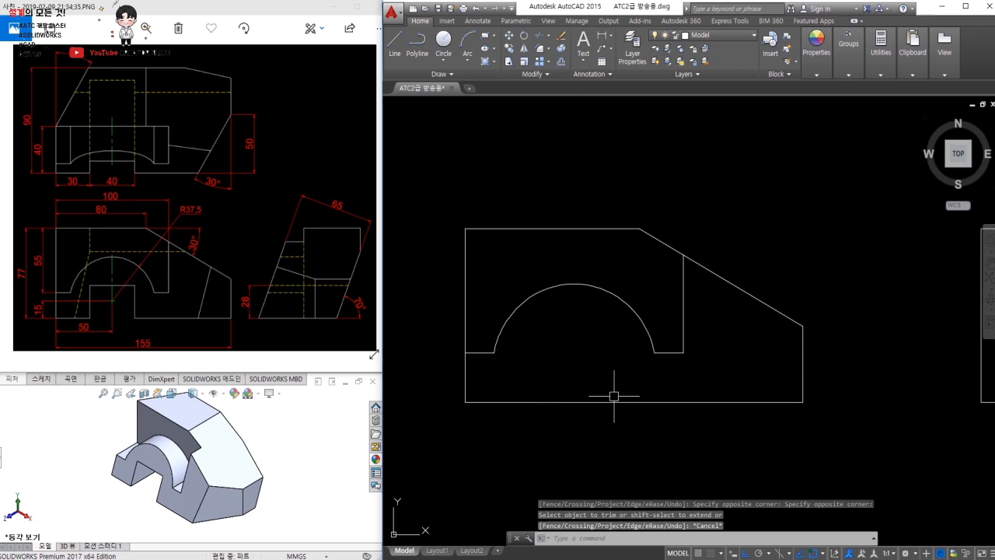
Draw a 70° line from the side view's lower-left corner up past its top edge
middle_drag(802, 338, 478, 340)
middle_drag(670, 327, 617, 361)
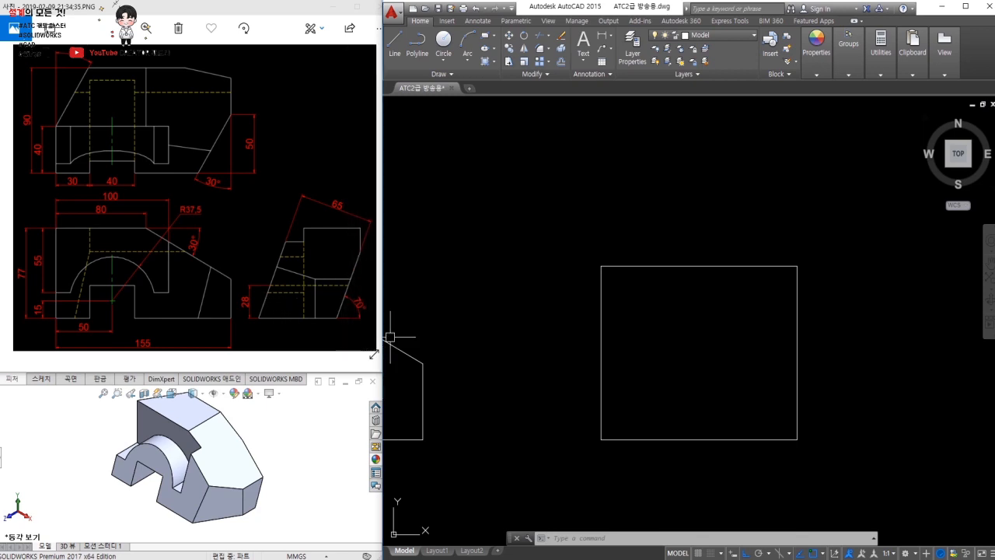
text(l)
key(Return)
click(601, 439)
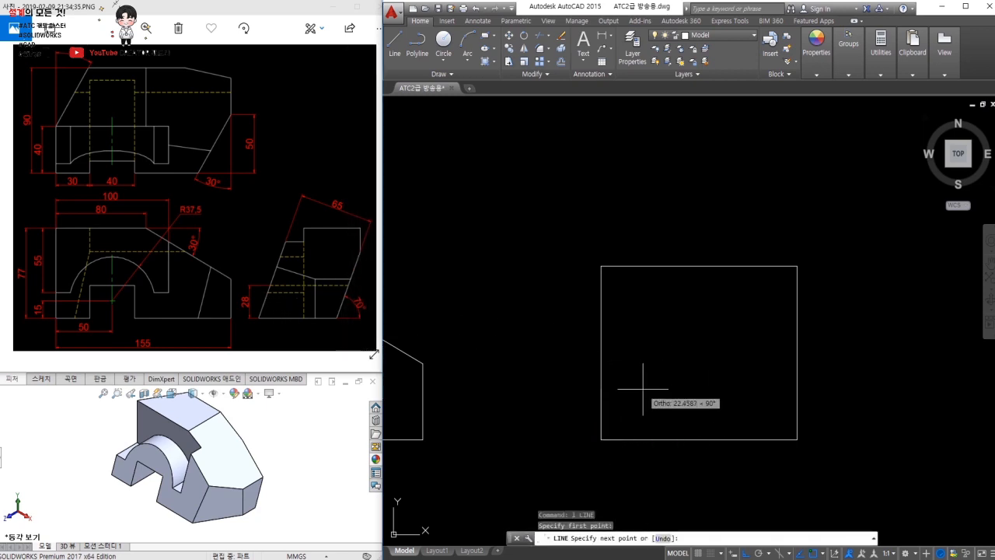
text(<70)
key(Return)
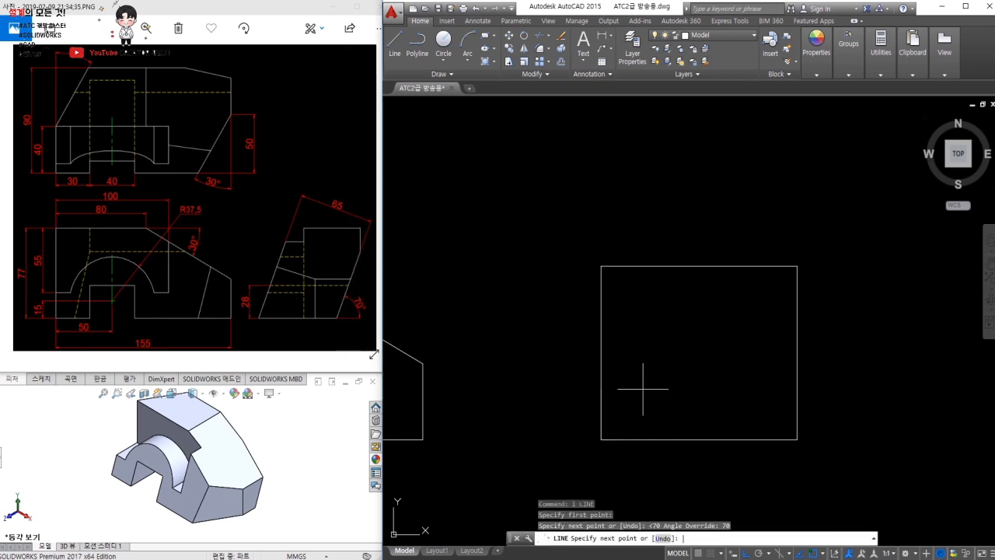
click(785, 195)
key(Escape)
Trim the 70° line and the top edge to their intersection and erase the side view's vertical left edge
text(tr)
key(Return)
key(Return)
click(672, 228)
click(599, 240)
click(621, 304)
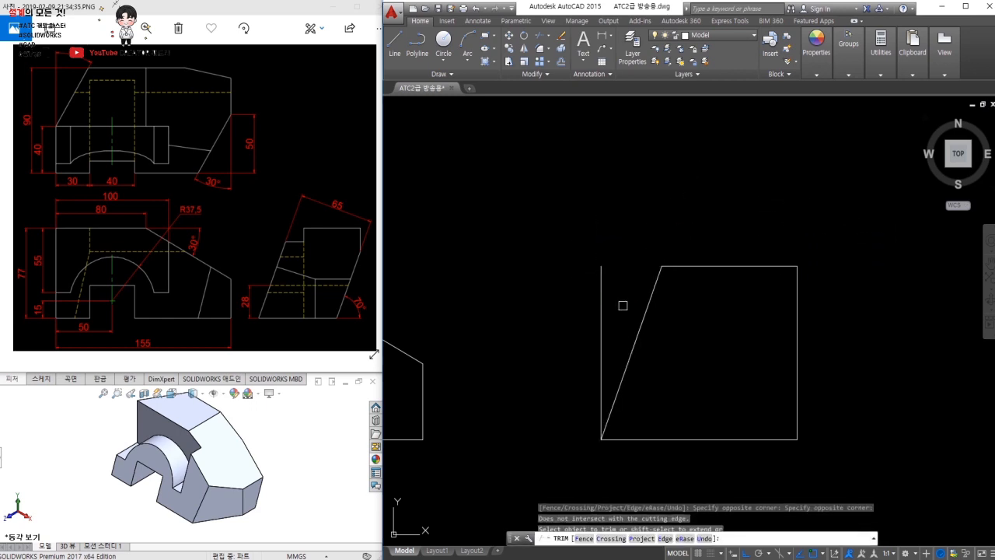
click(621, 304)
key(Escape)
click(607, 276)
click(583, 285)
text(e)
key(Return)
Offset the side view's slanted left edge 65 to the right
text(o)
key(Return)
key(Return)
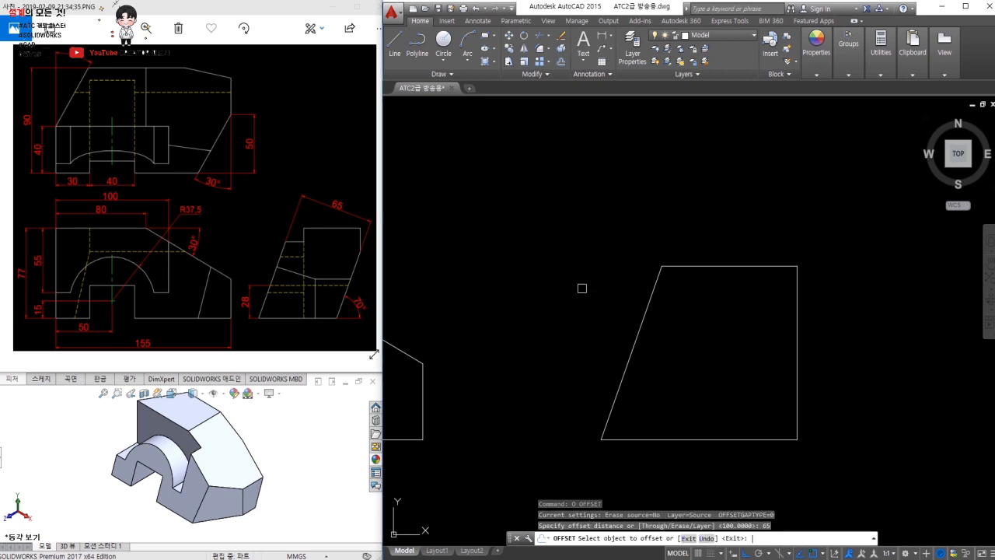
click(655, 309)
click(722, 349)
key(Return)
Trim the side view's lower-right corner and the overhanging end of the offset slanted line
text(tr)
key(Return)
key(Return)
click(831, 412)
click(788, 444)
click(767, 461)
click(724, 461)
key(Escape)
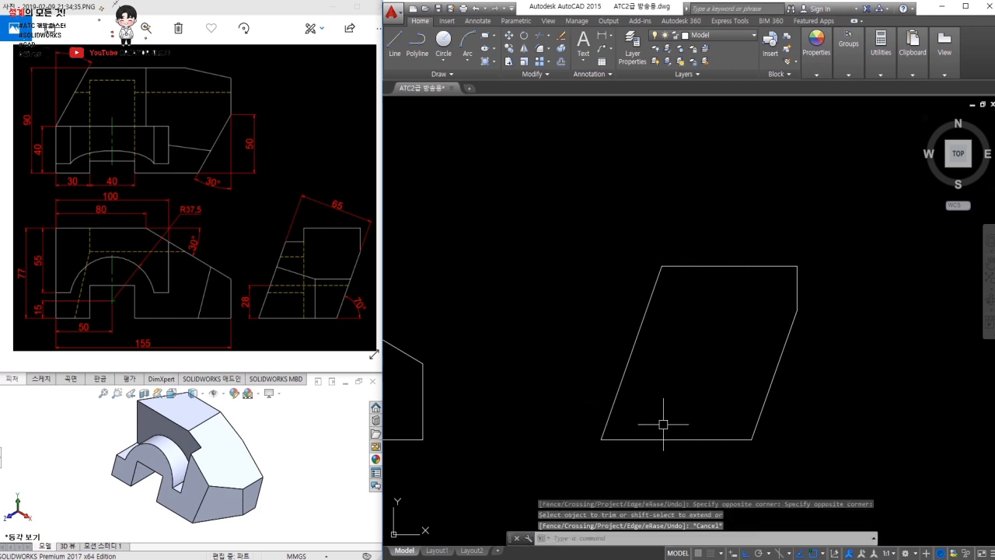
Offset the side view's bottom edge 28 upward
text(o)
key(Return)
text(2)
key(Return)
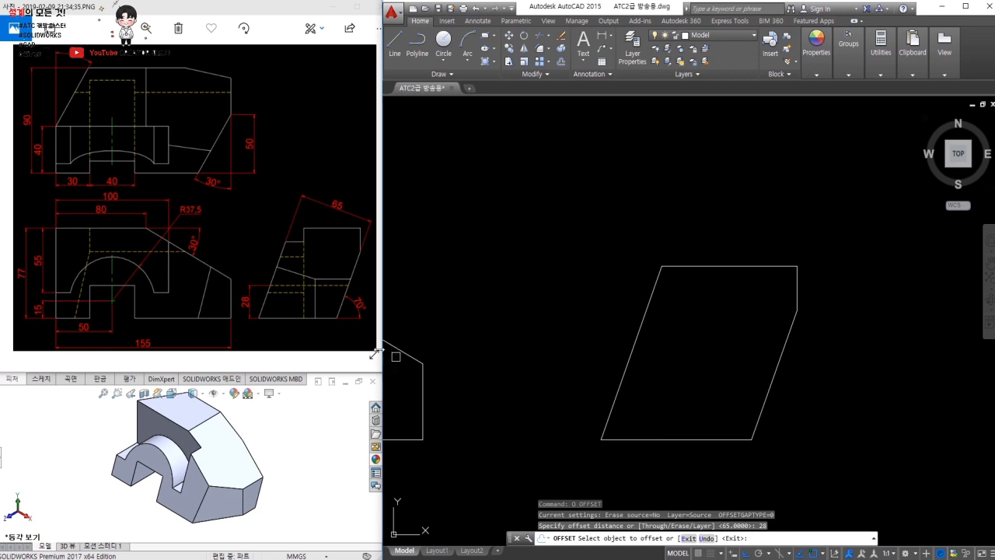
click(693, 438)
click(695, 396)
key(Return)
Fit the 28 offset line between the side view's slanted edges and put it on the dashed hidden-line layer
text(tr)
key(Return)
key(Return)
click(603, 377)
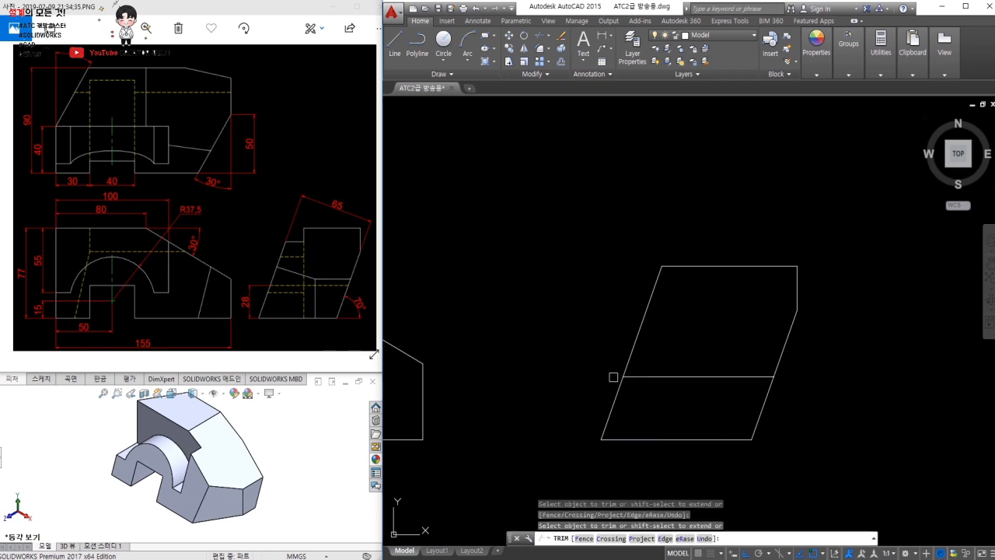
key(Escape)
click(718, 391)
click(689, 349)
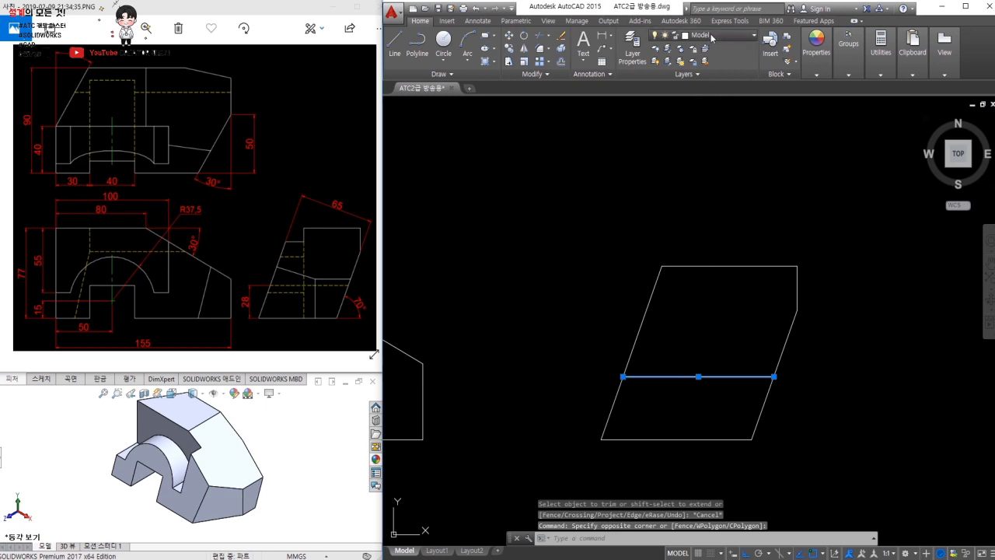
click(712, 36)
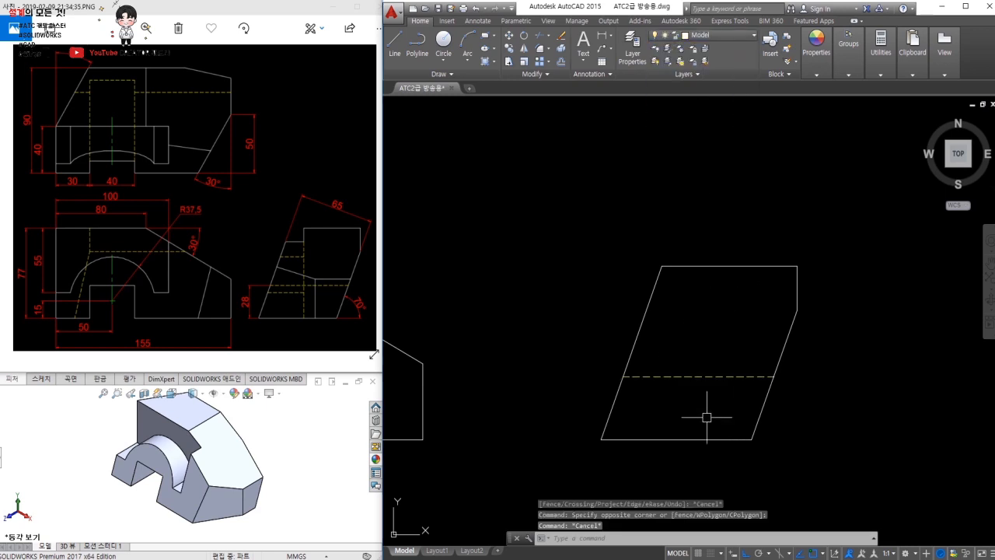
mouse_move(598, 254)
middle_down()
mouse_move(918, 433)
mouse_move(994, 461)
mouse_move(994, 513)
middle_up()
middle_drag(777, 384, 768, 410)
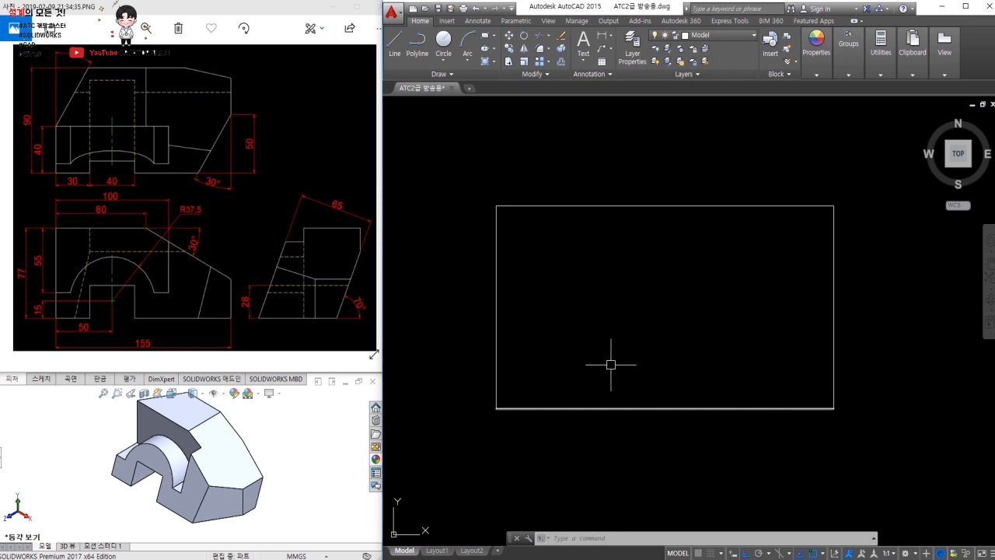
text(o)
key(Return)
text(40)
key(Escape)
Offset the top view's bottom edge 50 upward
key(Return)
text(50)
key(Return)
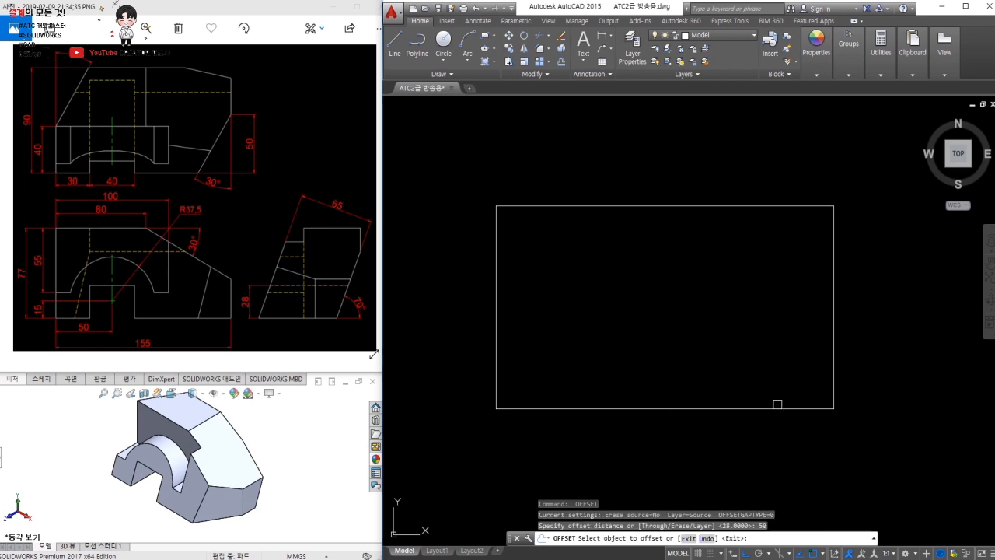
click(794, 404)
click(812, 315)
key(Escape)
Draw a line at 60° from the right end of the 50 offset line down past the top view's bottom edge
text(l)
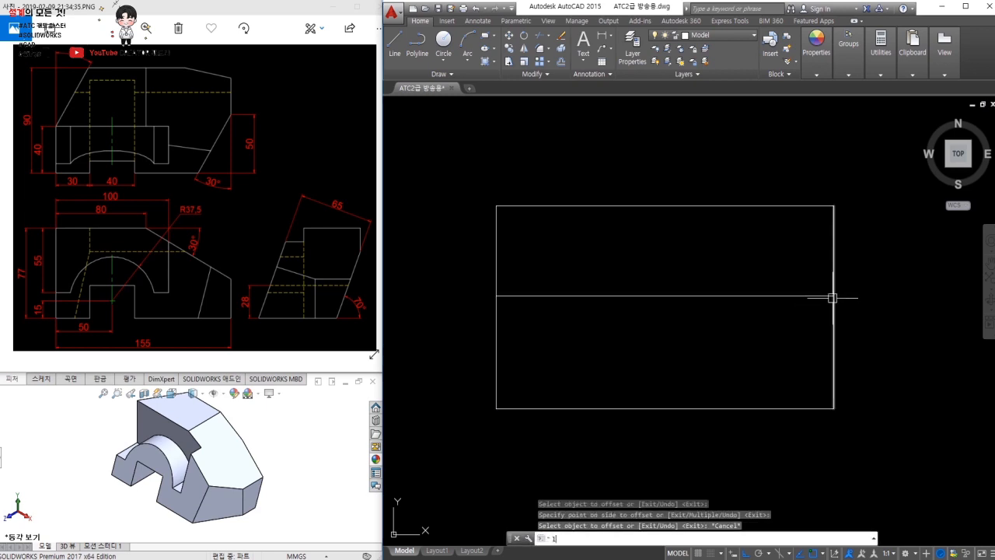
key(Return)
click(834, 295)
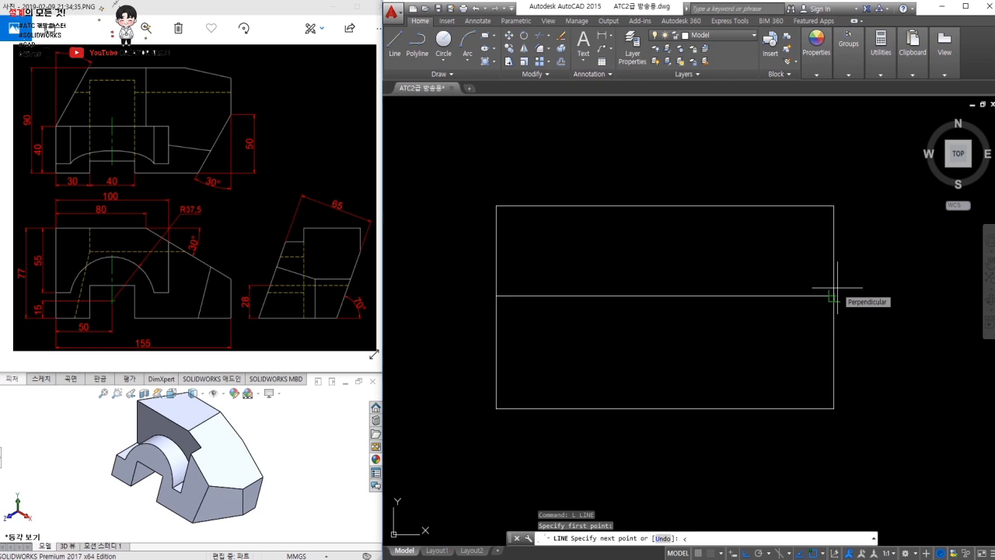
text(0)
key(Return)
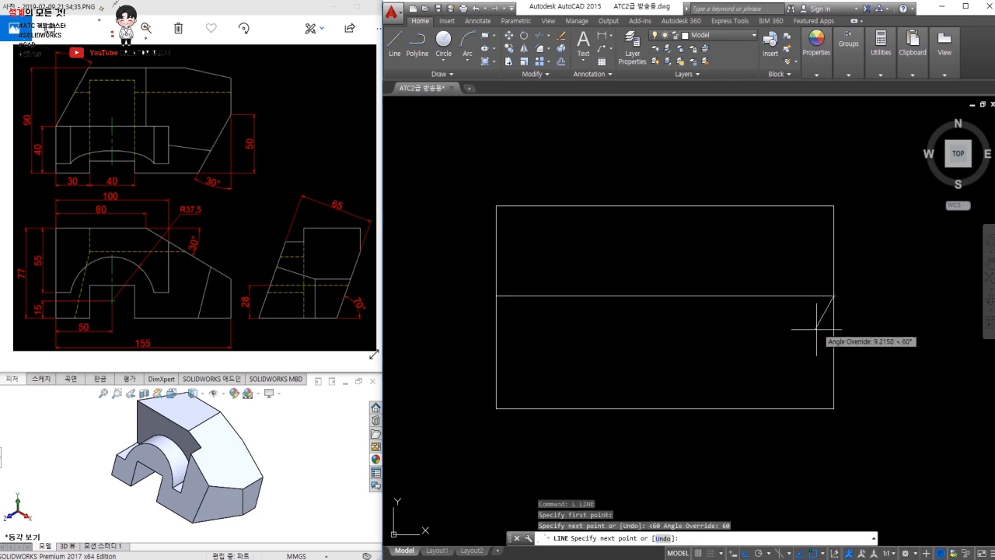
click(739, 465)
key(Escape)
Check the angle between the slanted line and the top view's right edge with an unplaced angular dimension
text(dan)
key(Return)
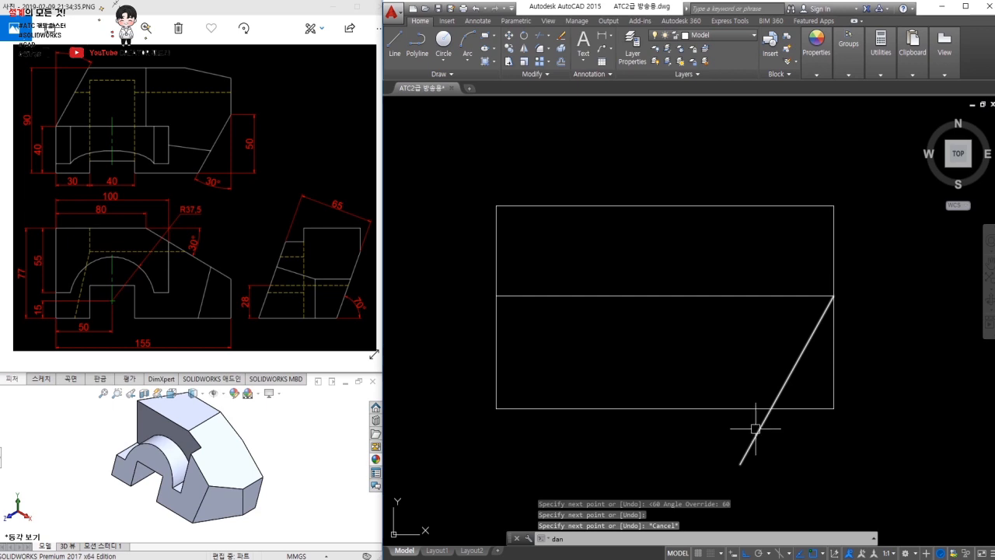
click(781, 385)
click(833, 385)
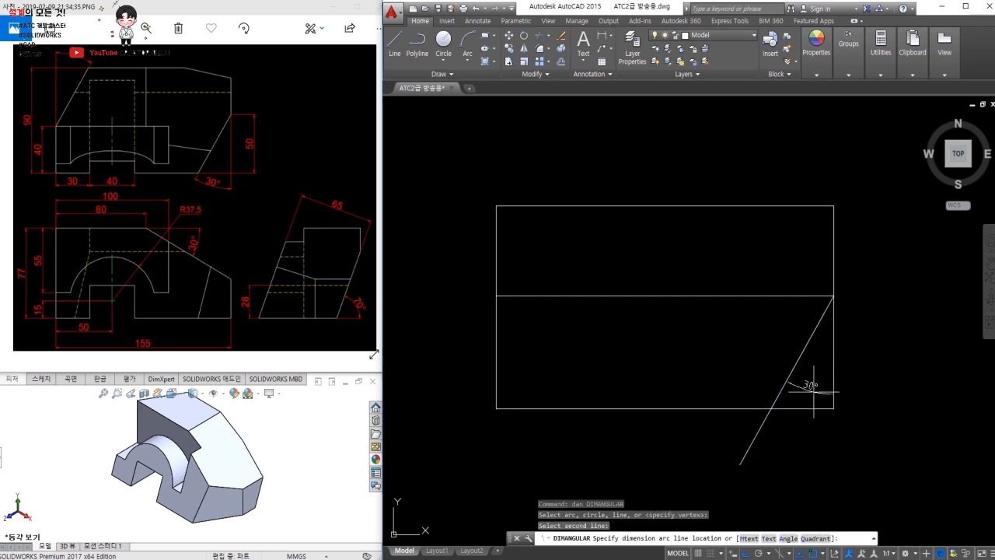
key(Escape)
Trim the top view's lower-right corner and the slanted line's overhang below the bottom edge
text(tr)
key(Return)
key(Return)
click(858, 395)
click(813, 424)
click(795, 438)
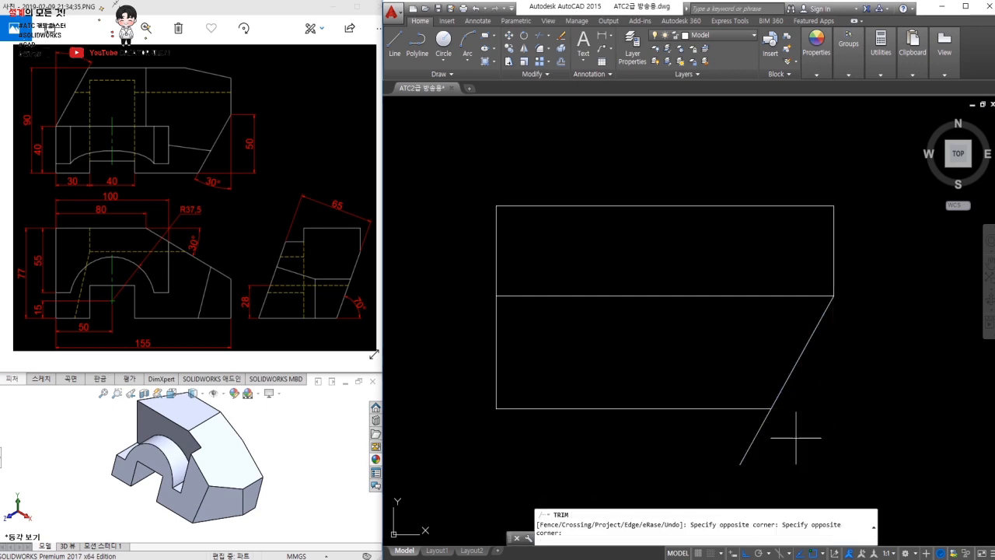
click(738, 434)
key(Escape)
Erase the horizontal 50 offset line inside the top view
click(713, 329)
click(660, 283)
text(e)
key(Return)
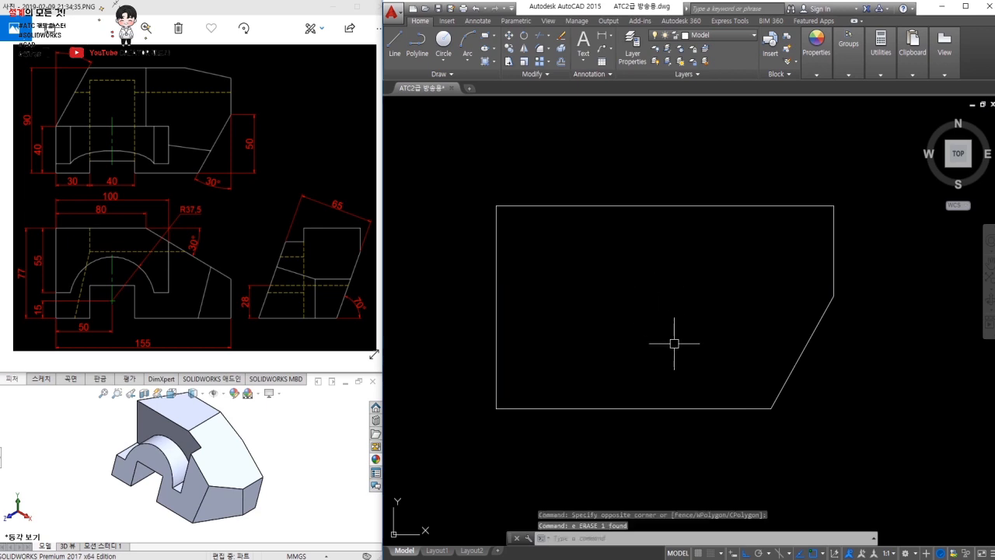
click(843, 443)
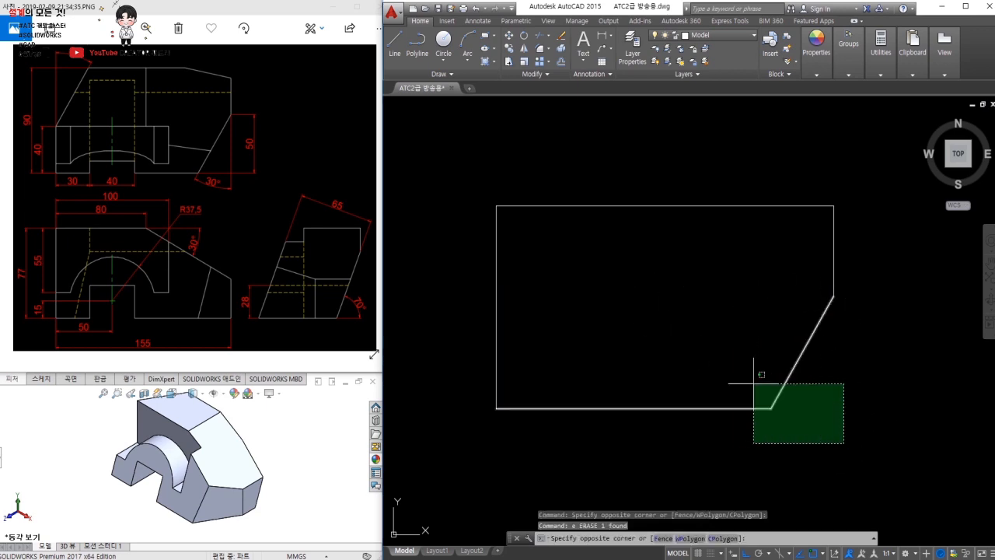
click(900, 399)
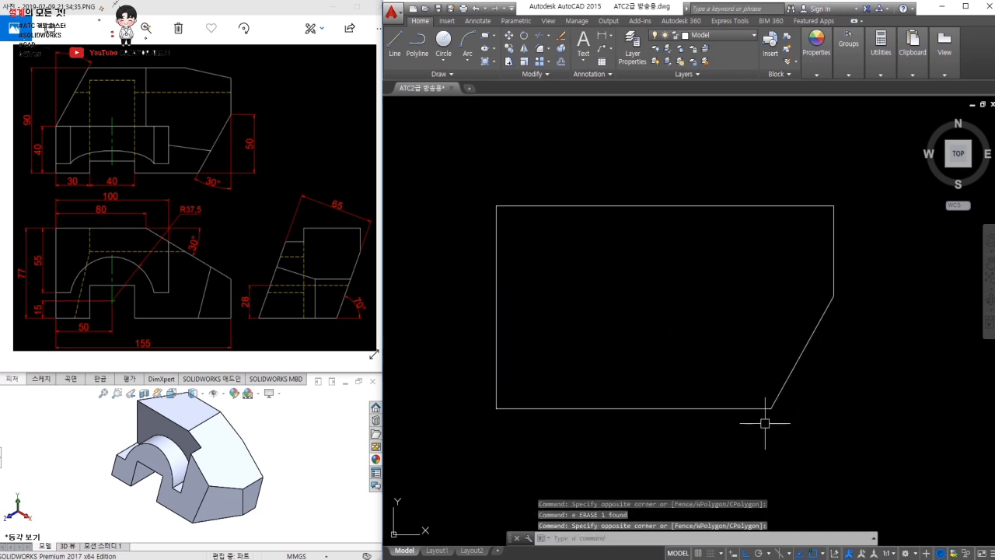
Offset the top view's bottom edge 40 upward
text(o)
key(Return)
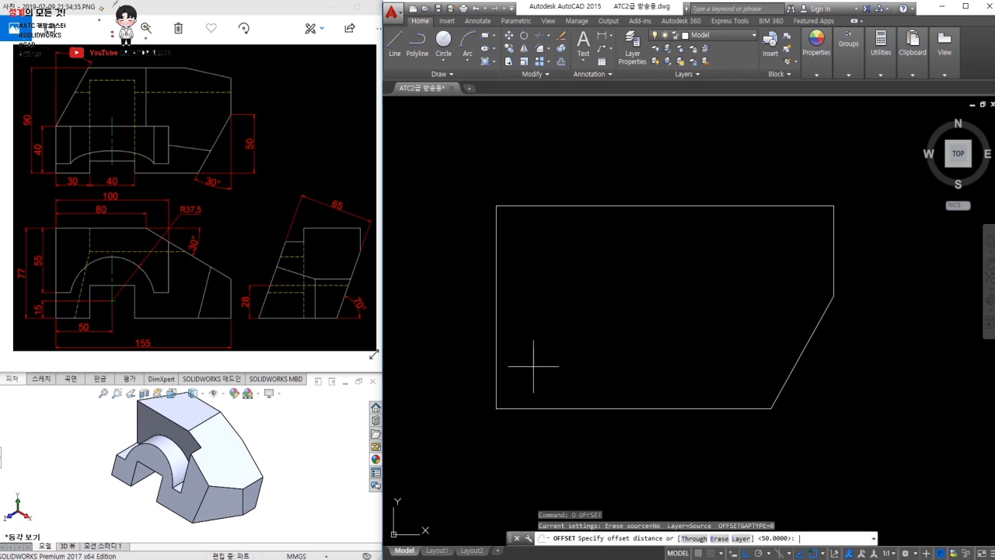
text(40)
key(Return)
click(571, 405)
click(556, 339)
key(Escape)
Draw a 60° line from the left end of the 40 offset line up past the top view's upper edge
text(l)
key(Return)
click(496, 318)
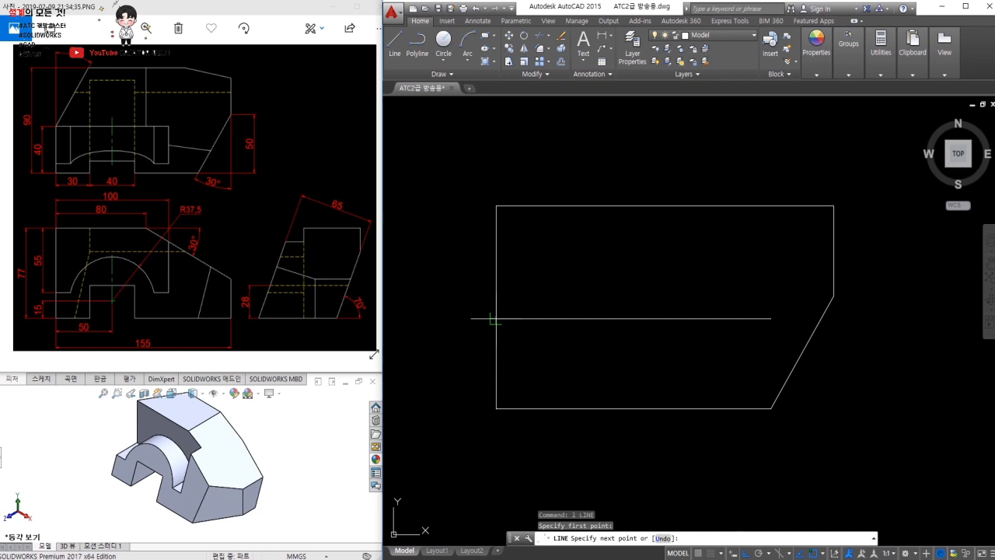
text(<60)
key(Return)
click(662, 150)
key(Return)
Trim the top view's upper-left corner and the 60° line's overhang above the upper edge
text(tr)
key(Return)
key(Return)
click(610, 178)
click(541, 168)
click(529, 181)
click(485, 231)
key(Escape)
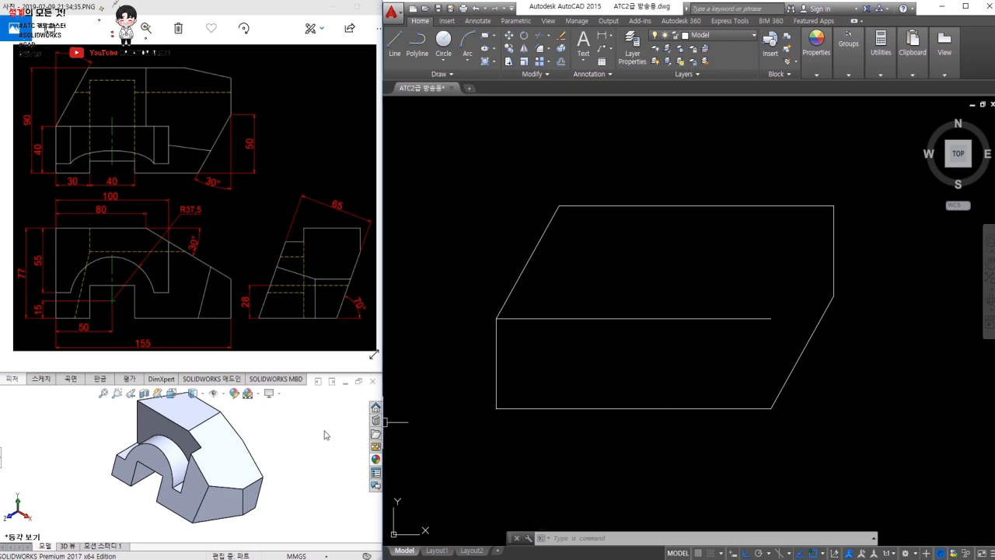
Switch to SOLIDWORKS and orient the bracket model to its top view
click(301, 442)
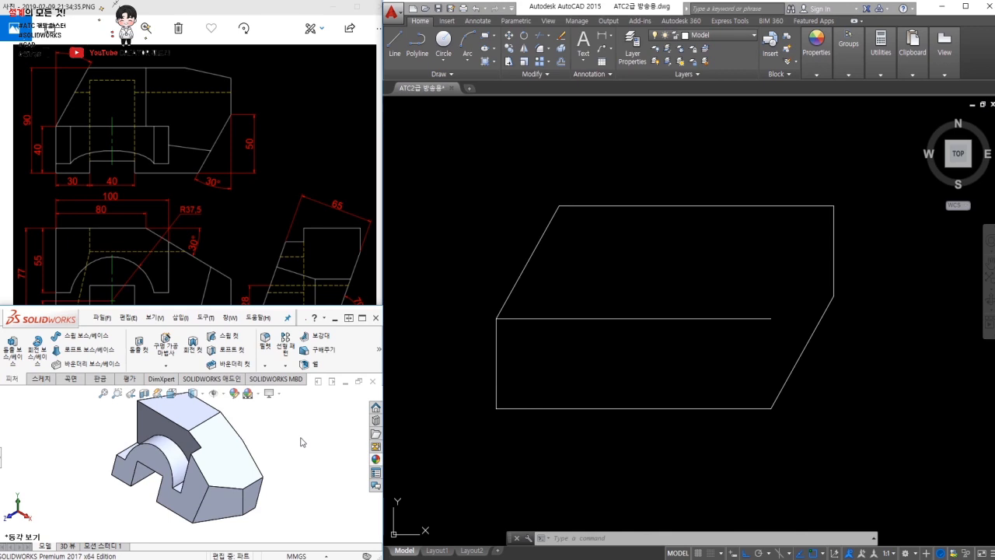
key(ctrl+1)
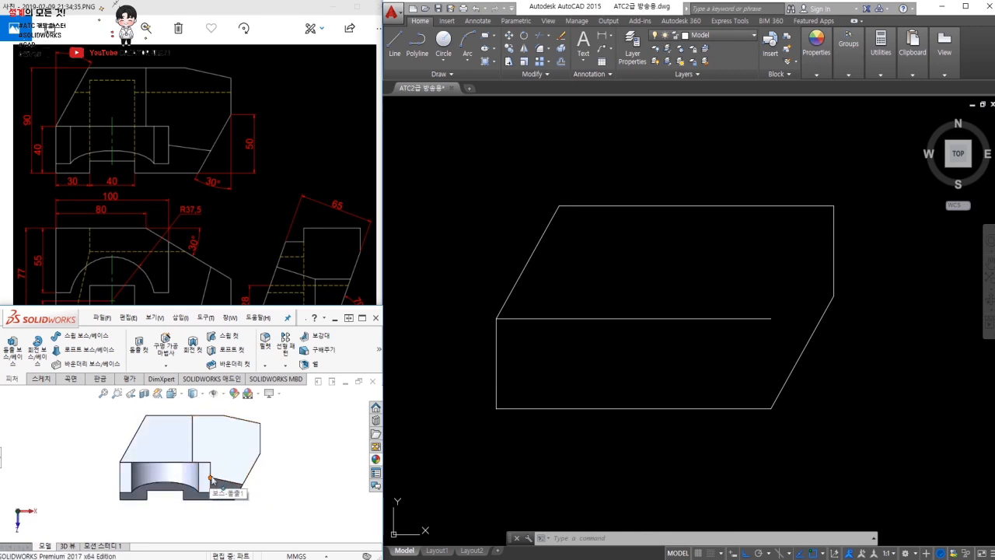
Back in the AutoCAD drawing, draw a vertical line from the front view's 100-wide block edge up to the top view's 40 offset line
middle_drag(241, 470, 223, 458)
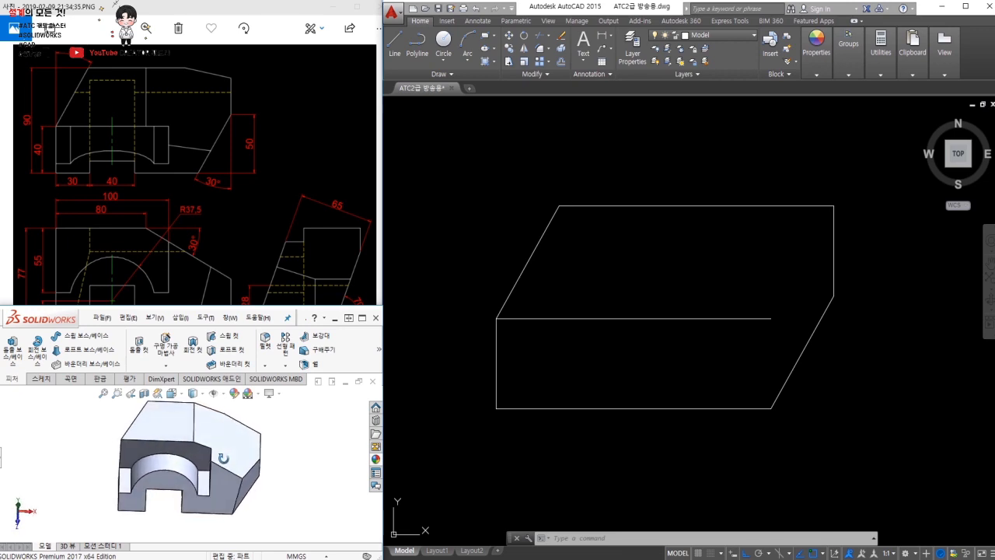
key(ctrl+5)
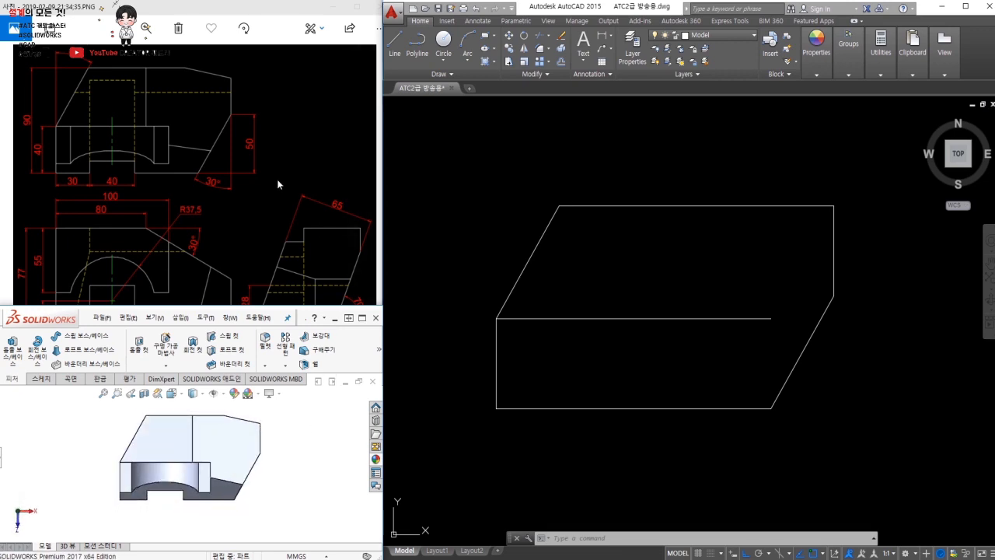
click(276, 180)
click(646, 319)
middle_drag(666, 410, 666, 233)
scroll(661, 262, down, 2)
text(l)
key(Return)
click(695, 365)
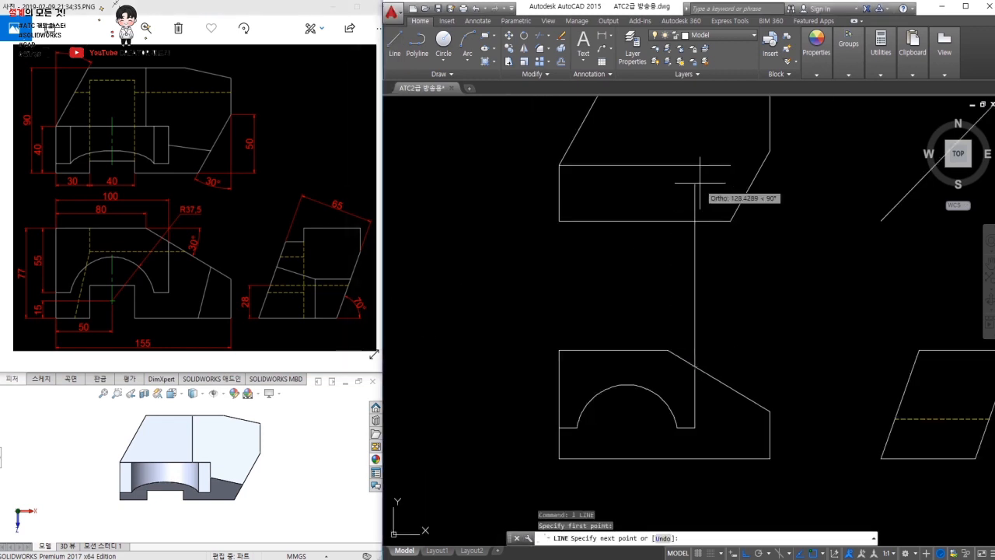
click(694, 165)
key(Return)
Trim the 40 offset line beyond the new vertical line, and remove the vertical line's portion between the top and front views
text(tr)
key(Return)
key(Return)
click(712, 166)
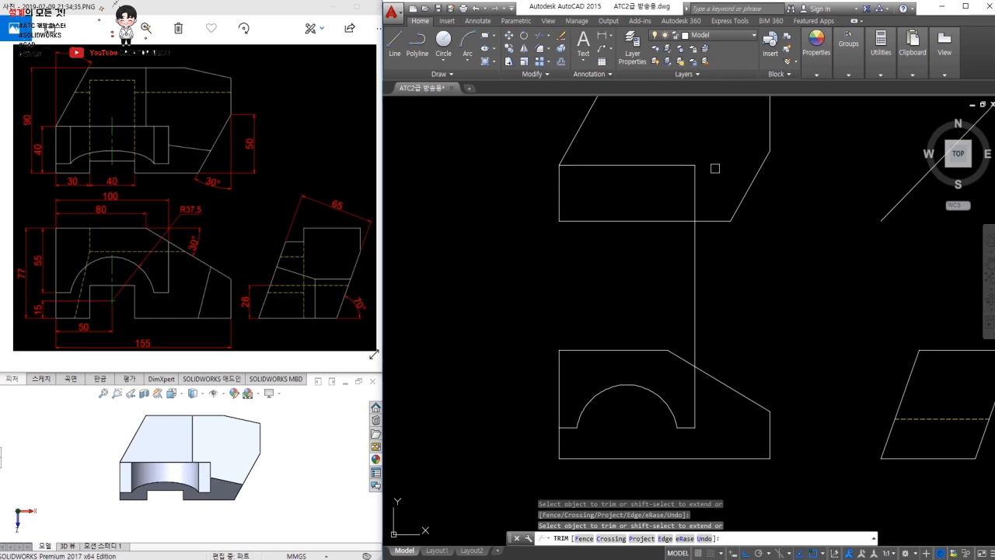
key(Return)
key(Return)
click(715, 249)
click(706, 211)
key(Return)
click(721, 261)
click(677, 272)
key(Return)
Make the Mview layer current and draw a construction circle of radius 37.5 on the centre of the front view's arc
middle_drag(717, 306, 658, 311)
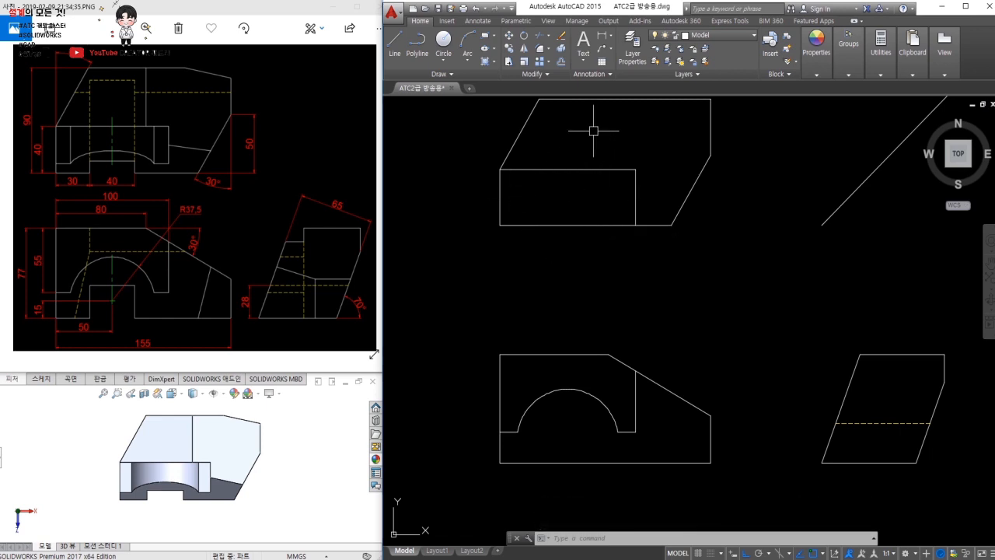
click(704, 35)
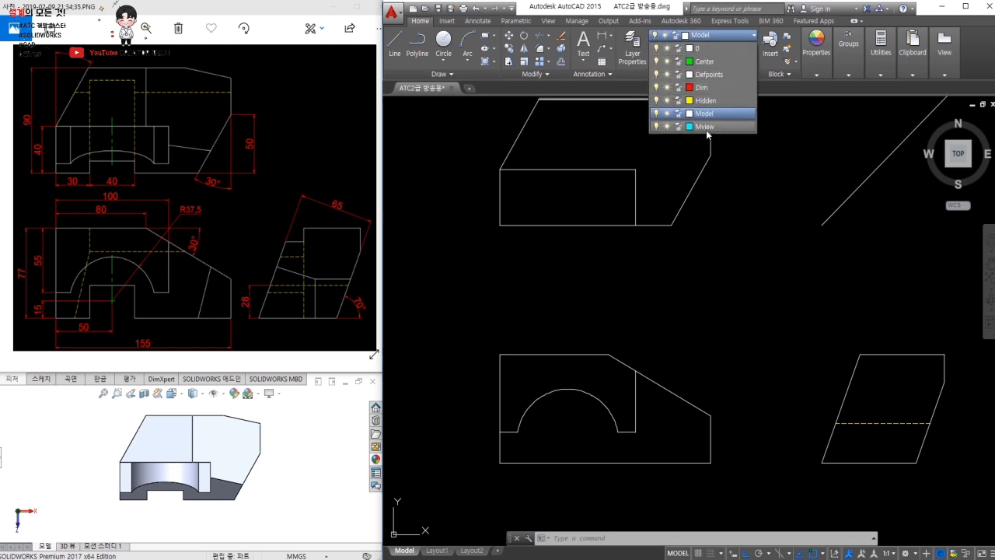
click(705, 127)
text(c)
key(Return)
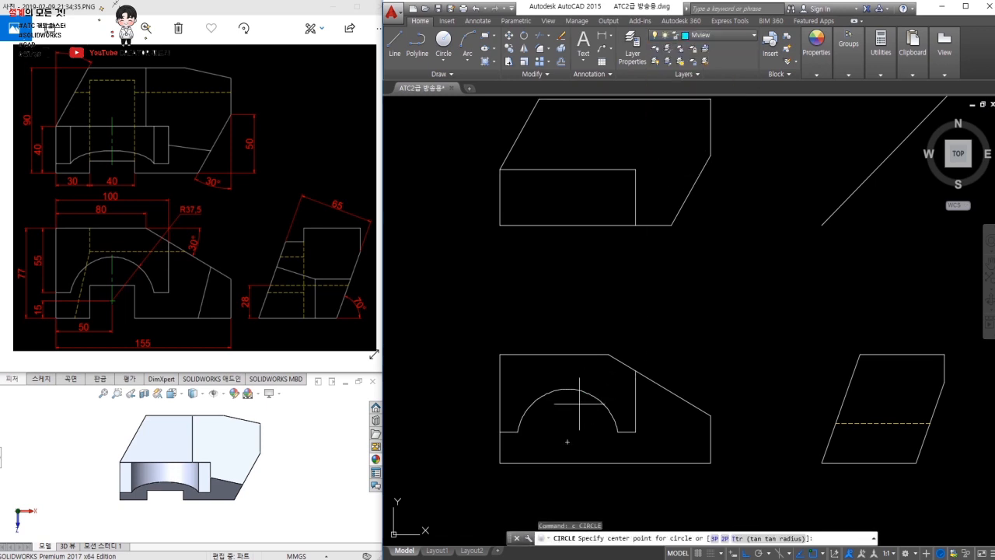
click(567, 442)
middle_drag(568, 439, 568, 381)
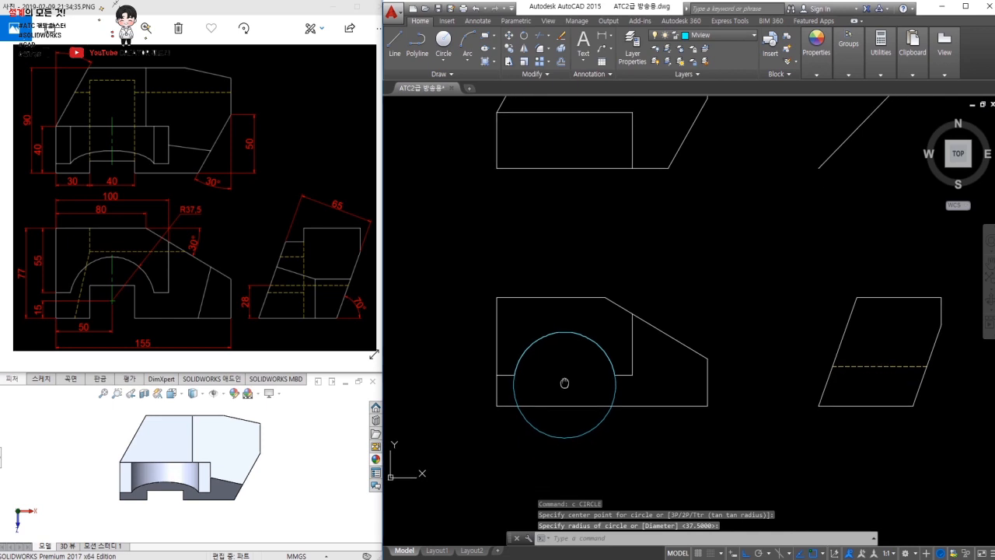
Place vertical construction lines through the circle's left quadrant, centre and right quadrant
click(514, 384)
click(514, 384)
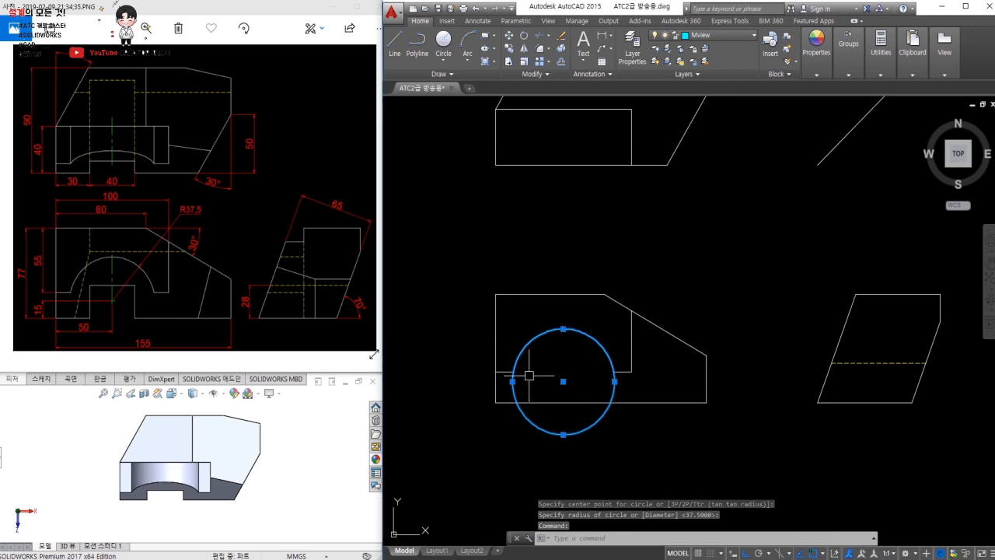
text(xl)
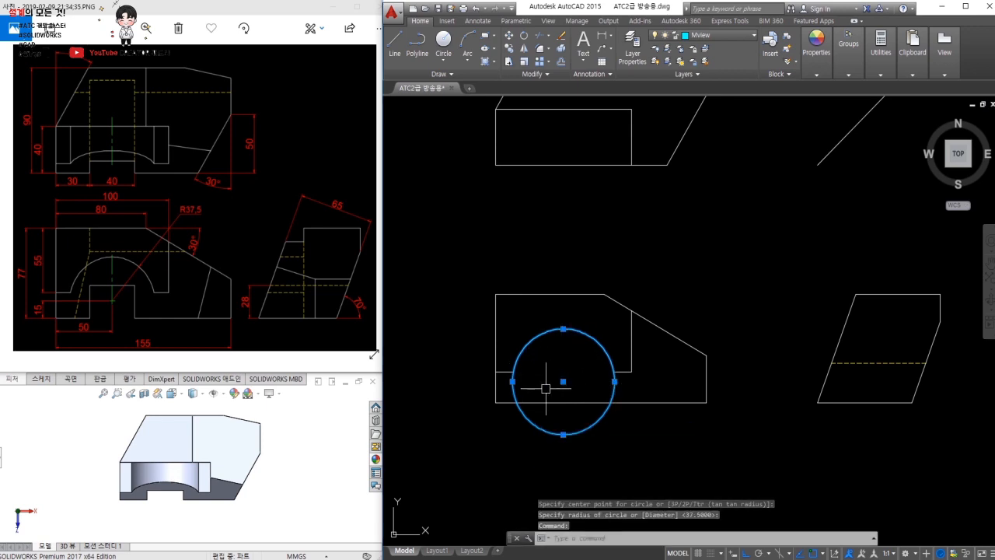
key(Return)
text(v)
key(Return)
click(513, 382)
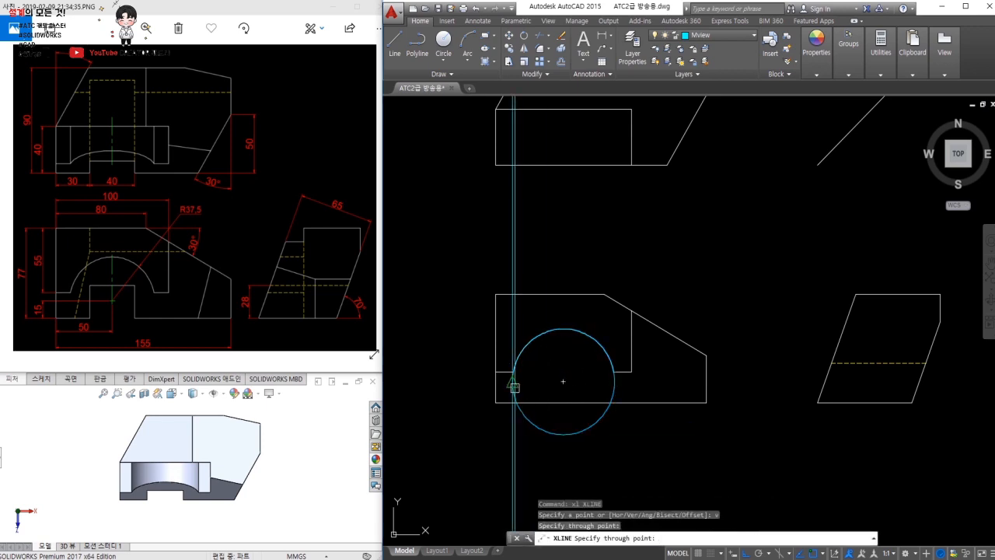
click(563, 381)
click(610, 386)
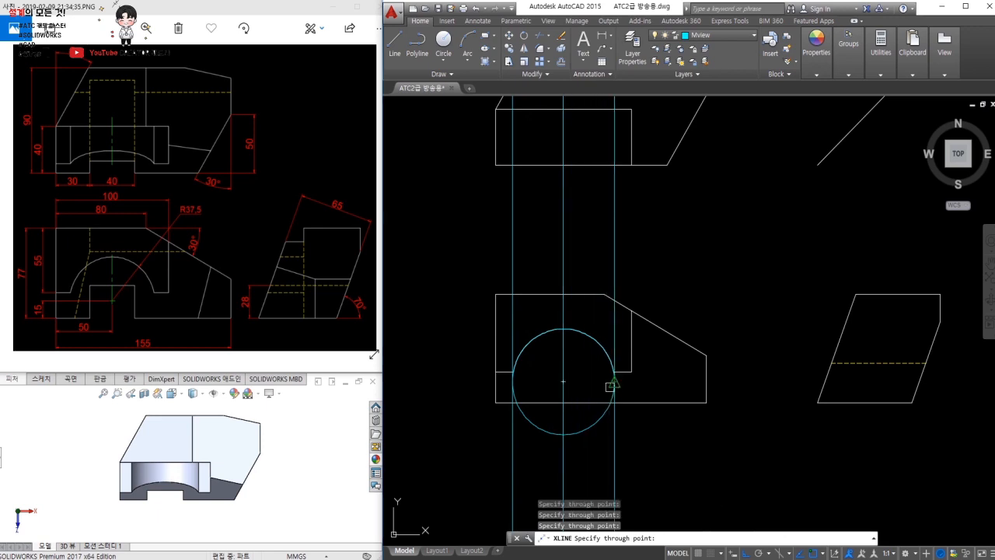
Place horizontal construction lines through the circle's top quadrant, centre and bottom quadrant
key(Return)
key(Return)
text(hj)
key(BackSpace)
key(Return)
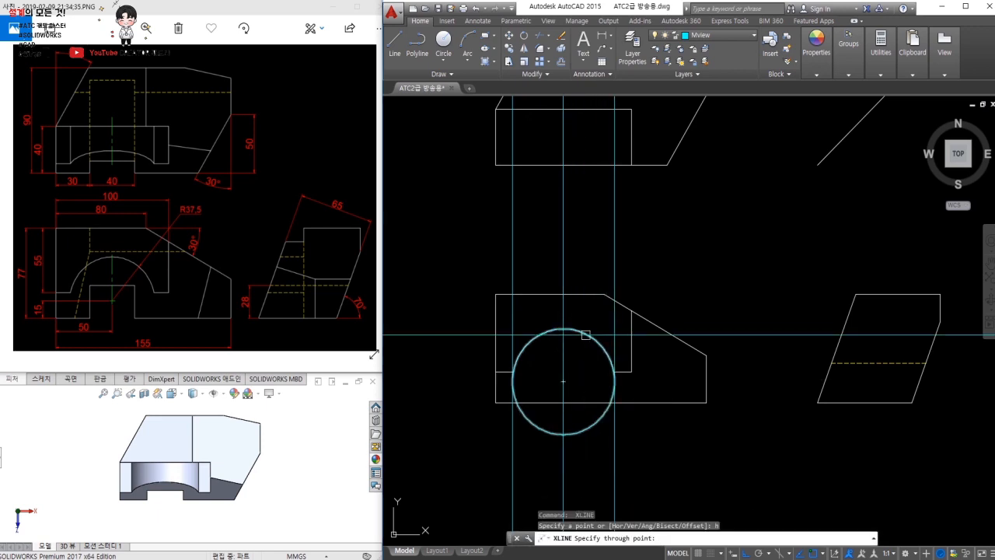
click(562, 328)
click(563, 382)
click(562, 434)
key(Escape)
middle_drag(828, 424, 737, 427)
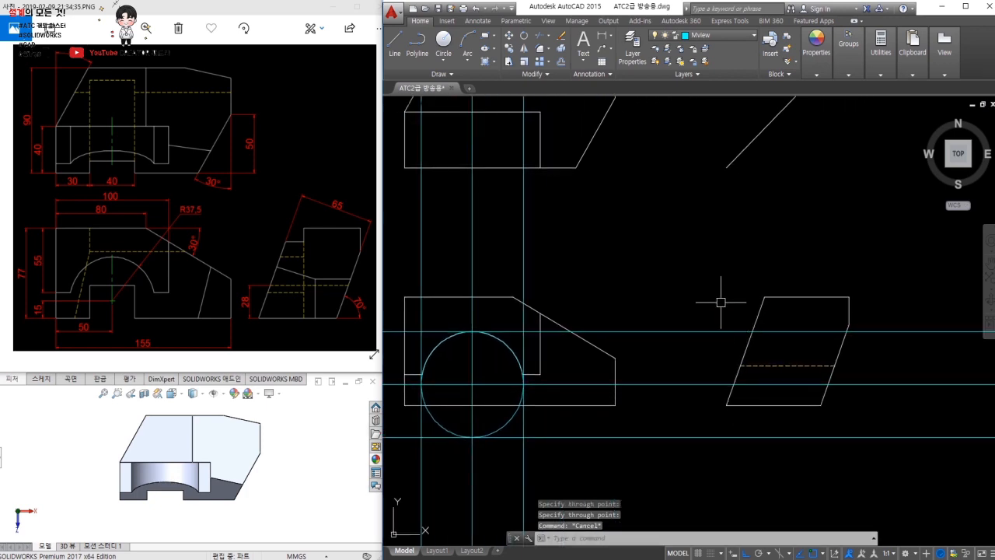
click(712, 278)
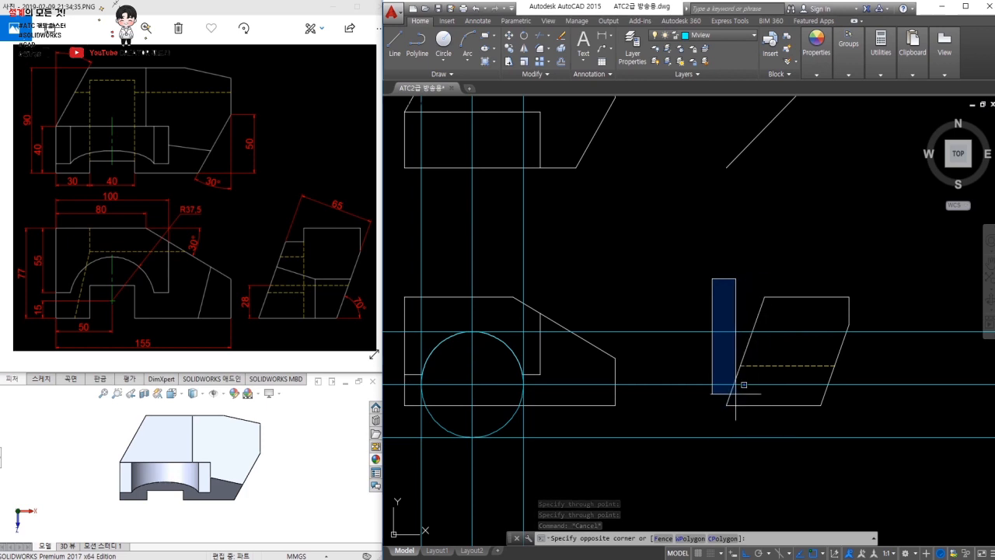
key(Escape)
text(x)
key(Return)
key(Escape)
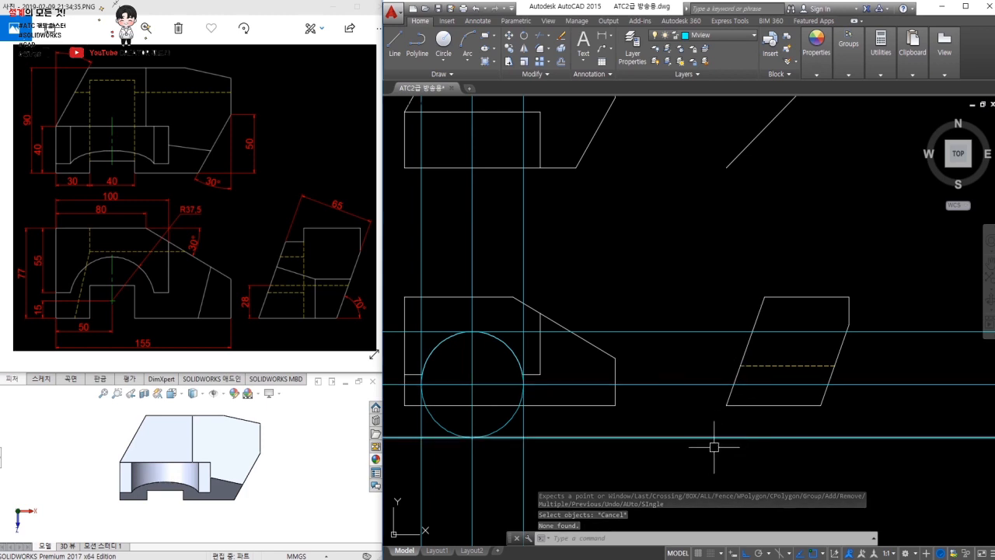
Extend the side view's left slanted edge down to the lowest horizontal construction line
text(tr)
key(Return)
key(Return)
shift+click(728, 398)
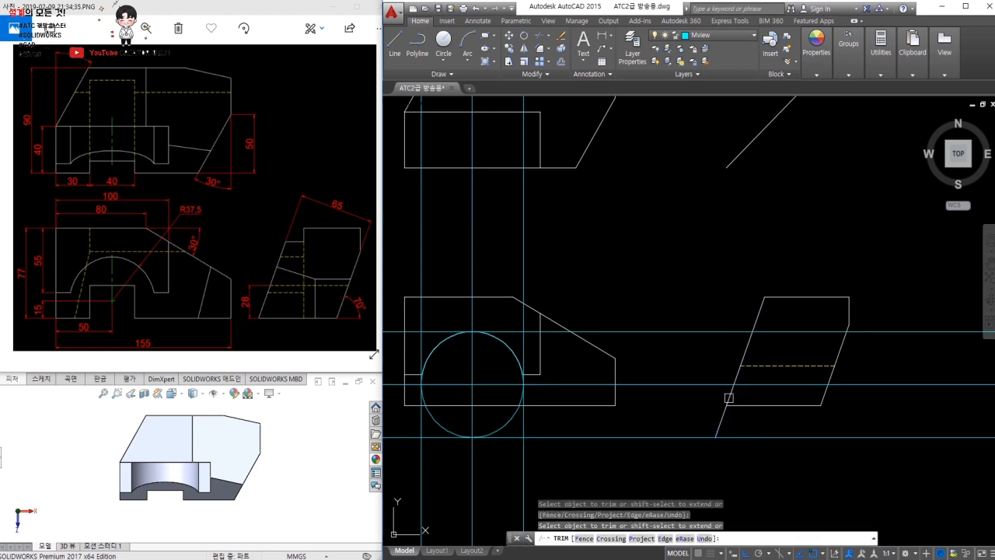
key(Return)
Place vertical construction lines where the side view's left slanted edge crosses the three horizontal construction lines
text(xl)
key(Return)
text(v)
key(Return)
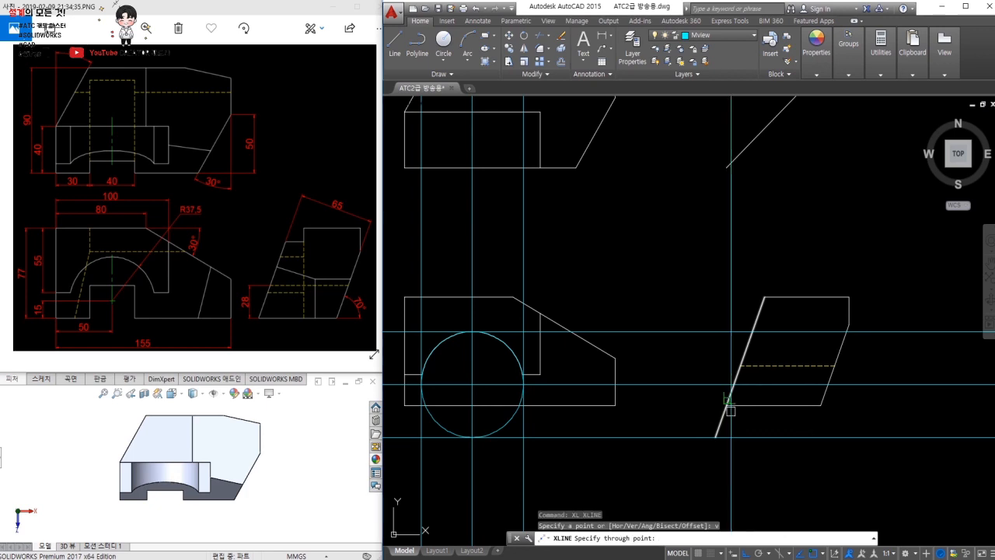
click(716, 437)
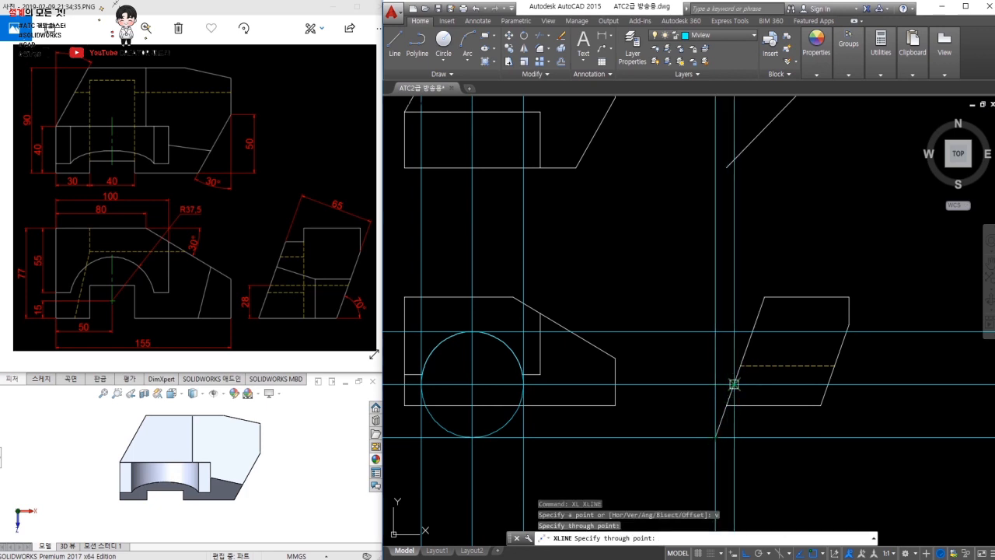
click(733, 384)
click(751, 332)
middle_drag(757, 238, 768, 309)
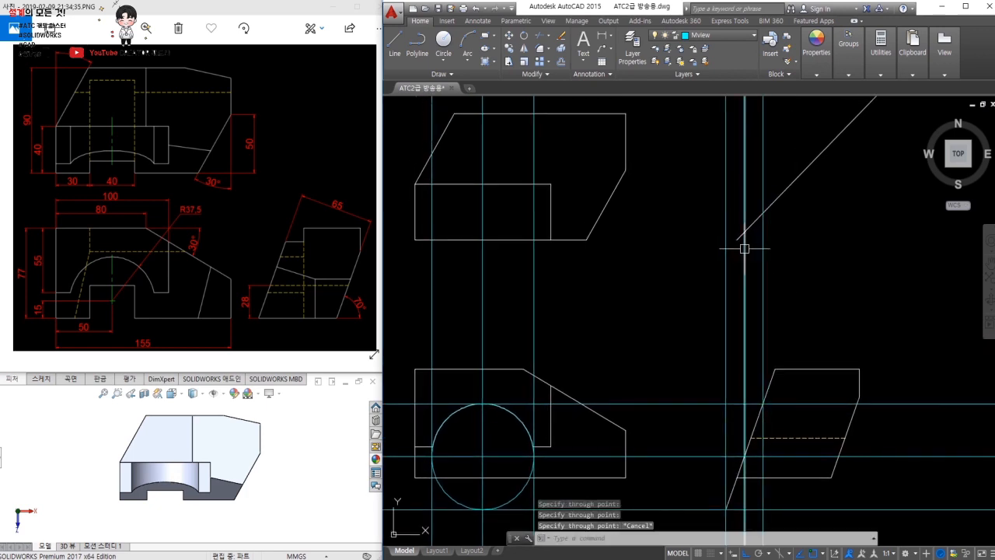
key(Escape)
Extend the diagonal miter line's lower end to the leftmost of the side view's vertical construction lines
text(tr)
key(Return)
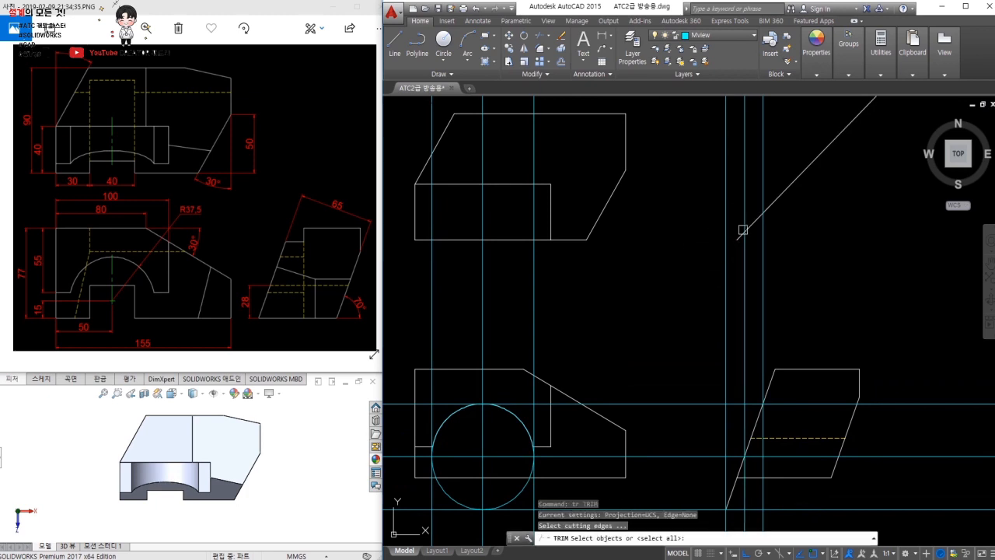
key(Return)
shift+click(753, 224)
key(Escape)
Place horizontal construction lines where the diagonal miter line crosses the side view's three vertical construction lines
text(xl)
key(Return)
text(h)
key(Return)
click(763, 213)
click(744, 231)
click(726, 252)
key(Escape)
middle_drag(581, 278, 767, 287)
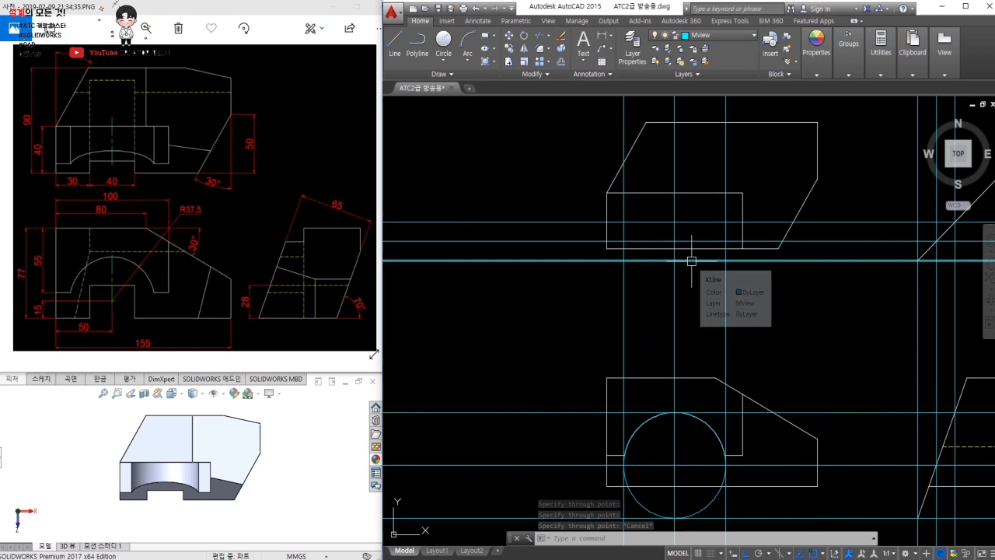
Draw an ellipse in the top view through the construction line intersections, with its long axis on the middle horizontal line
text(el)
key(Return)
click(623, 241)
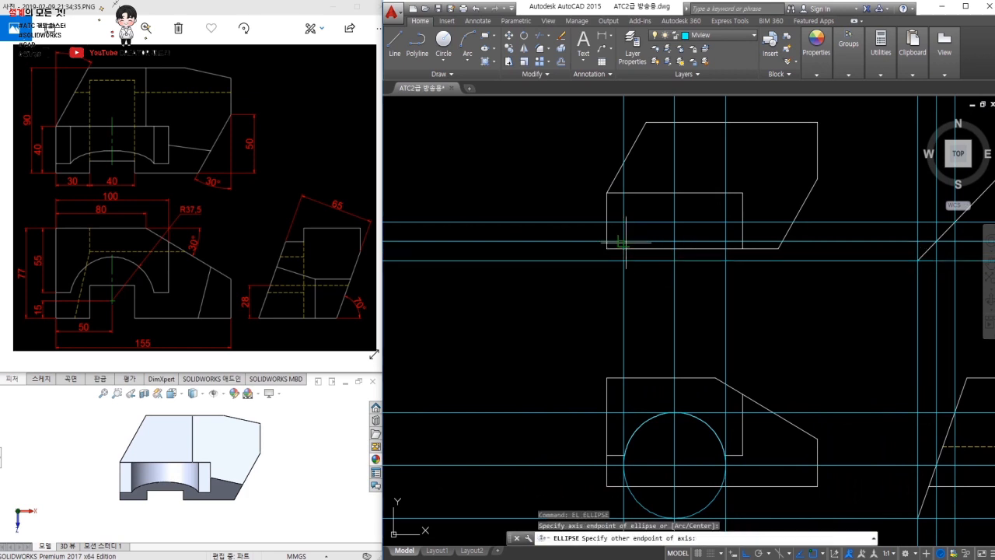
click(724, 240)
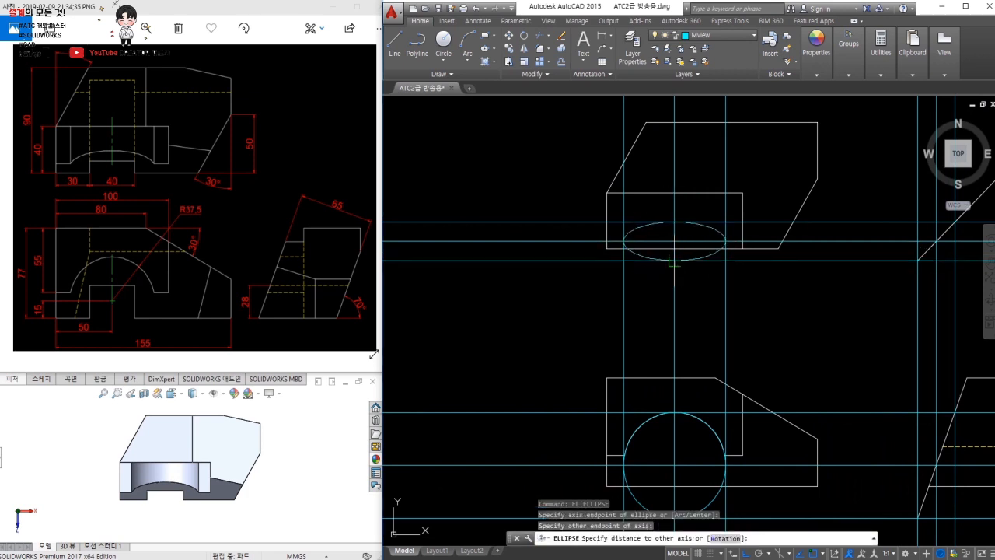
click(673, 261)
middle_drag(757, 332, 692, 254)
Erase all the vertical and horizontal construction lines around the three views
click(705, 247)
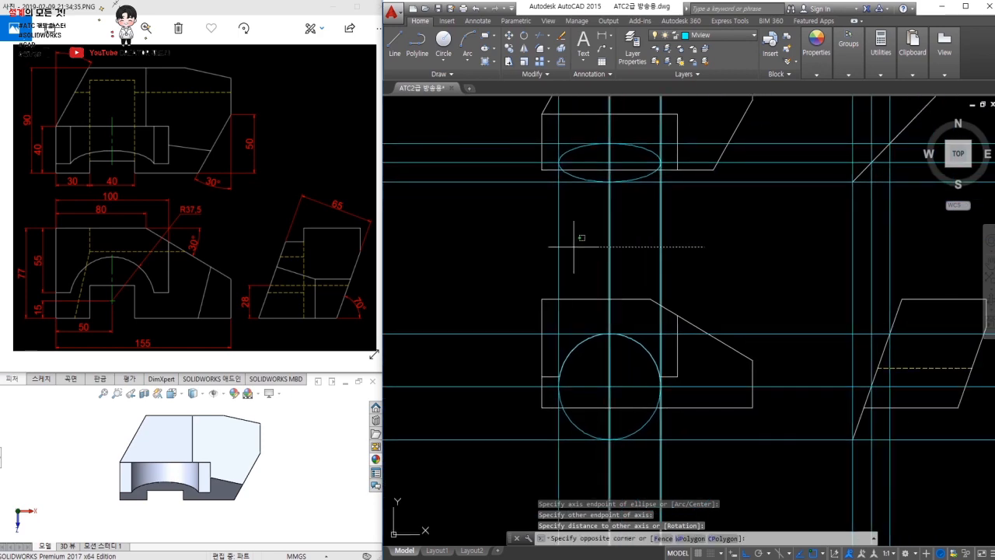
click(525, 247)
click(504, 445)
click(463, 135)
text(e)
key(space)
click(930, 252)
click(800, 254)
text(e)
key(space)
Trim the side view's left slanted edge back to the view's bottom edge
text(tr)
key(space)
key(space)
click(856, 434)
key(Escape)
Erase the construction circle from the front view
click(690, 436)
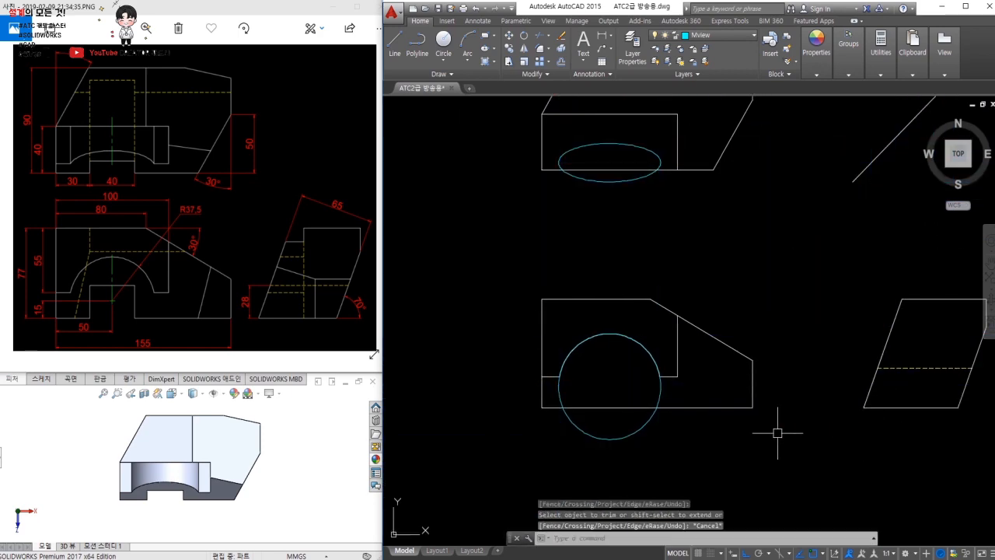
click(608, 435)
text(e)
key(space)
mouse_move(689, 395)
middle_down()
mouse_move(613, 440)
mouse_move(607, 433)
middle_up()
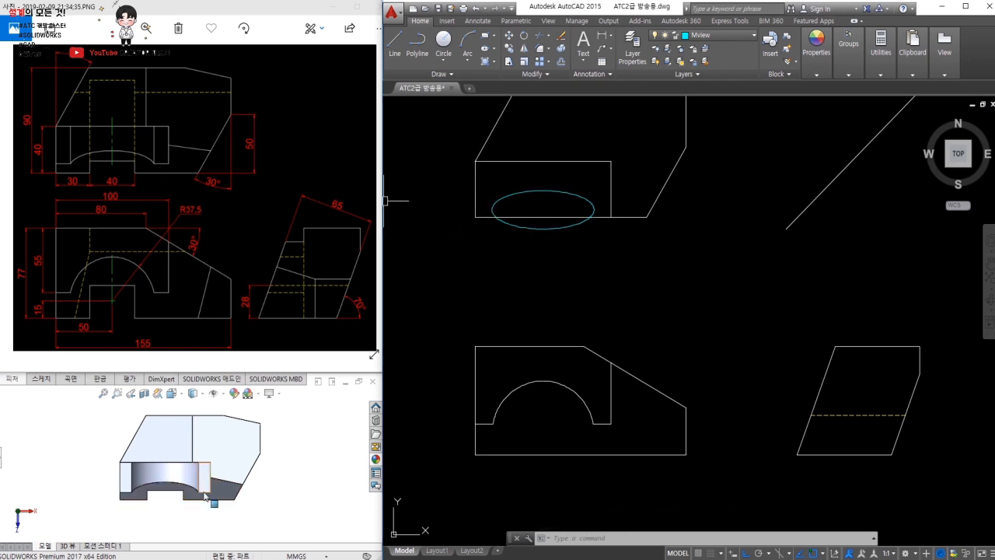
Examine the SOLIDWORKS model from the front and side, and draw a horizontal line from the front view's block corner through the side view
middle_drag(174, 510, 217, 485)
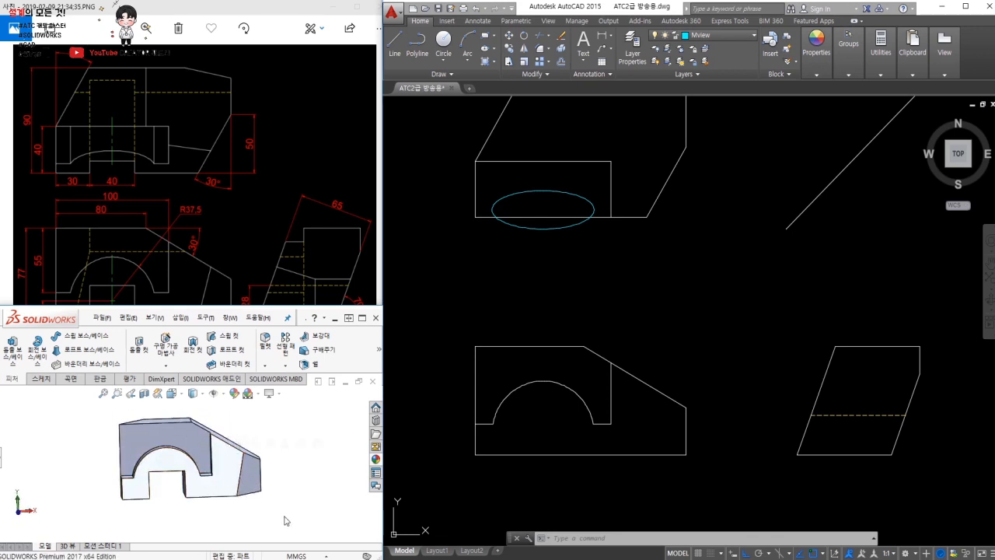
middle_drag(289, 506, 240, 507)
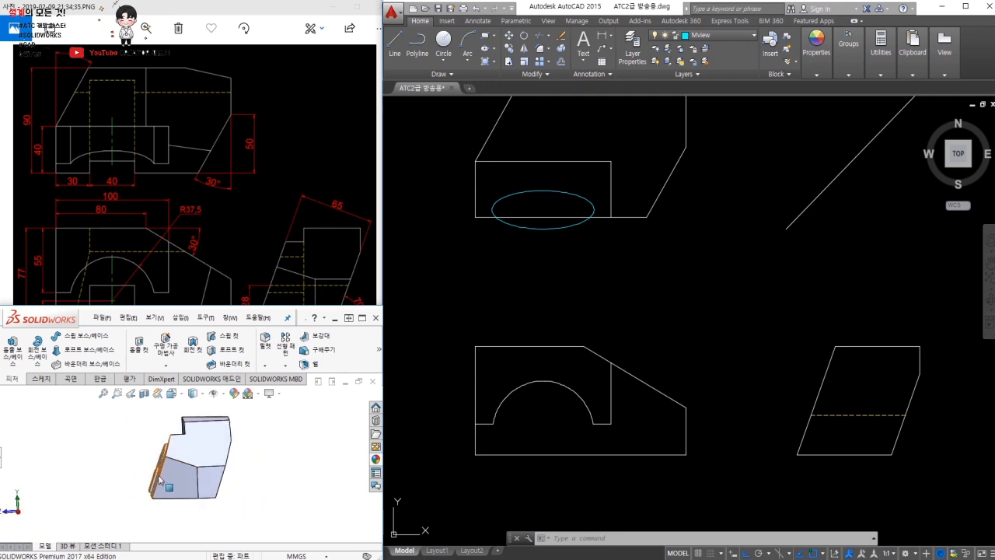
text(l)
key(Return)
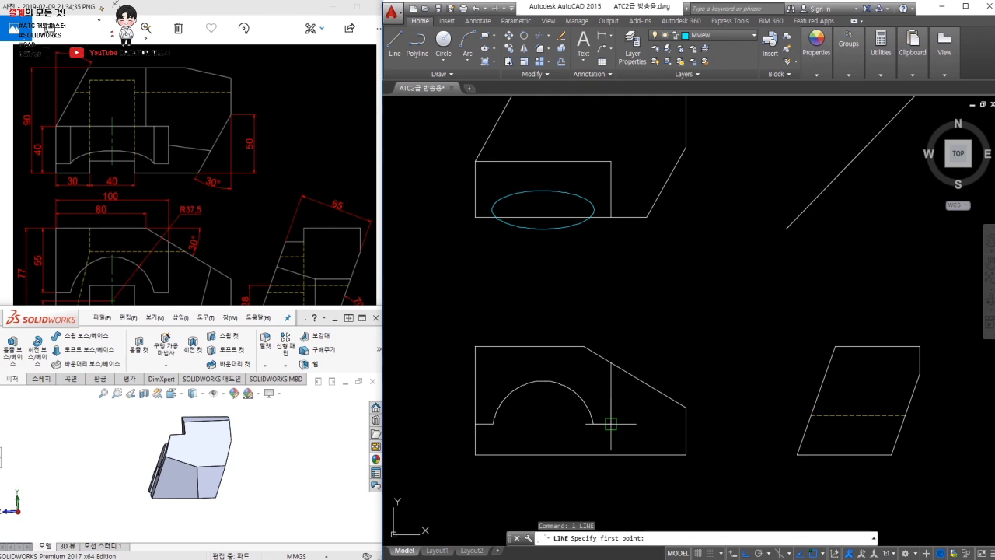
click(611, 423)
click(939, 437)
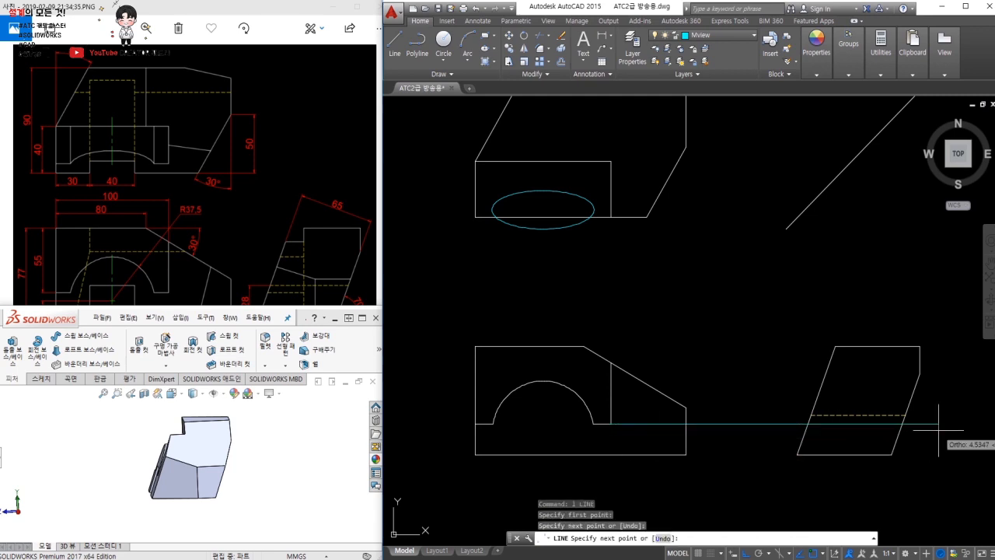
key(Escape)
Project the line's intersection with the side view's left slanted edge up past the miter line, and from there horizontally across the top view
key(Return)
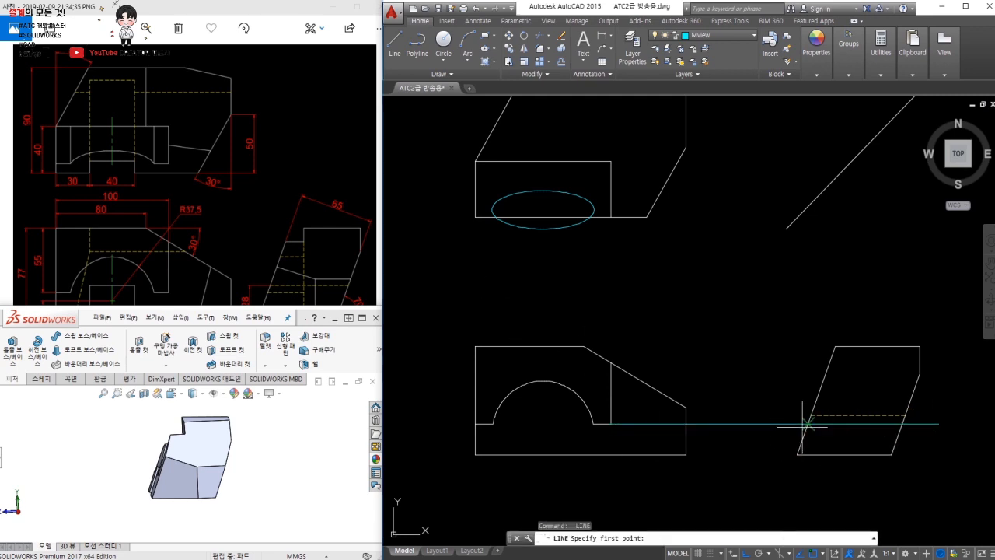
click(808, 424)
click(788, 163)
key(Escape)
key(Return)
click(809, 206)
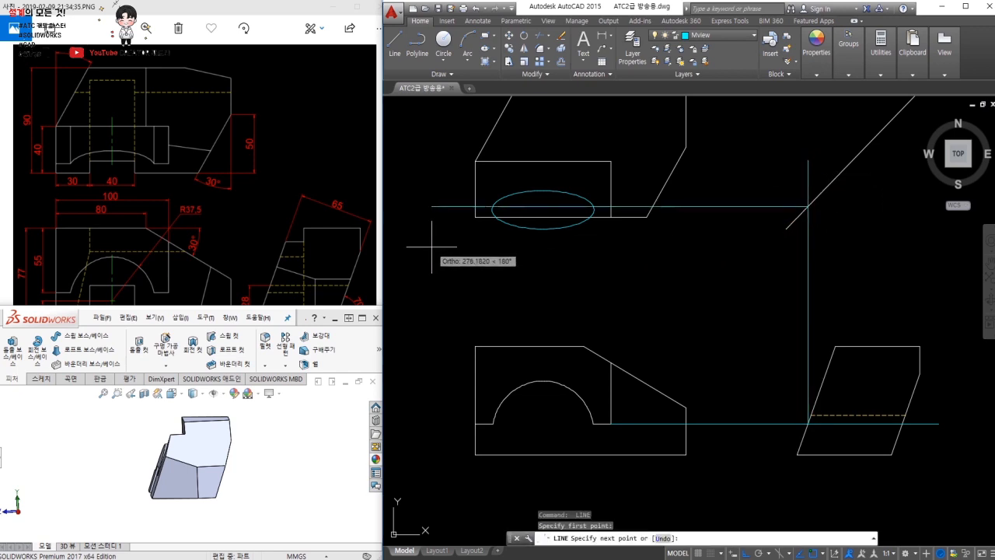
click(432, 206)
key(Escape)
Trim away the ellipse's portion below the projected horizontal line in the top view
text(tr)
key(Return)
click(529, 194)
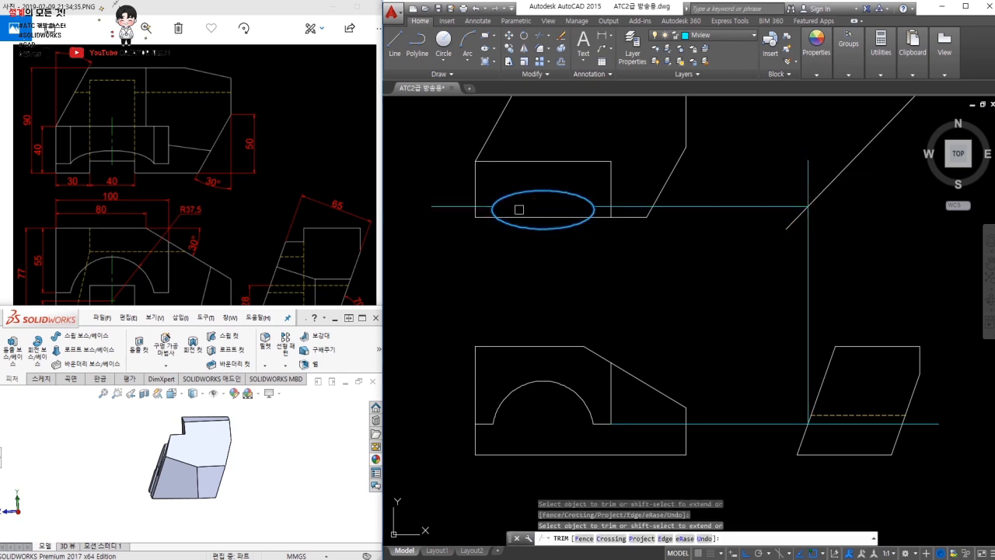
key(Return)
click(560, 225)
key(Return)
Trim the projected line's excess around the top view's block, and cut the block's right edge off below that line
key(Return)
key(Return)
click(445, 210)
click(630, 208)
key(Return)
key(Return)
key(Return)
scroll(610, 211, up, 5)
click(612, 211)
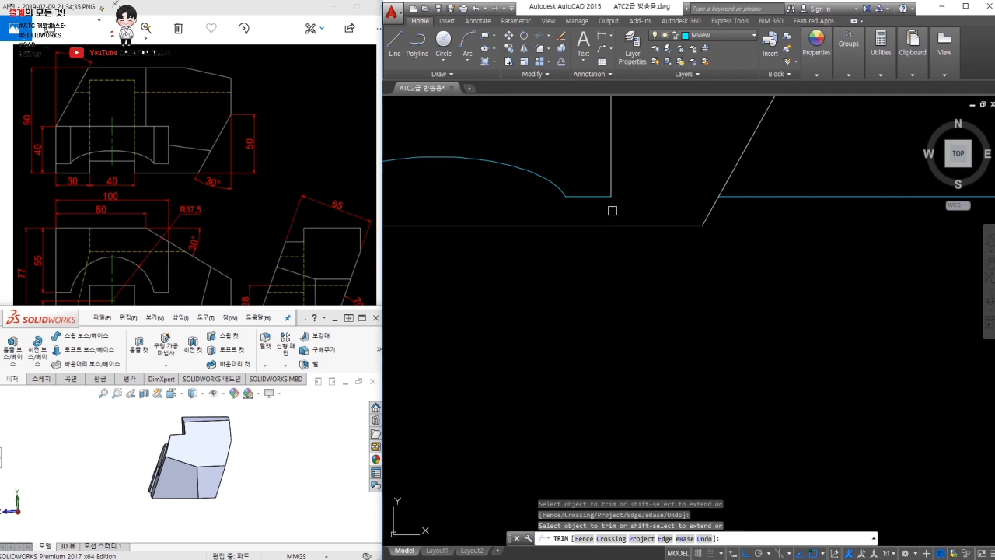
Erase the vertical and horizontal projection lines running between the front, side and top views
key(Escape)
scroll(616, 209, down, 5)
click(739, 218)
click(713, 195)
click(812, 311)
click(748, 358)
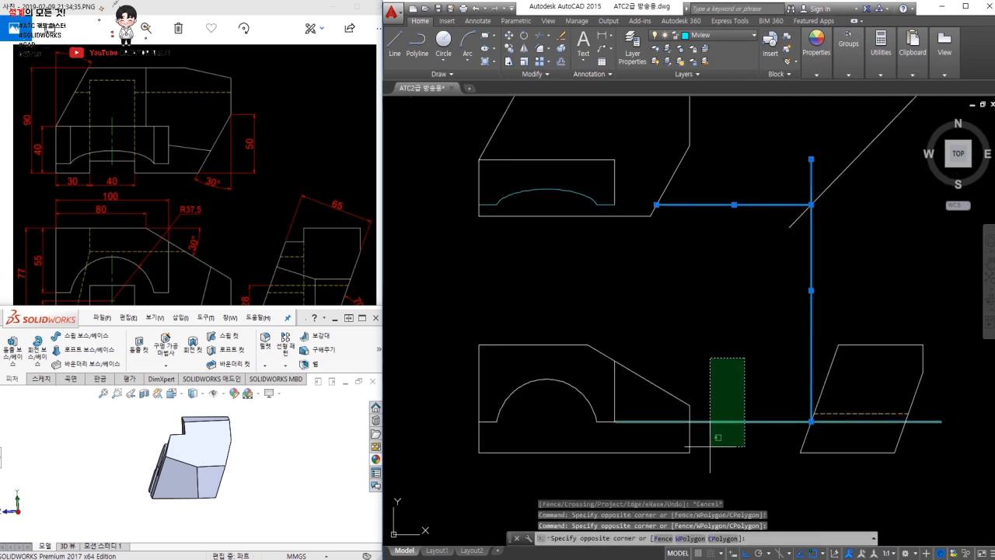
click(709, 439)
text(e)
key(Return)
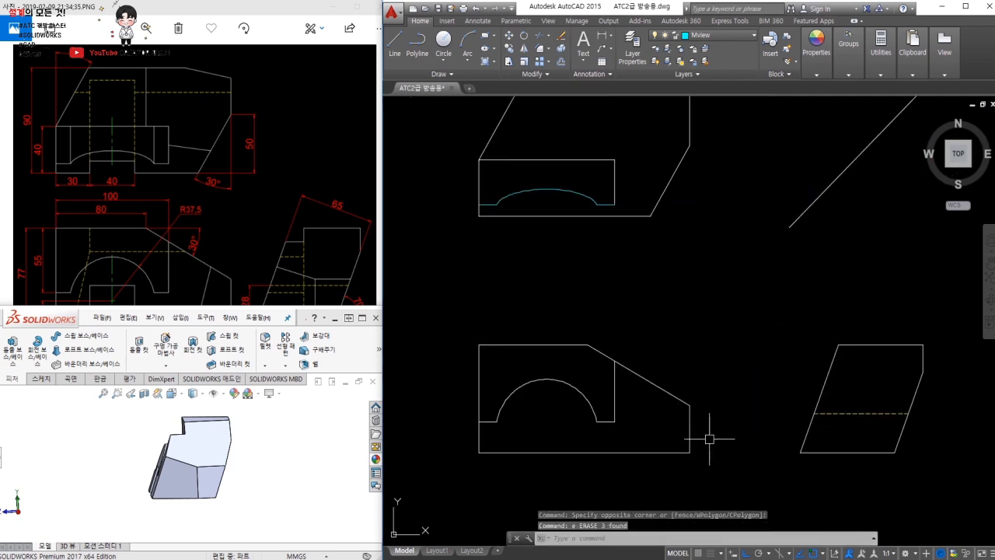
Match the elliptical arc and the block's short bottom lines in the top view to the properties of the block's right edge
text(ma)
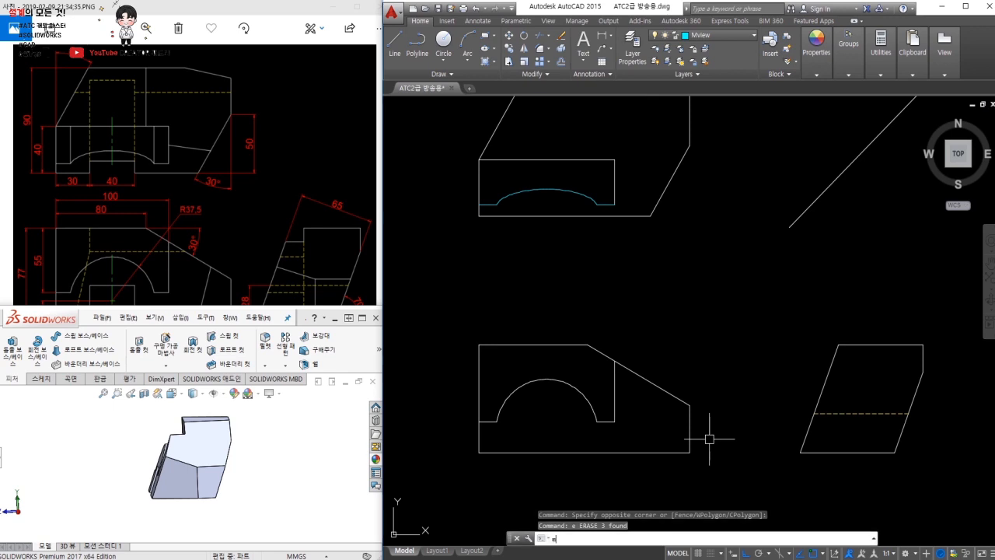
key(Return)
click(613, 173)
click(650, 174)
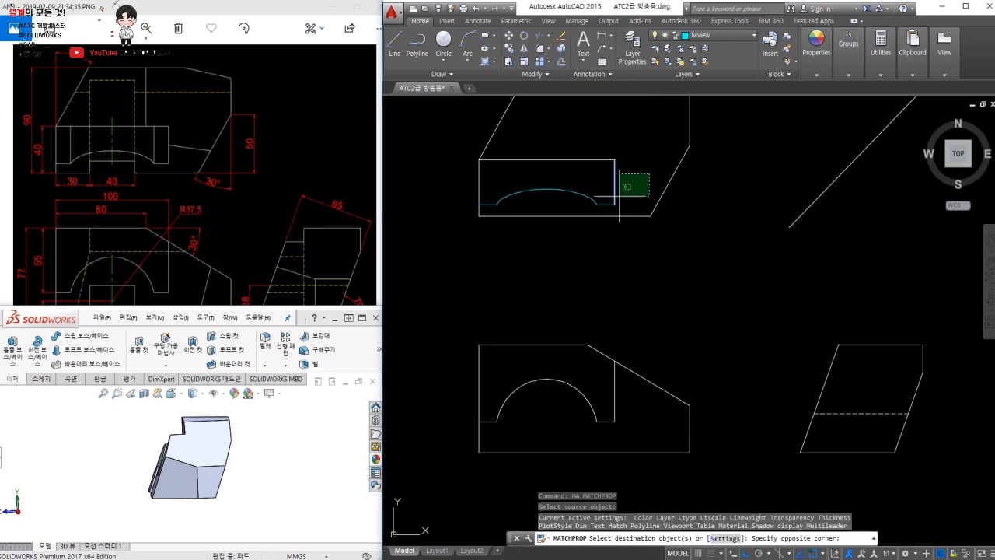
click(474, 253)
key(Escape)
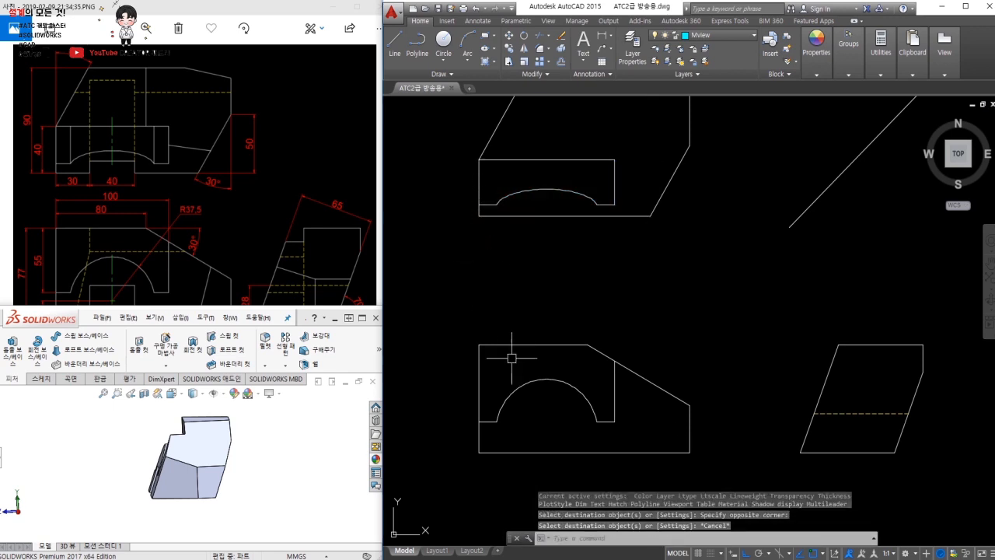
Project both ends of the front view's arc vertically up to the top edge of the top view's block
text(l)
key(Return)
click(496, 422)
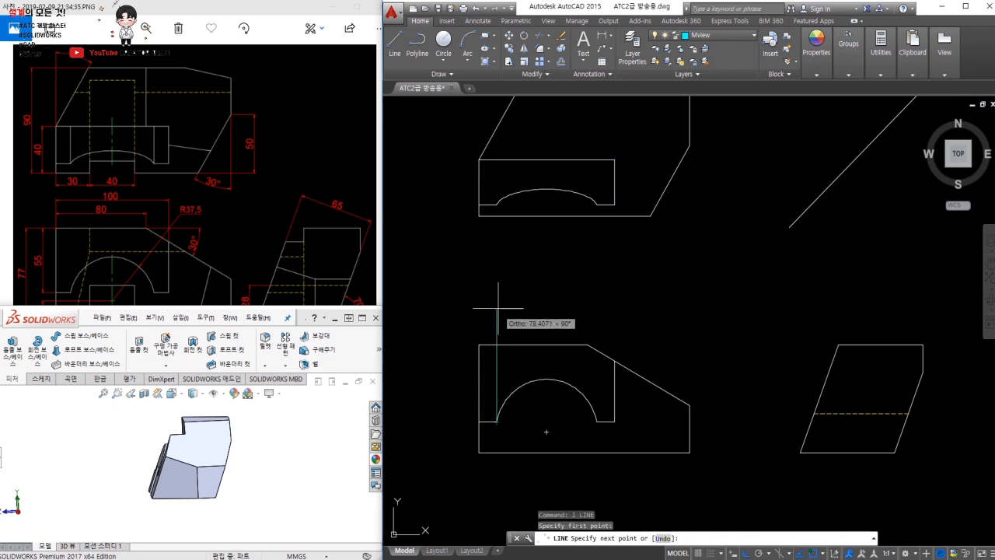
click(496, 203)
key(Return)
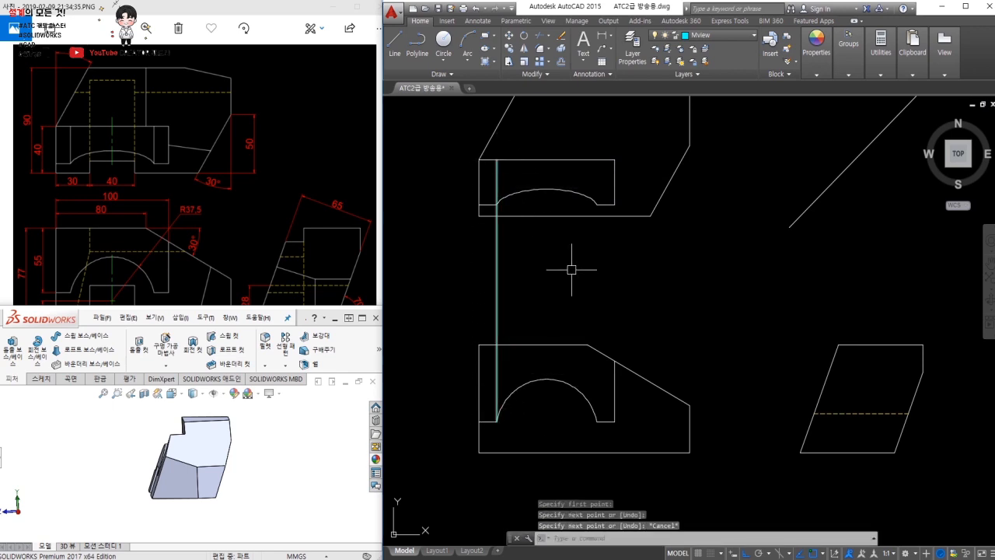
key(Return)
click(596, 421)
key(Escape)
Trim away the two projection lines below the top view's block, keeping only the portions inside it
text(tr)
key(Return)
click(572, 193)
key(Return)
click(639, 272)
key(Escape)
Match the two vertical lines inside the top view's block to the properties of its short bottom line
mouse_move(488, 298)
middle_down()
mouse_move(472, 307)
mouse_move(472, 350)
middle_up()
click(591, 258)
click(469, 258)
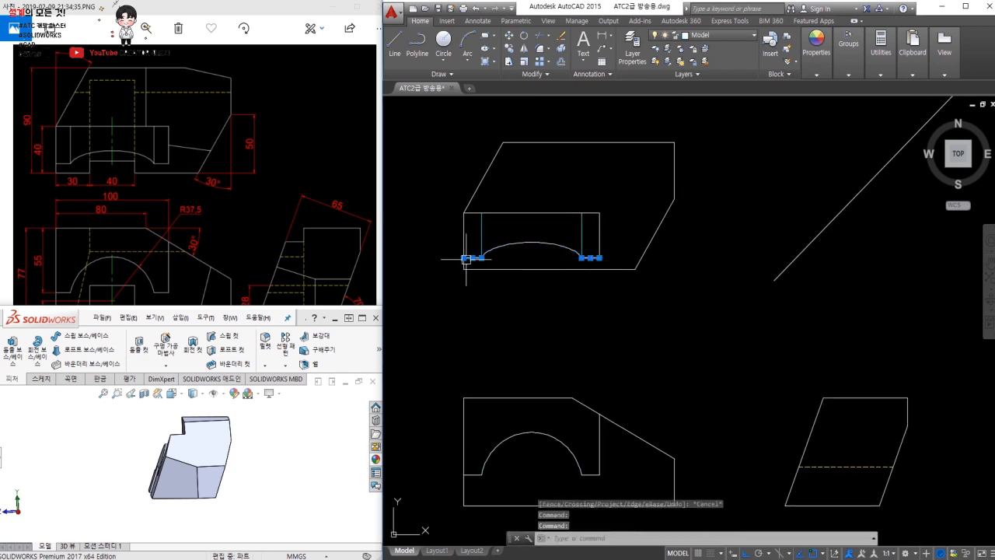
text(ma)
key(Return)
click(591, 258)
click(623, 343)
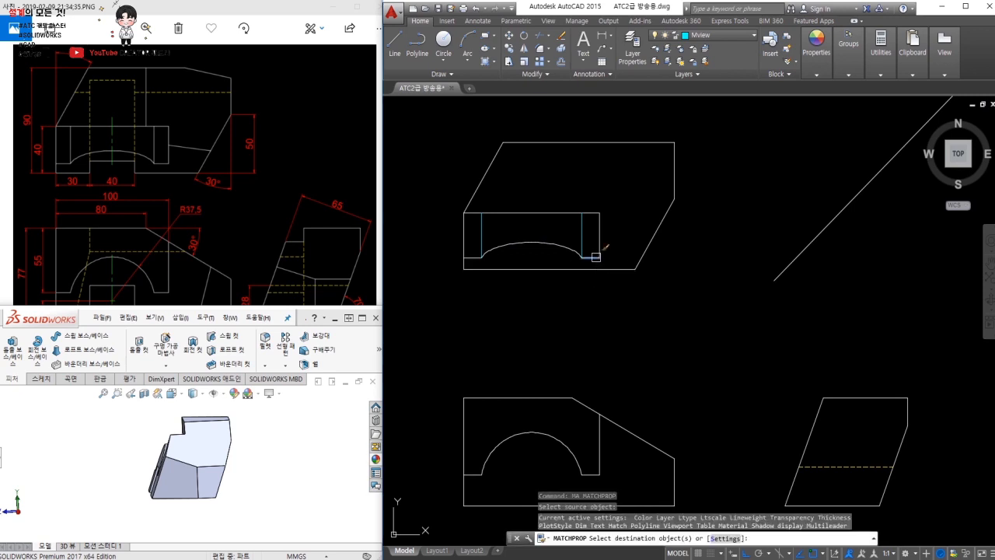
click(586, 304)
key(Escape)
middle_drag(637, 359, 622, 320)
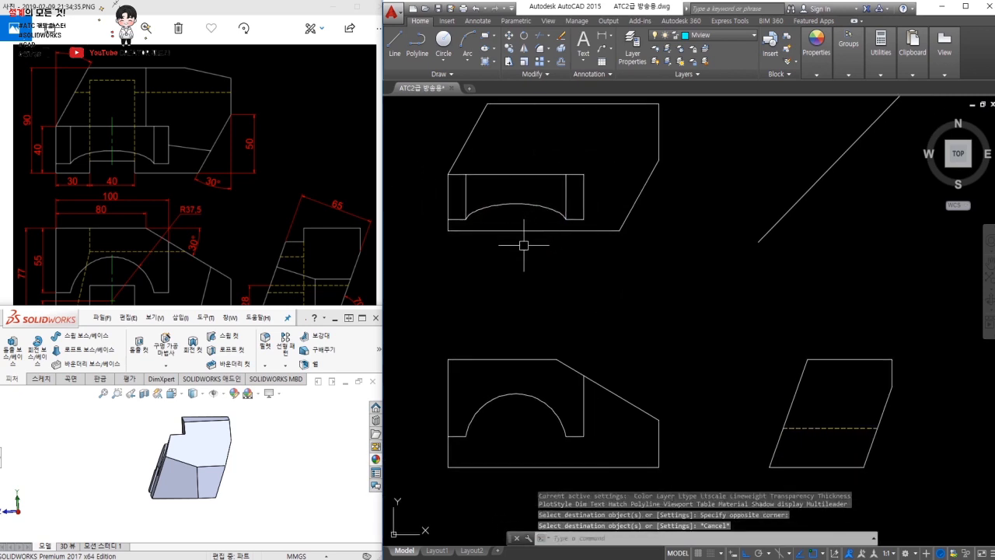
Check the sloped face's edge on the SOLIDWORKS model, and project the front view's slope start corner vertically to the top view's upper edge
middle_drag(182, 467, 210, 468)
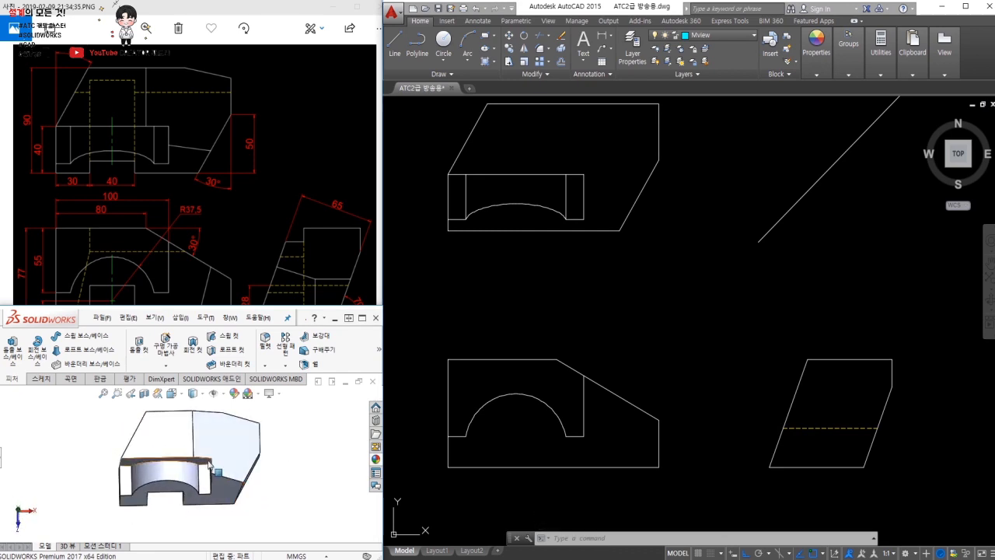
click(194, 440)
middle_drag(186, 471, 192, 427)
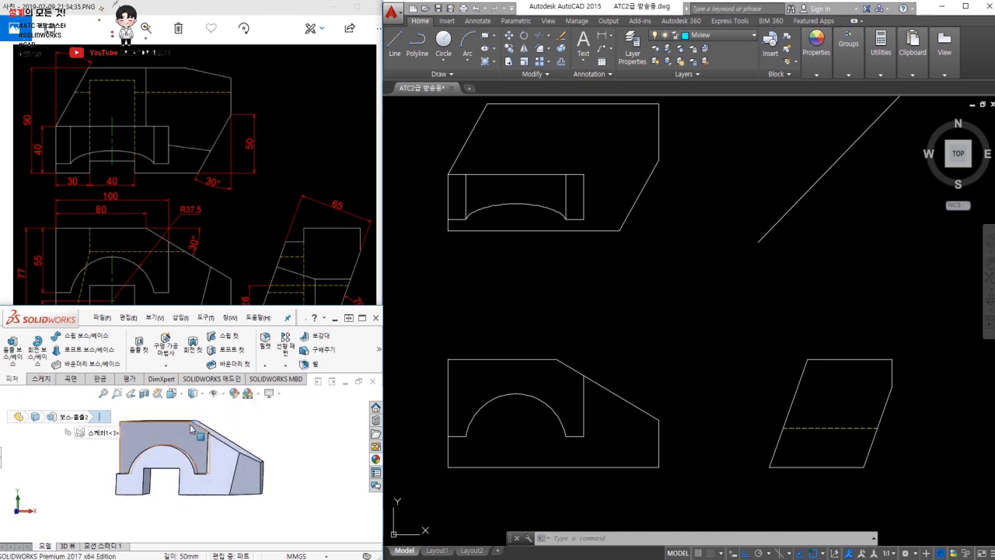
click(629, 339)
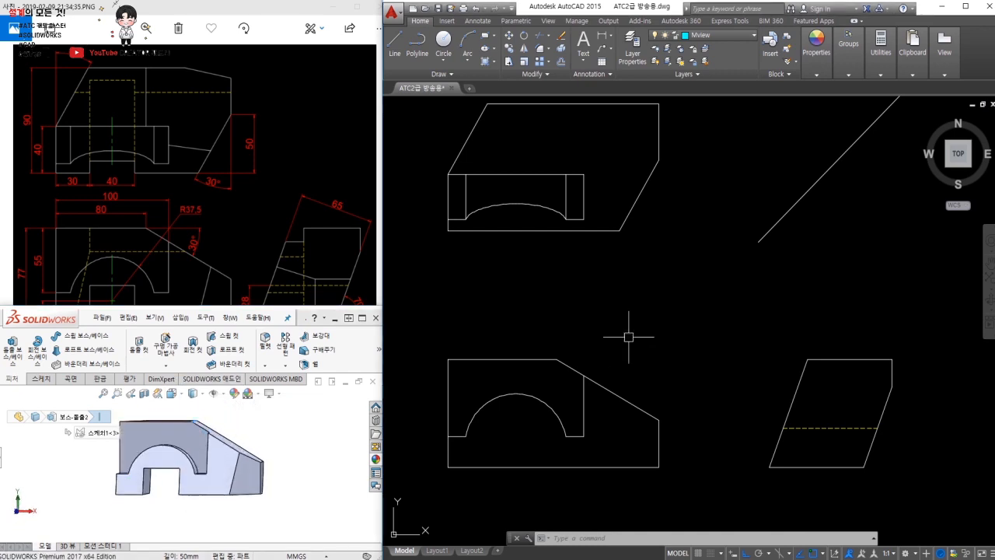
text(l)
key(space)
click(556, 359)
middle_drag(564, 220, 562, 273)
click(566, 123)
key(Escape)
Trim the projected slope line so that it ends at the upper edge of the top view's block
text(tr)
key(space)
key(space)
click(552, 135)
key(space)
key(space)
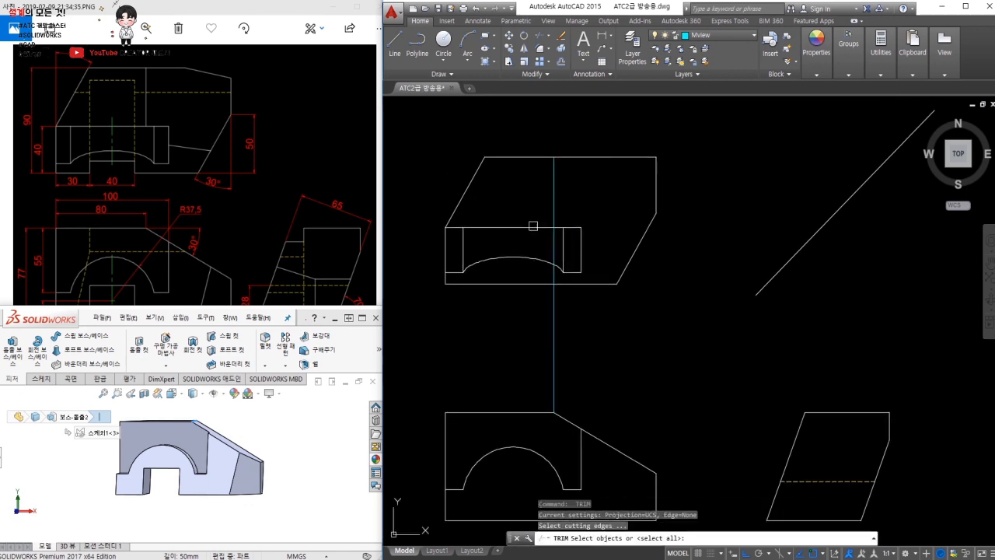
click(535, 228)
key(space)
click(552, 237)
key(space)
key(Escape)
Match the trimmed slope line in the top view to the properties of the block's upper edge
text(ma)
key(space)
click(573, 227)
click(568, 203)
click(546, 208)
key(Escape)
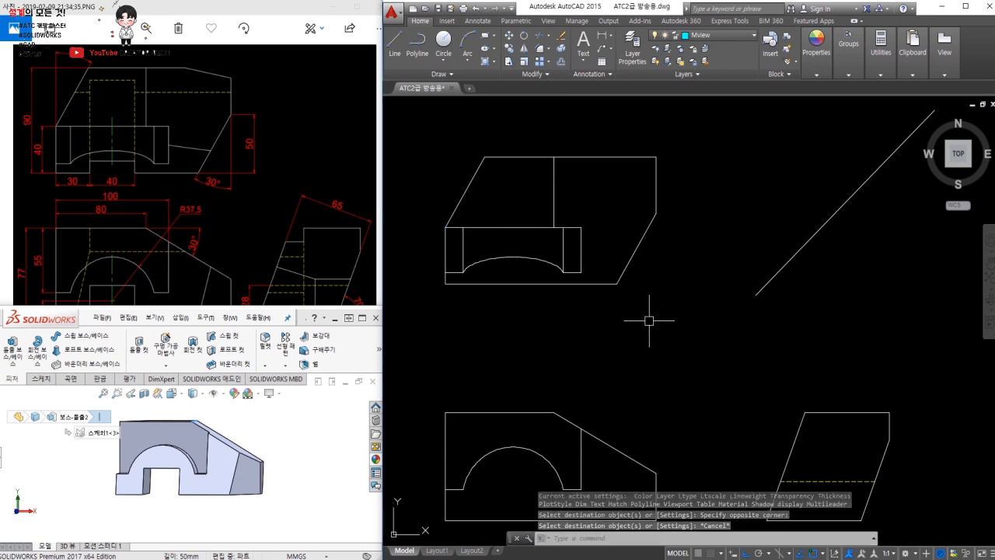
Offset the left vertical edge of the top view's block 30 mm inward
middle_drag(630, 373, 631, 318)
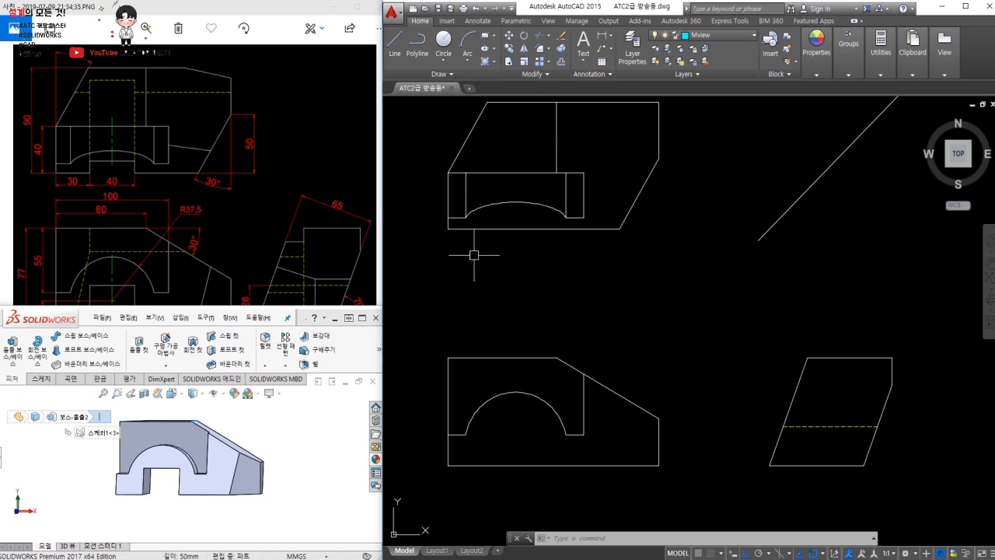
text(o)
key(Return)
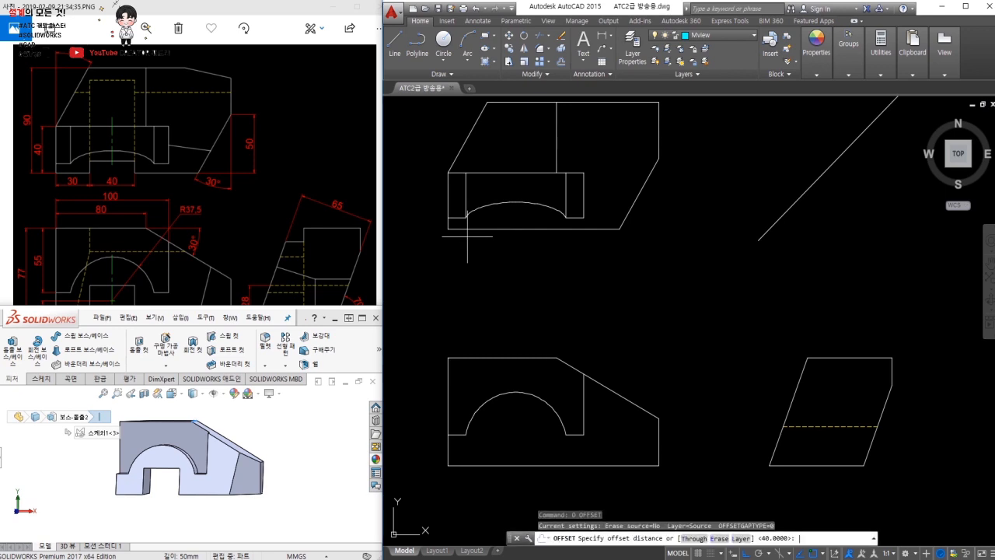
text(30)
key(Return)
click(447, 216)
click(519, 218)
key(Return)
Offset the notch's left line 40 mm to the right in the top view
key(Return)
text(40)
key(Return)
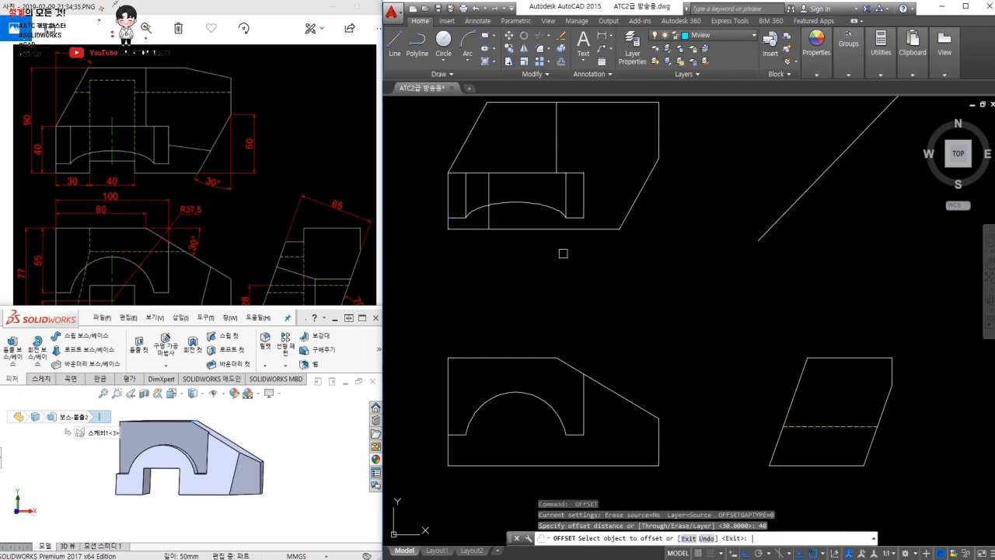
click(491, 216)
click(533, 224)
key(Return)
Trim the top view's bottom edge away between the two offset lines to open the notch
text(tr)
key(Return)
key(Return)
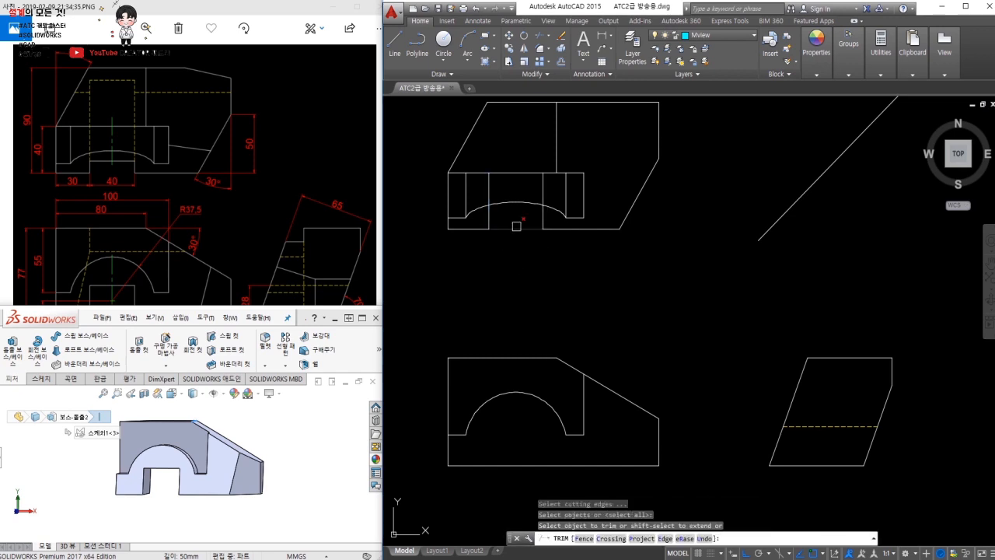
key(Escape)
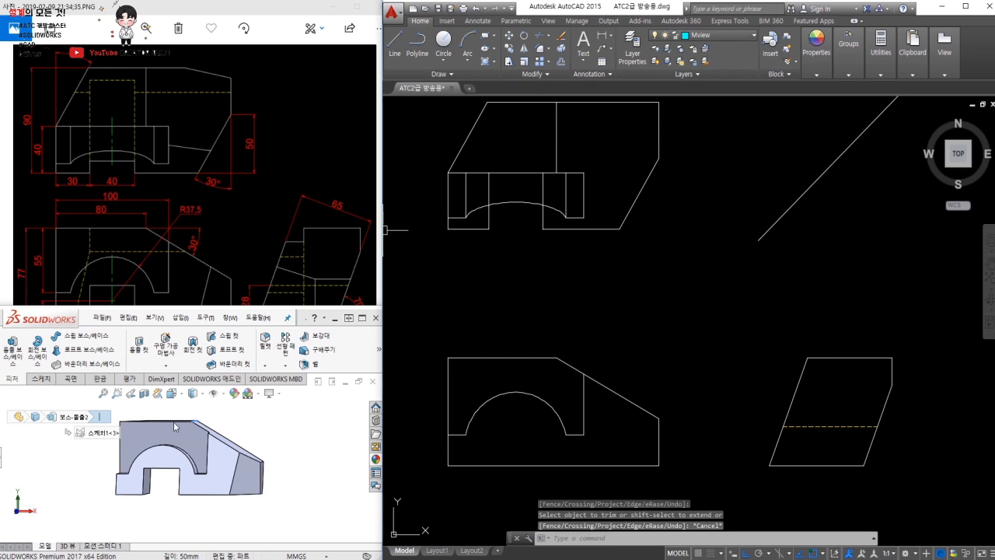
Examine the notch and outer faces of the SOLIDWORKS model from the top and from the side
middle_drag(197, 427, 191, 513)
key(ctrl+8)
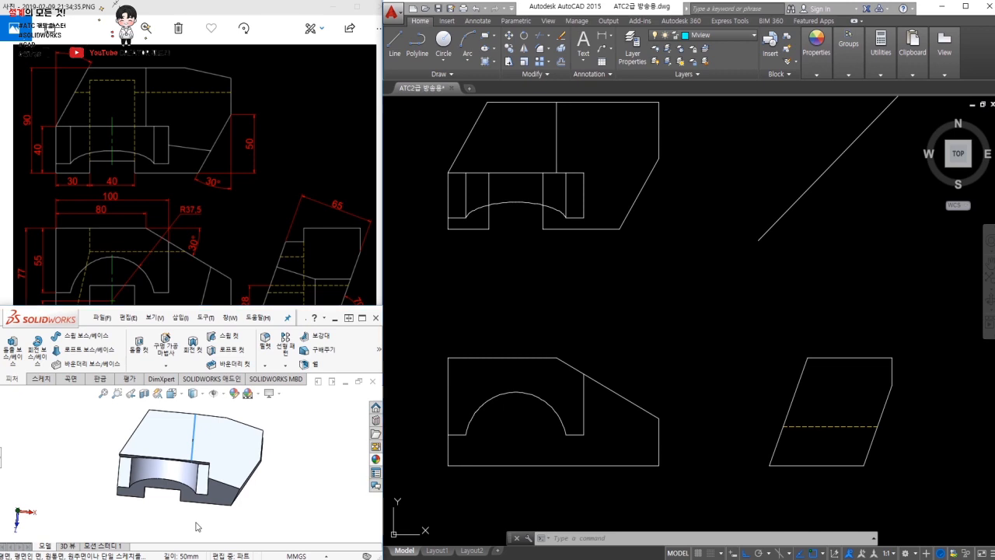
key(space)
click(162, 466)
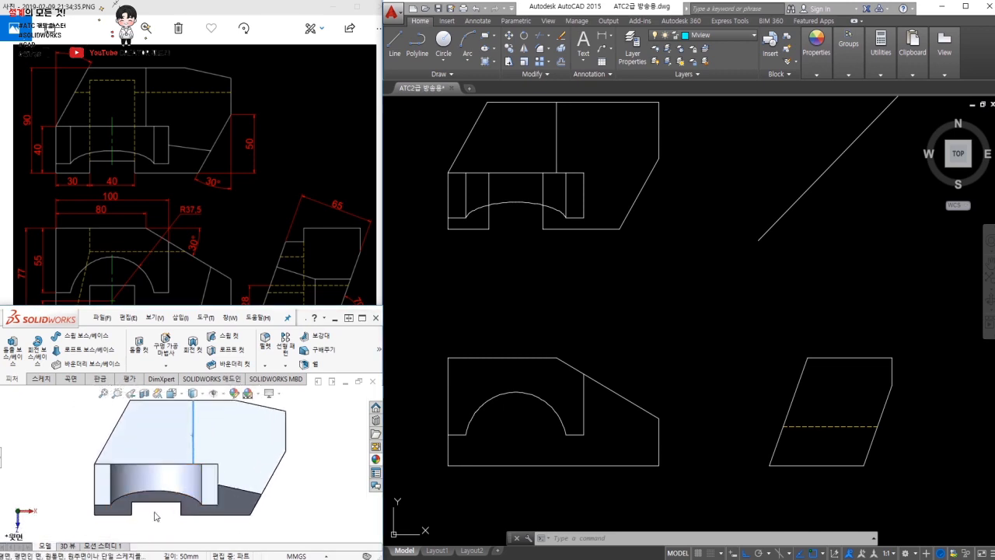
middle_drag(136, 503, 156, 477)
middle_drag(267, 497, 217, 505)
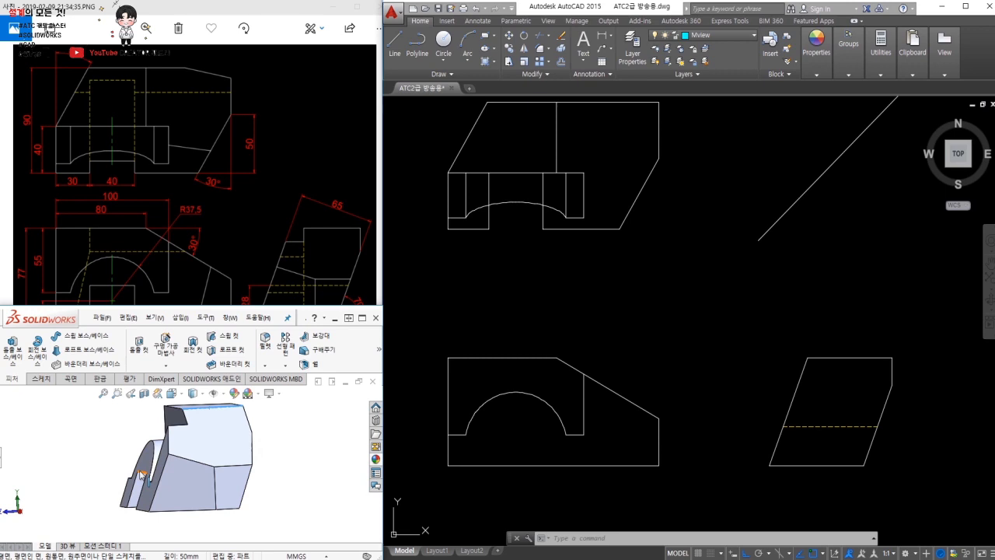
middle_drag(246, 436, 234, 426)
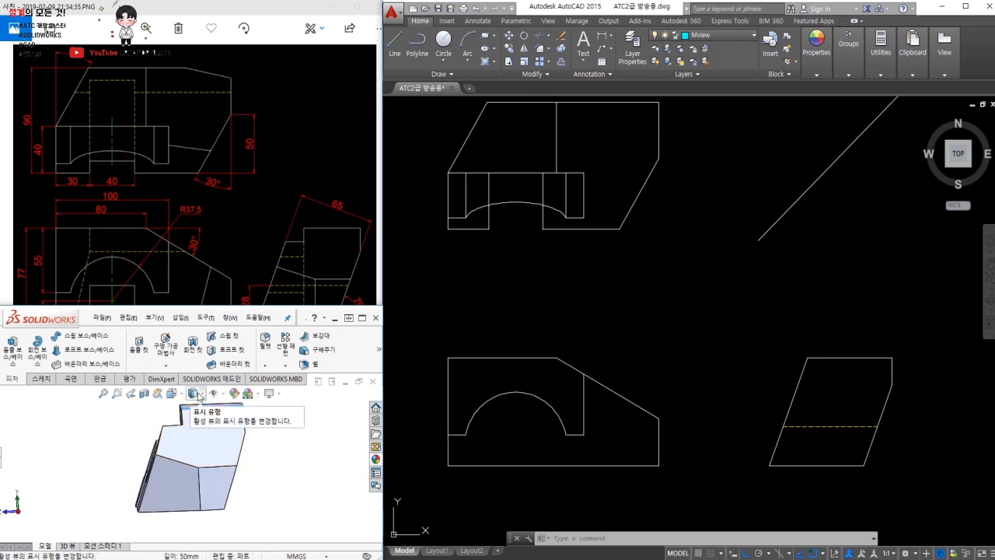
Display the SOLIDWORKS model with hidden lines visible, inspect the notch's top edge, and bring the full reference drawing to the front
click(198, 395)
click(196, 440)
middle_drag(272, 510, 202, 485)
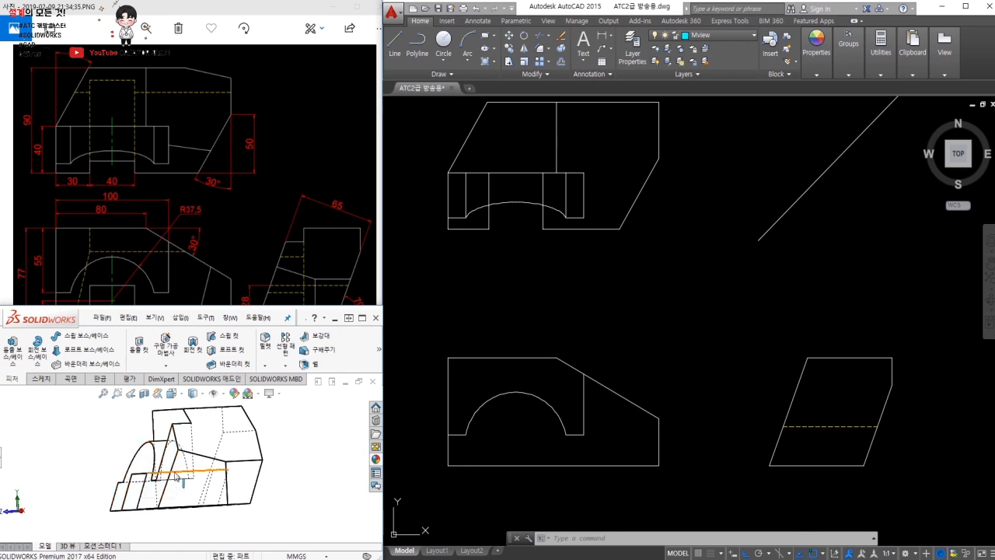
click(170, 476)
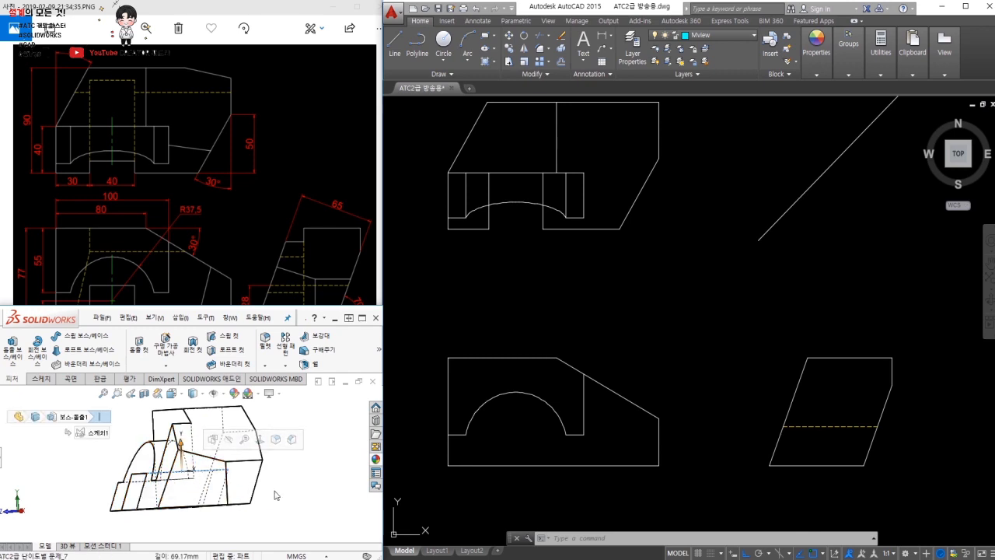
click(321, 478)
click(244, 199)
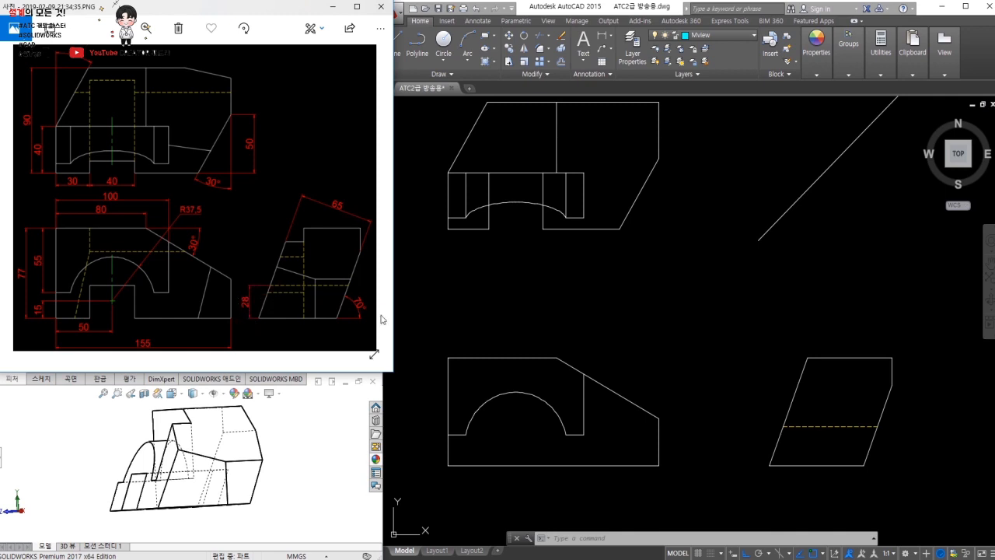
Draw a horizontal line from the side view's hidden line across the front view, and vertical lines down from the top view's notch corners
click(666, 363)
text(l)
key(Return)
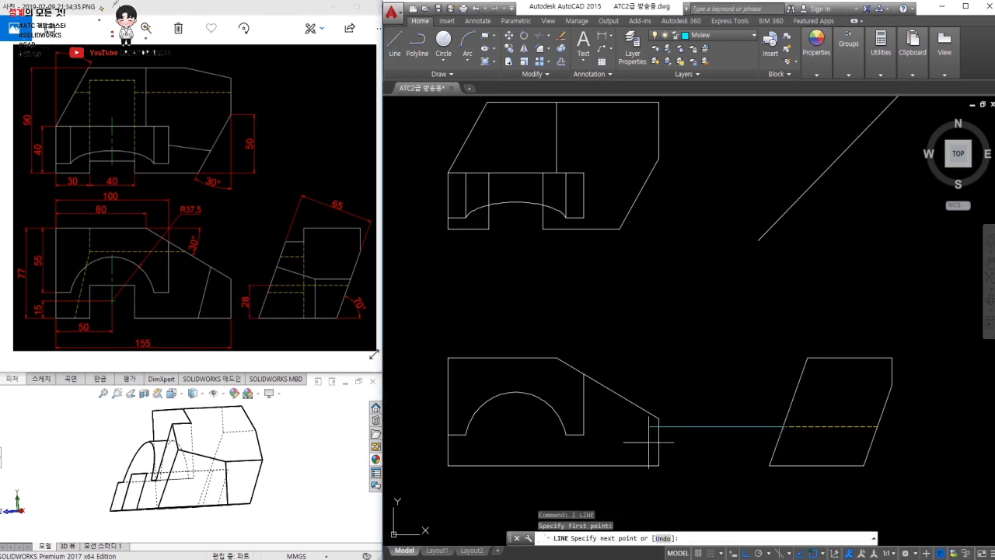
middle_drag(677, 396, 753, 383)
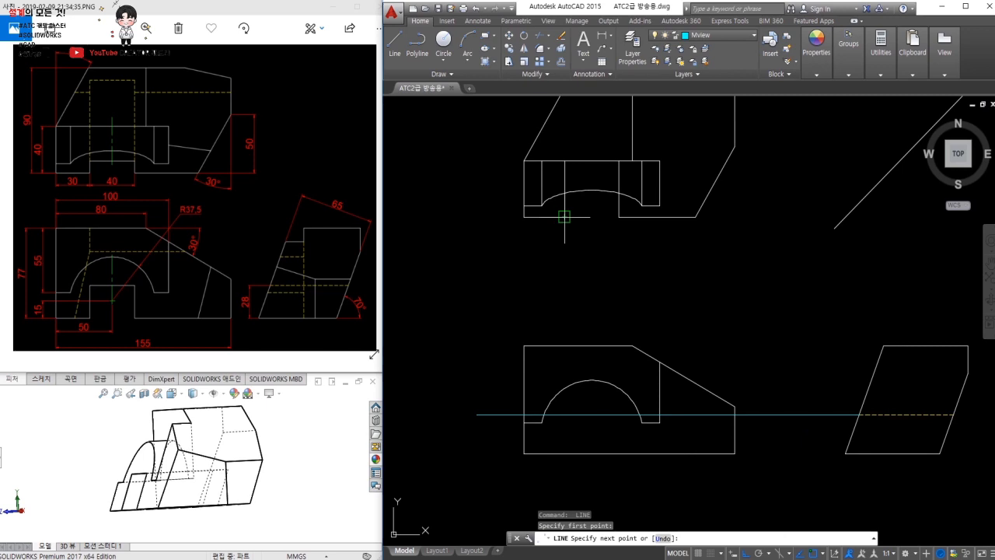
click(564, 479)
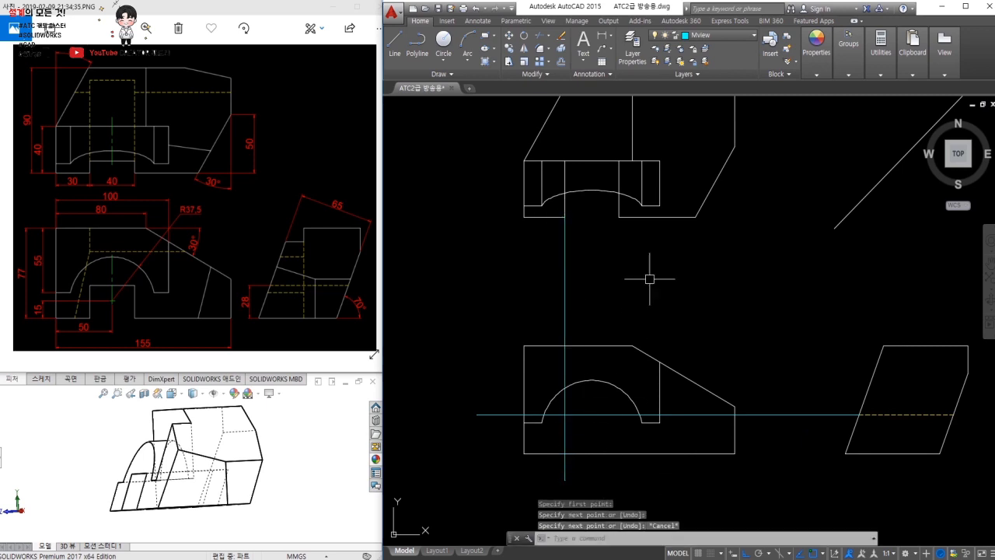
click(628, 495)
key(Escape)
Join the horizontal line with both vertical lines into sharp notch corners in the front view using zero-radius fillets
text(f)
key(space)
click(608, 417)
click(618, 426)
key(space)
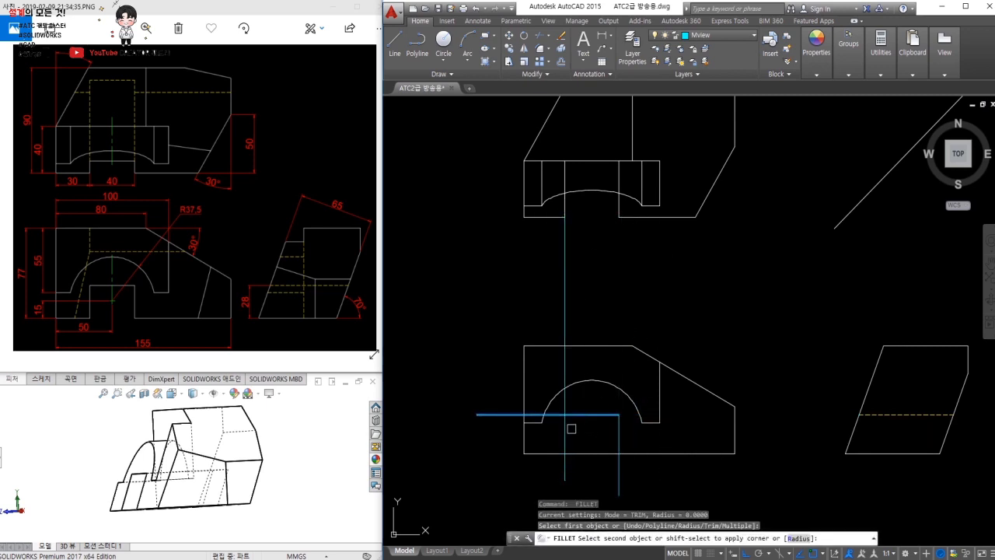
click(567, 423)
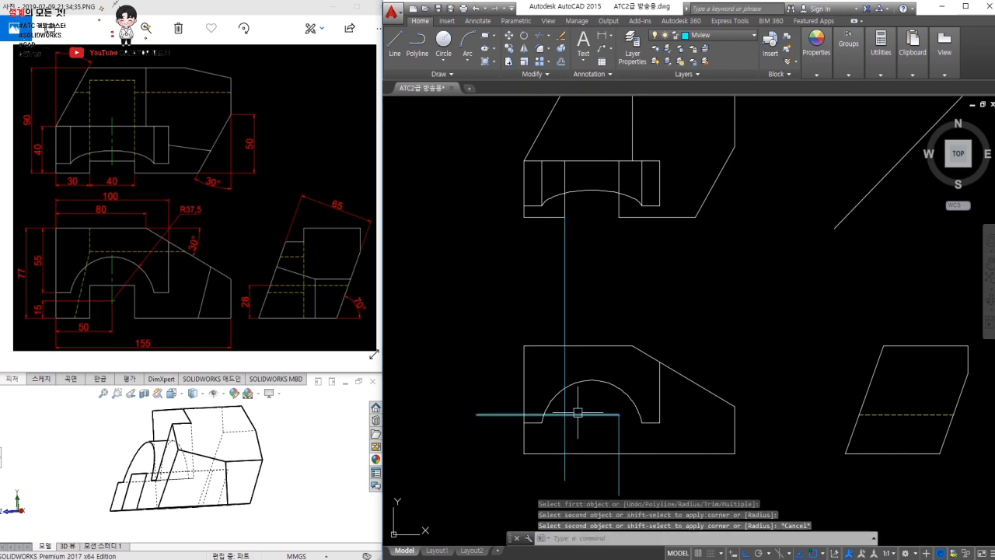
click(576, 414)
Trim the front view's bottom edge across the notch and the notch lines' excess below it
text(tr)
key(space)
key(space)
click(599, 457)
click(664, 472)
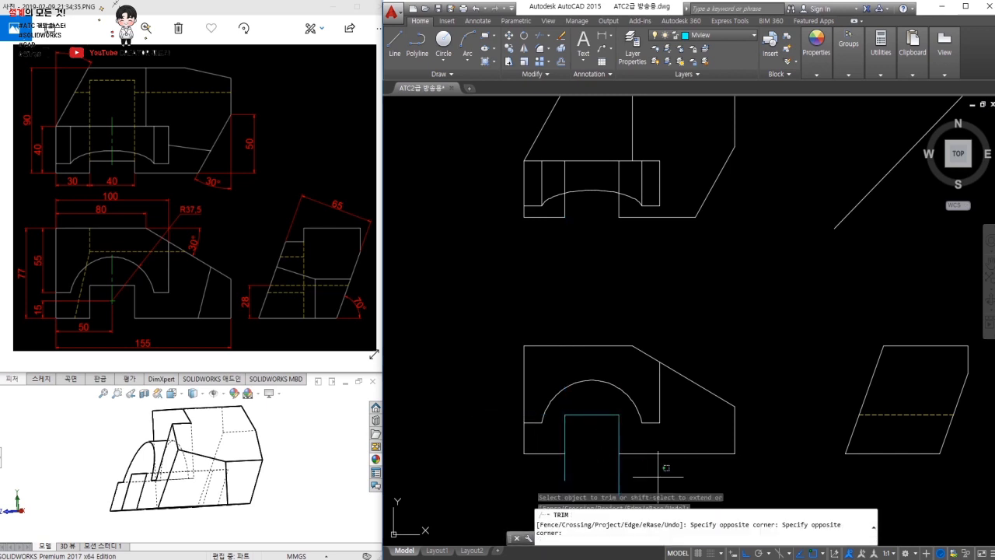
click(537, 464)
middle_drag(589, 453, 581, 389)
key(Escape)
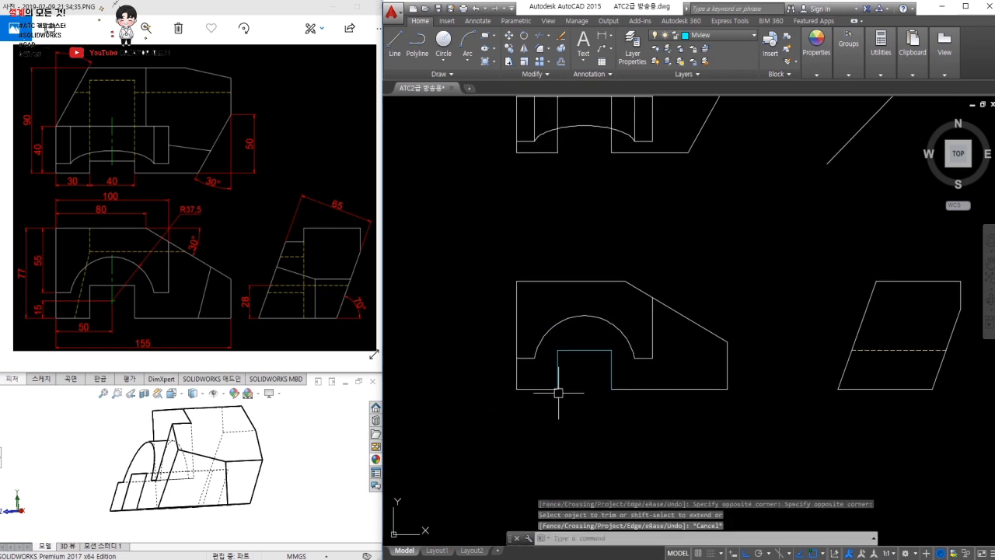
Match the front view's notch lines to the properties of its bottom edge
key(space)
click(641, 389)
click(640, 426)
click(543, 335)
key(Escape)
Project the left end of the side view's hidden line up to the diagonal and across the top view's notch
middle_drag(651, 337, 597, 401)
text(l)
key(space)
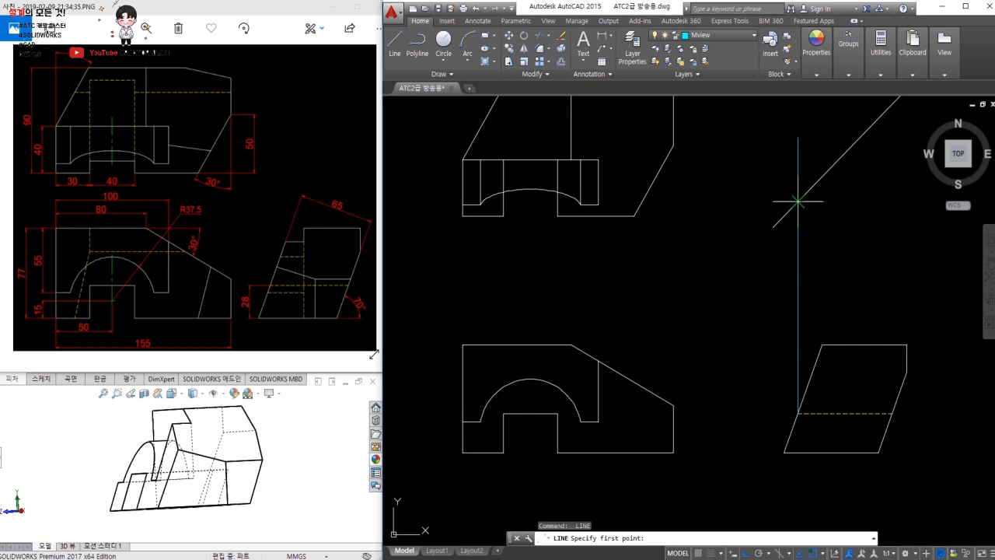
click(457, 246)
key(Escape)
Fillet the horizontal line with both vertical lines into sharp notch corners in the top view
scroll(511, 204, up, 3)
text(f)
key(space)
click(486, 219)
click(514, 198)
click(625, 214)
key(Escape)
Match the top view's notch lines to the properties of its bottom edge
text(m)
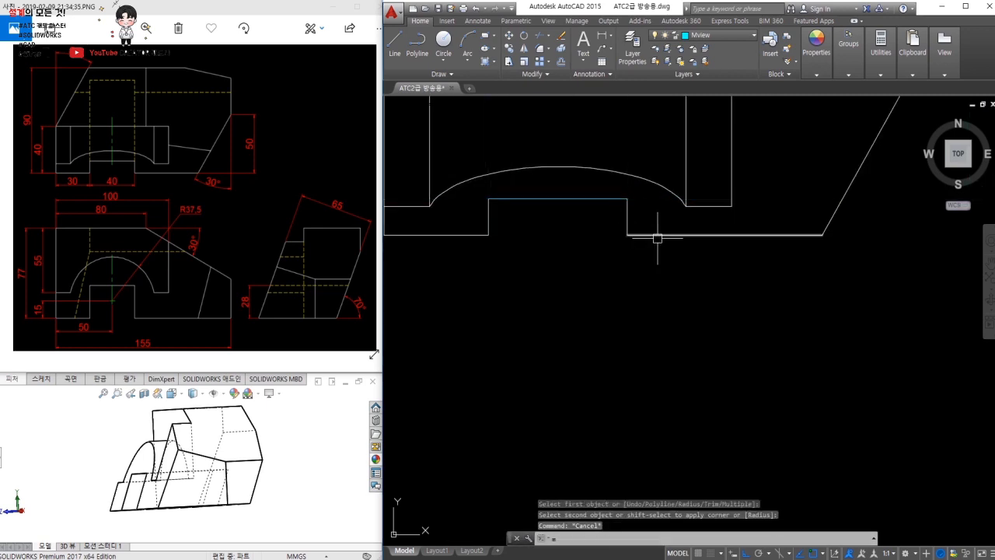
text(a)
key(space)
click(657, 237)
click(653, 277)
click(593, 194)
key(Escape)
scroll(592, 209, down, 2)
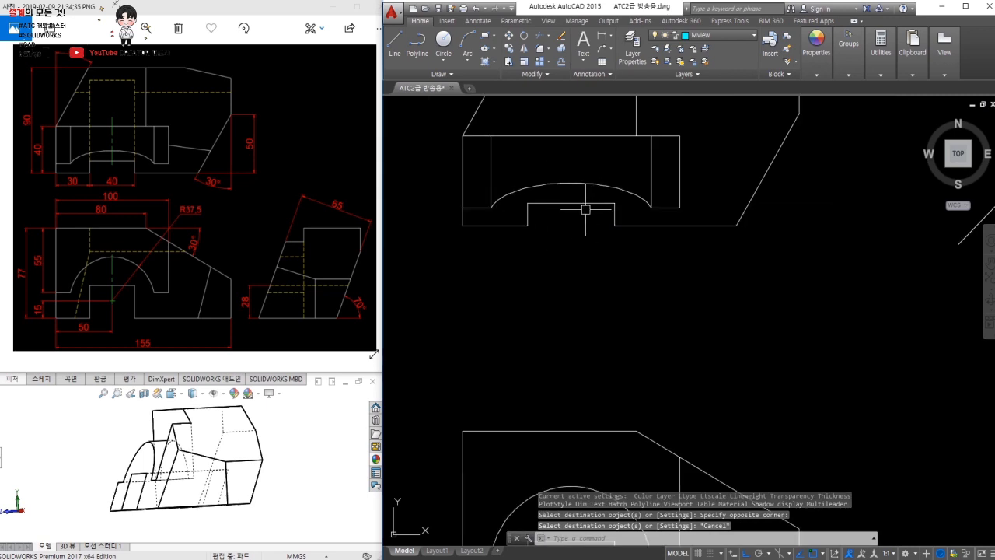
Erase the leftover vertical projection line between the diagonal and the side view
middle_drag(576, 197, 572, 361)
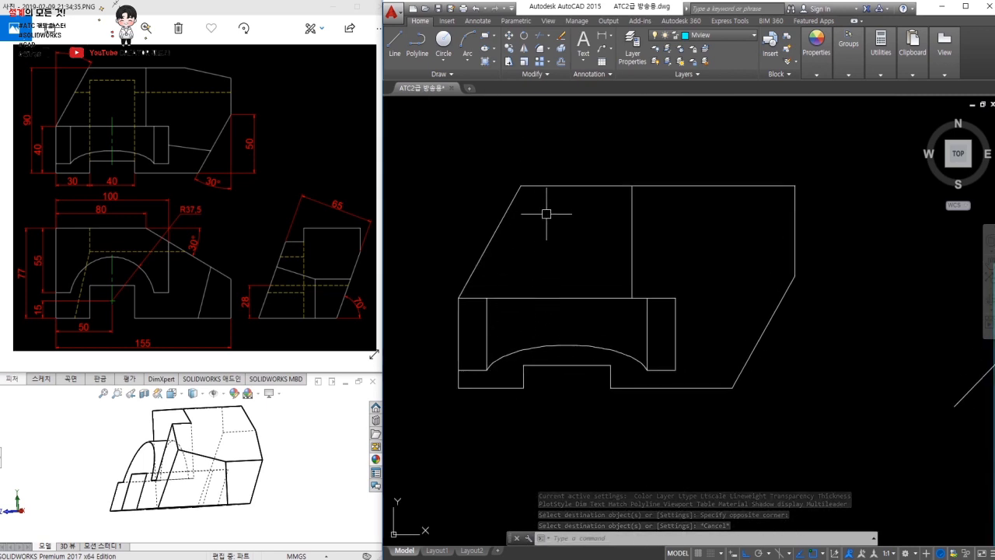
scroll(571, 248, down, 2)
click(806, 321)
click(722, 344)
text(e)
key(Return)
key(Return)
key(Escape)
Project the right end of the side view's hidden line through the diagonal across the top view, and extend the notch sides up with vertical lines
click(767, 445)
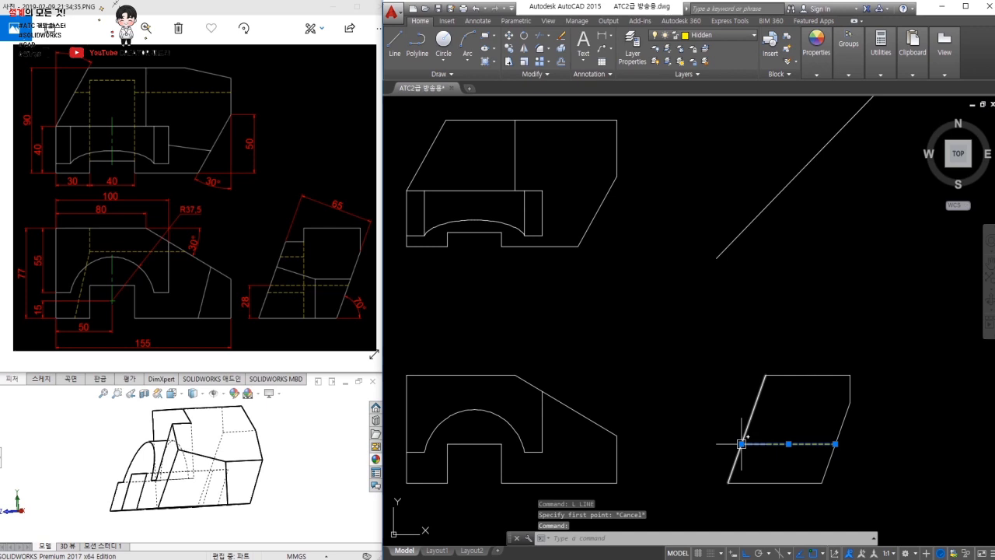
key(Return)
key(Escape)
key(Return)
click(835, 444)
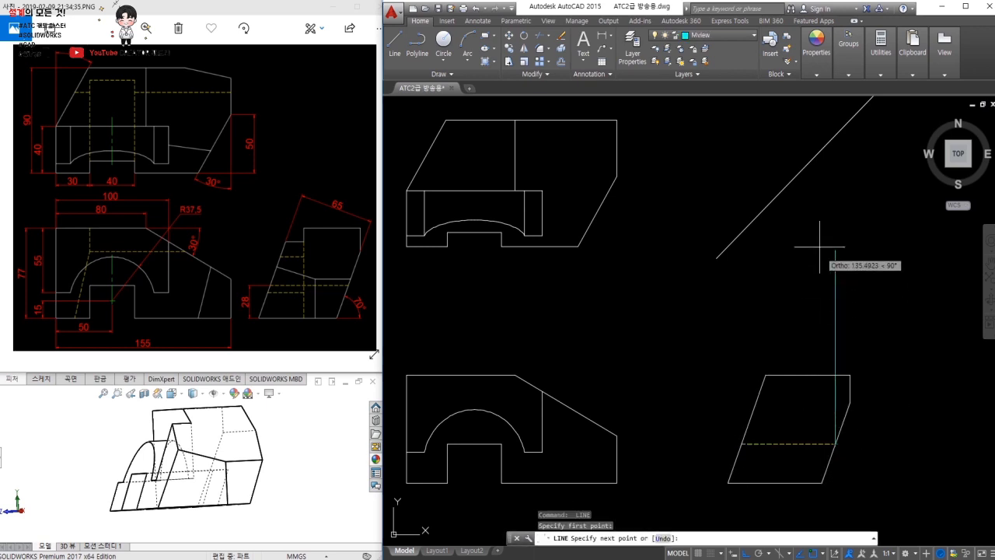
click(835, 135)
middle_drag(643, 147, 800, 173)
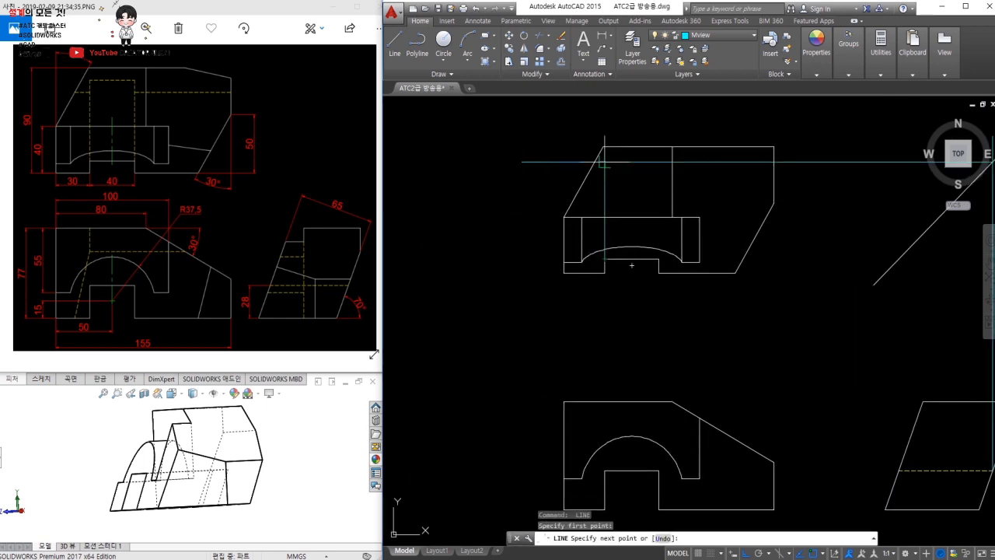
click(659, 162)
key(Escape)
Trim the horizontal projection line outside the two vertical notch lines in the top view
text(tr)
key(space)
click(658, 179)
click(606, 189)
key(space)
click(542, 176)
click(536, 153)
click(831, 273)
click(775, 147)
key(Escape)
Move the top view's two vertical notch lines and the horizontal line joining them to the Hidden layer
click(657, 190)
click(623, 162)
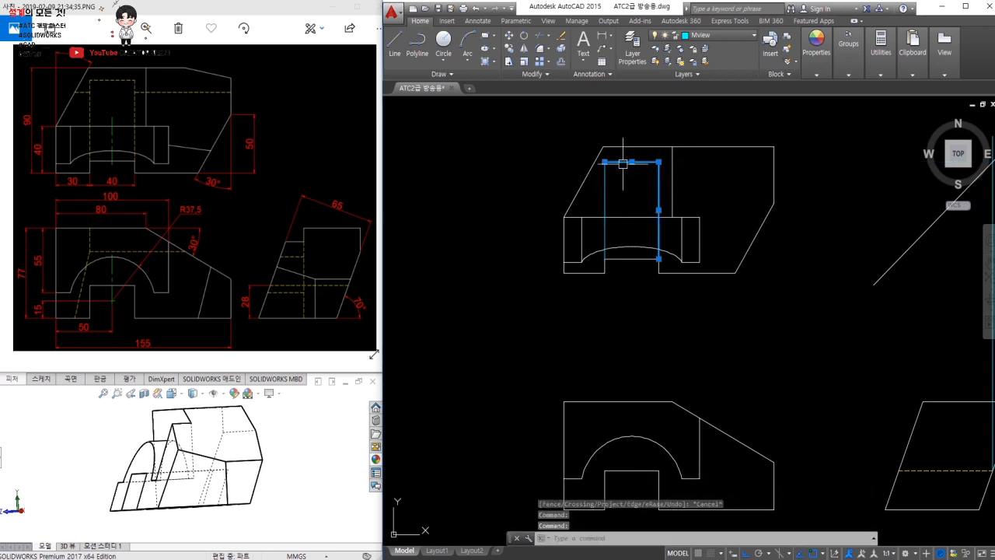
click(603, 184)
click(705, 35)
click(705, 113)
key(Escape)
Erase the leftover vertical projection line above the right end of the side view's hidden line
middle_drag(763, 382, 676, 363)
click(921, 344)
click(872, 339)
text(e)
key(space)
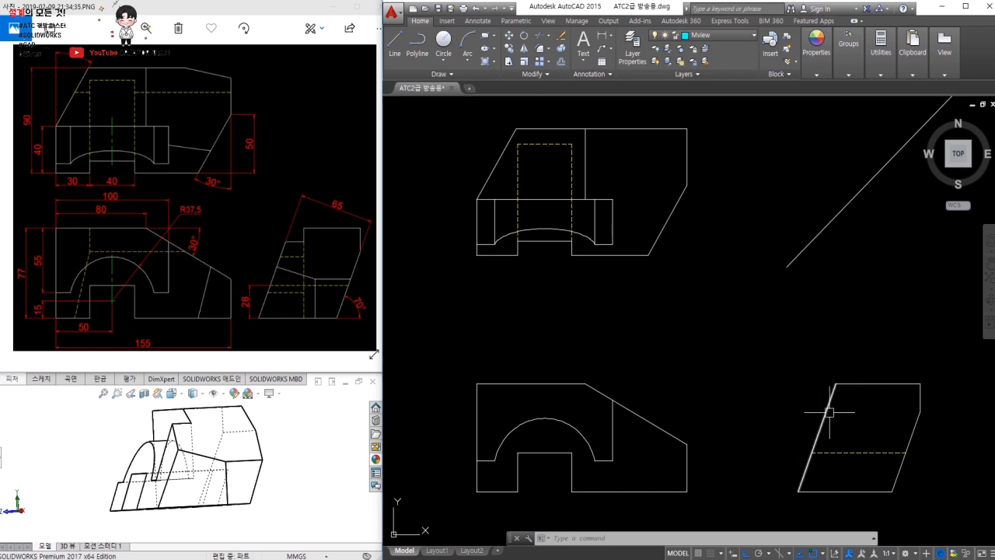
Switch to SolidWorks and examine the model's stepped upper edge from the right side and in an orbited view
click(292, 435)
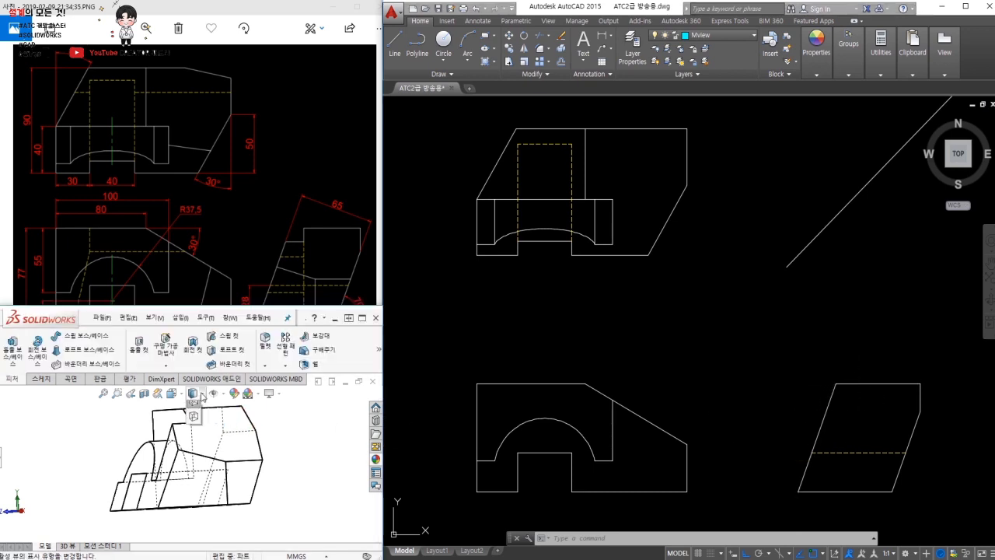
middle_drag(301, 439, 238, 438)
key(space)
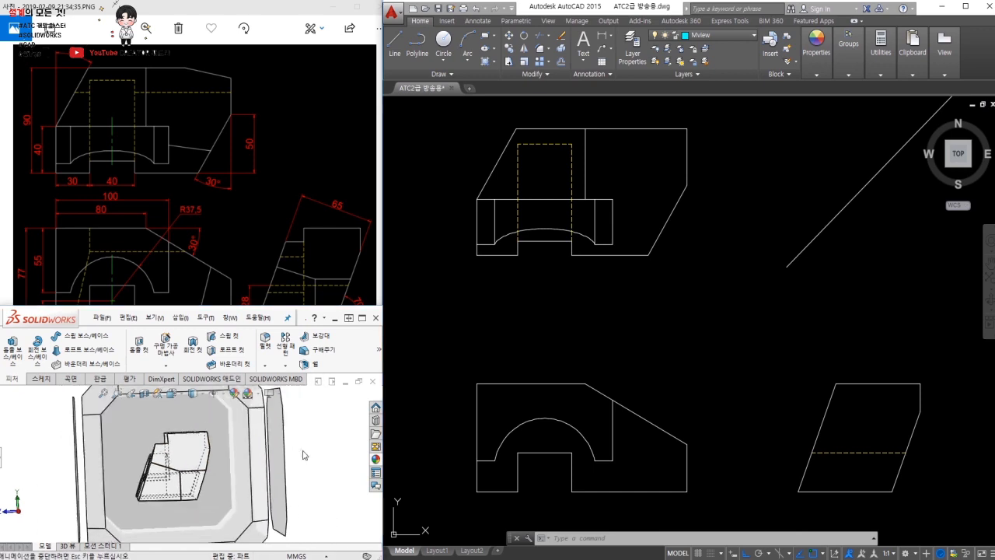
click(185, 423)
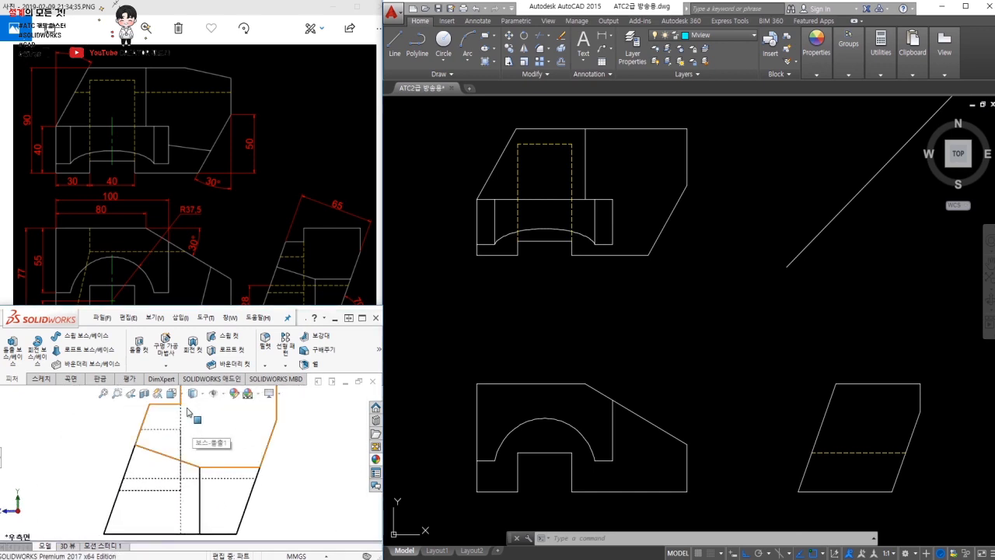
middle_drag(181, 408, 203, 425)
scroll(204, 425, down, 2)
scroll(193, 410, up, 2)
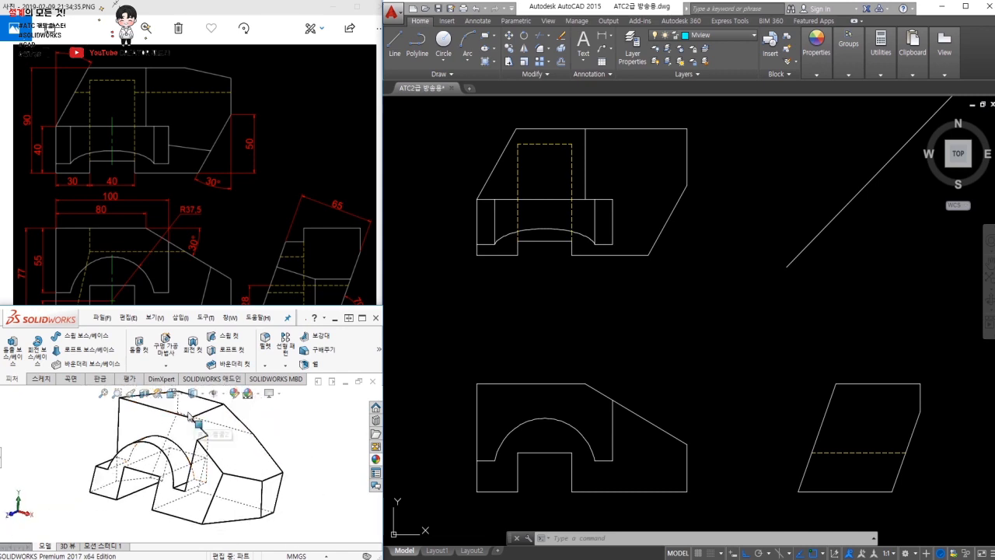
In AutoCAD, project the top view's arch block rear edge across to the diagonal and down into the side view
click(610, 277)
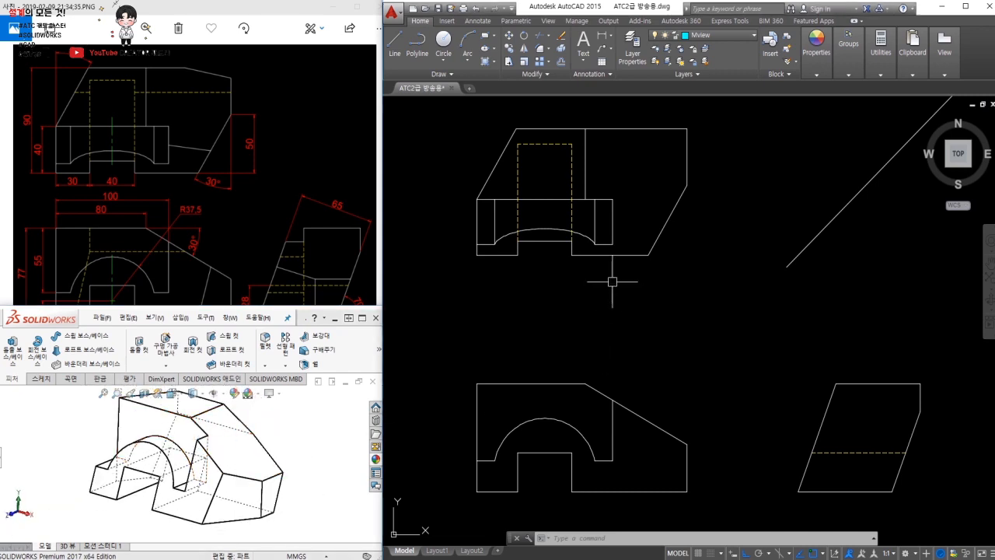
text(l)
key(Return)
click(612, 200)
click(908, 235)
key(Return)
key(Return)
click(853, 200)
click(863, 434)
key(Return)
Draw a horizontal line from the arch block's upper corner on the front view's sloped edge across the side view
key(Return)
click(613, 400)
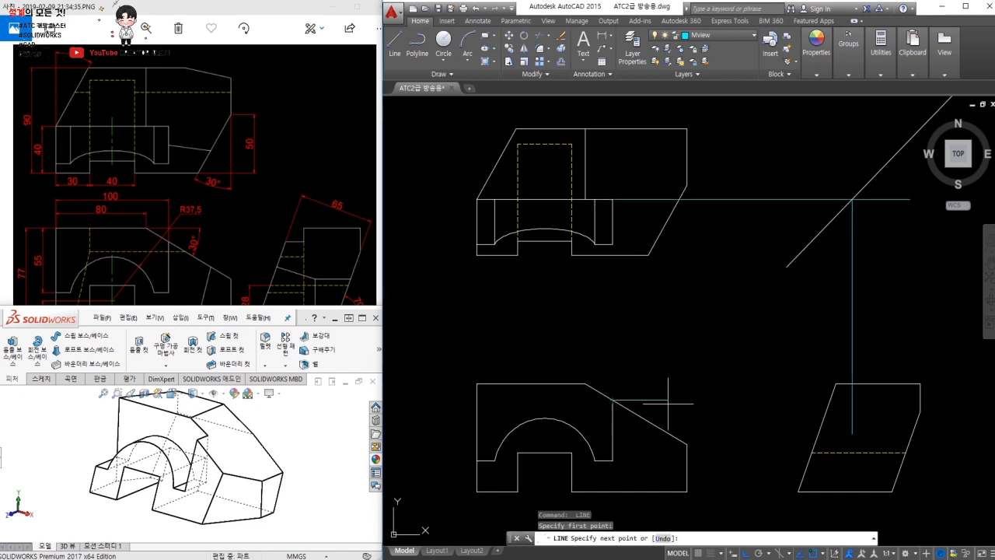
click(882, 402)
key(Escape)
Fillet the horizontal and vertical projection lines into a sharp step corner in the side view
text(f)
key(Return)
click(842, 400)
click(854, 375)
key(Escape)
Trim the side view's top and slanted edges outside the step, along with the step lines' excess
text(tr)
key(Return)
key(Return)
click(845, 373)
click(822, 391)
key(Escape)
text(tr)
key(Return)
click(844, 419)
click(813, 422)
click(873, 400)
click(882, 371)
key(Return)
click(894, 343)
click(762, 406)
key(Escape)
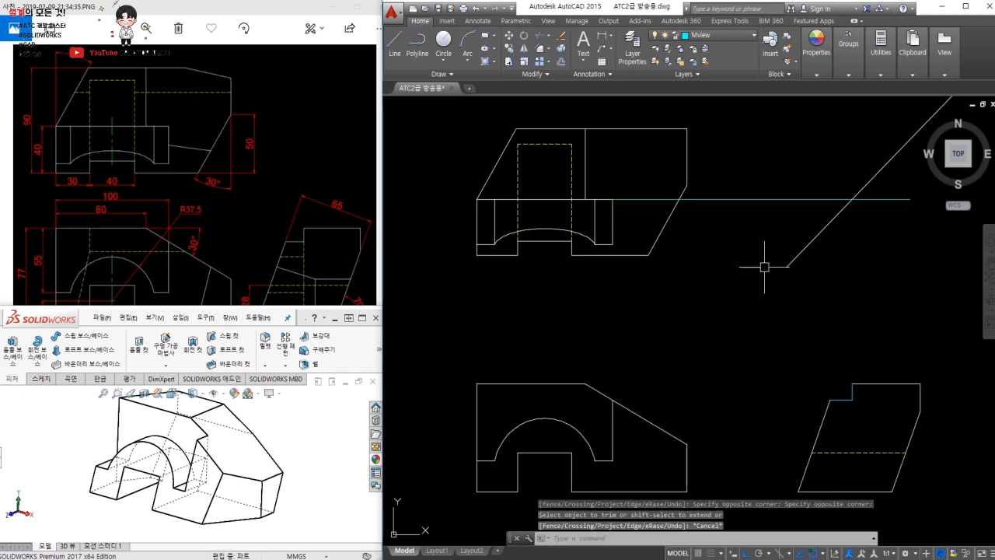
Erase the leftover horizontal projection line between the top view and the diagonal
click(766, 267)
click(718, 166)
text(e)
key(Return)
Match the side view's step lines to the properties of its top edge
text(ma)
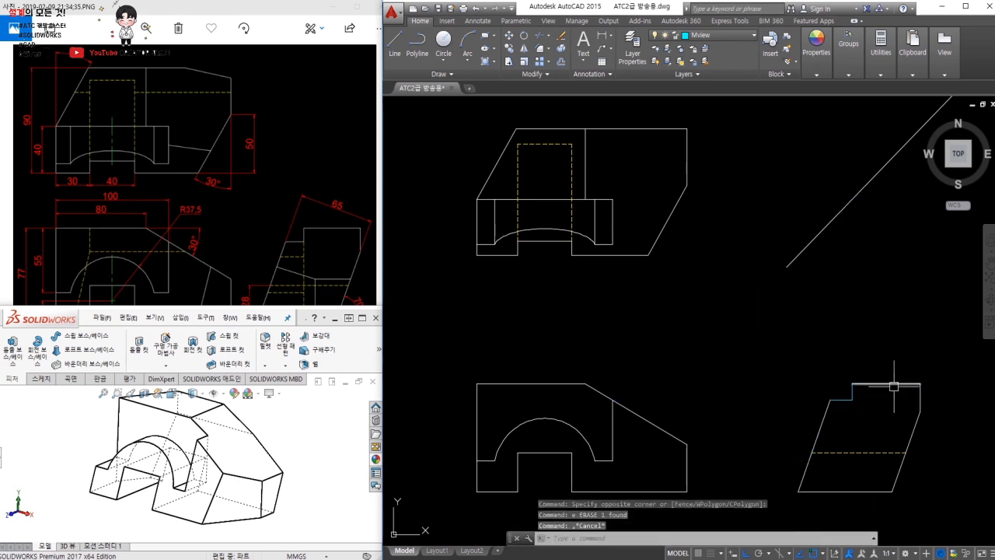
key(Return)
click(890, 384)
click(895, 347)
click(844, 401)
key(Escape)
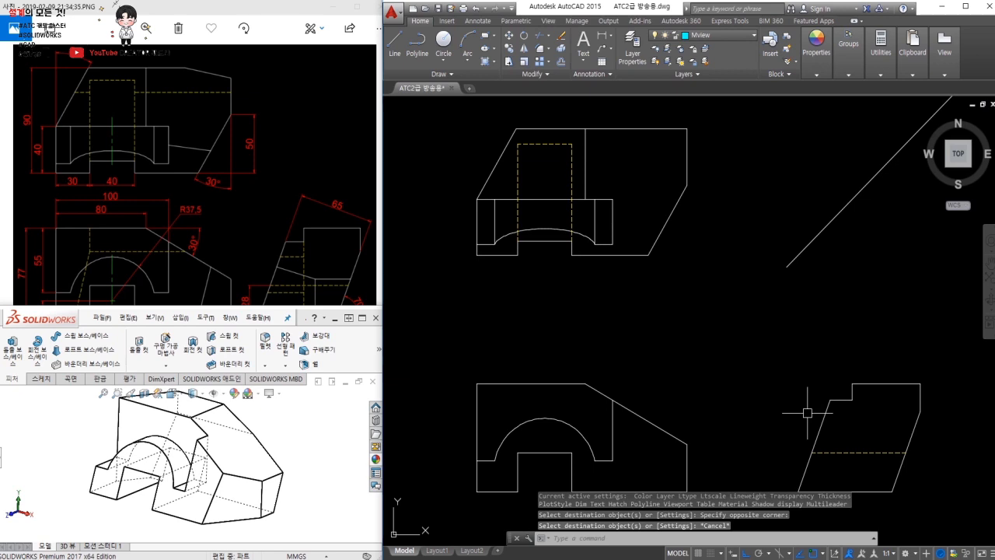
Check the reference picture, draw a vertical line down from the side view's step corner, and trim it at the bottom edge
click(255, 186)
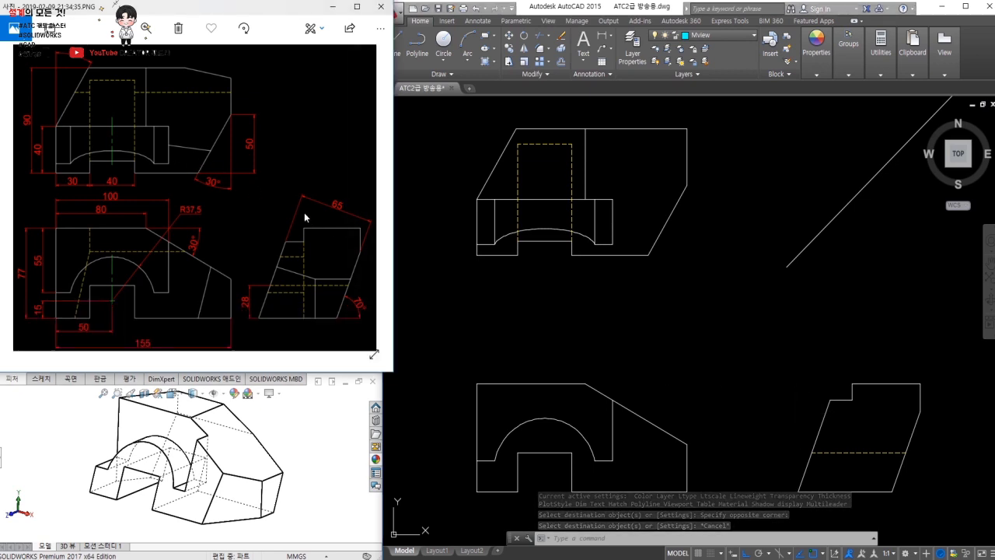
click(728, 360)
middle_drag(728, 360, 649, 289)
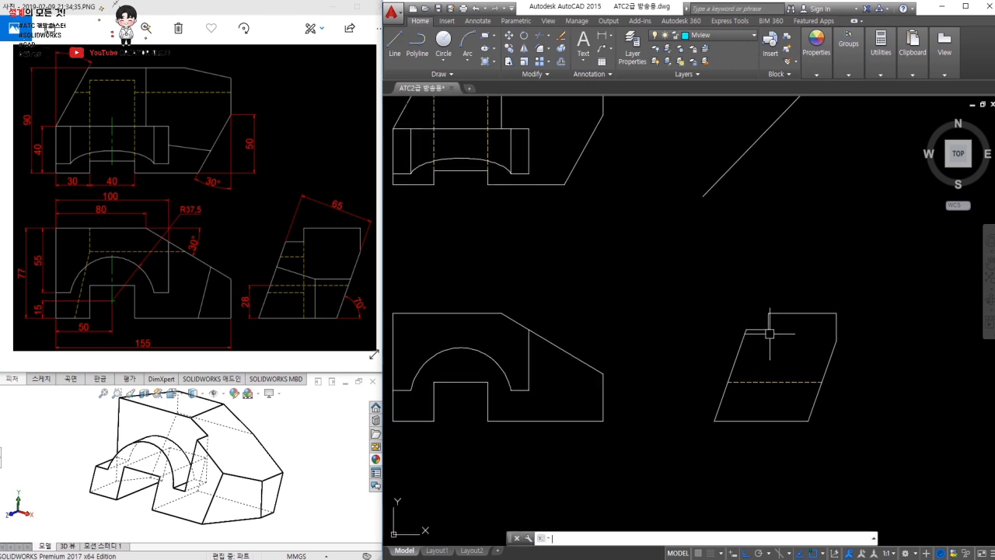
text(l)
click(768, 330)
click(772, 460)
key(Escape)
text(tr)
key(space)
click(768, 447)
key(Escape)
Match the side view's new vertical line to the properties of its horizontal hidden line
text(ma)
click(788, 383)
click(780, 395)
click(754, 405)
key(Escape)
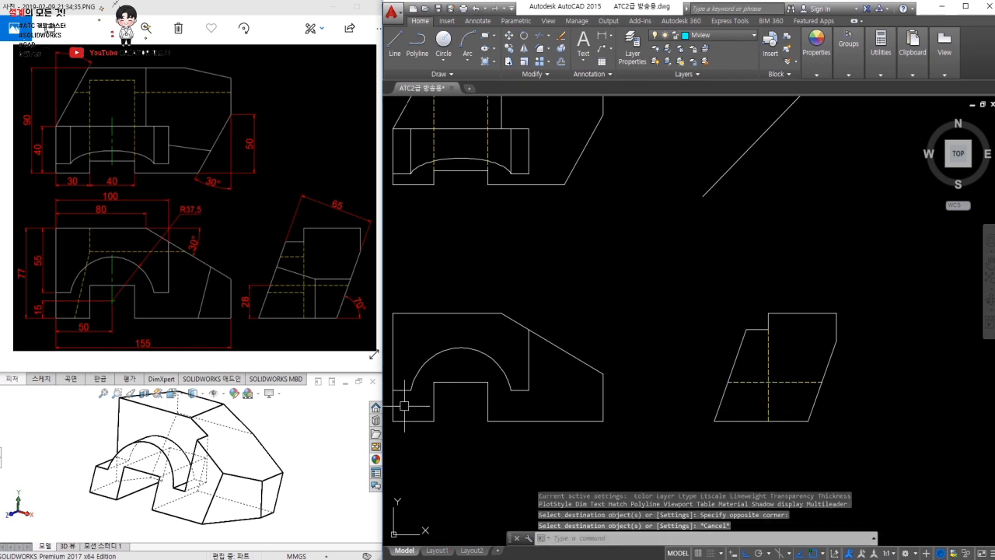
After orbiting the SolidWorks model, draw an AutoCAD line from the front view's arch leg to the side view's vertical hidden line and trim it at the slanted edge
mouse_move(316, 442)
middle_down()
mouse_move(304, 443)
mouse_move(303, 432)
middle_up()
click(560, 420)
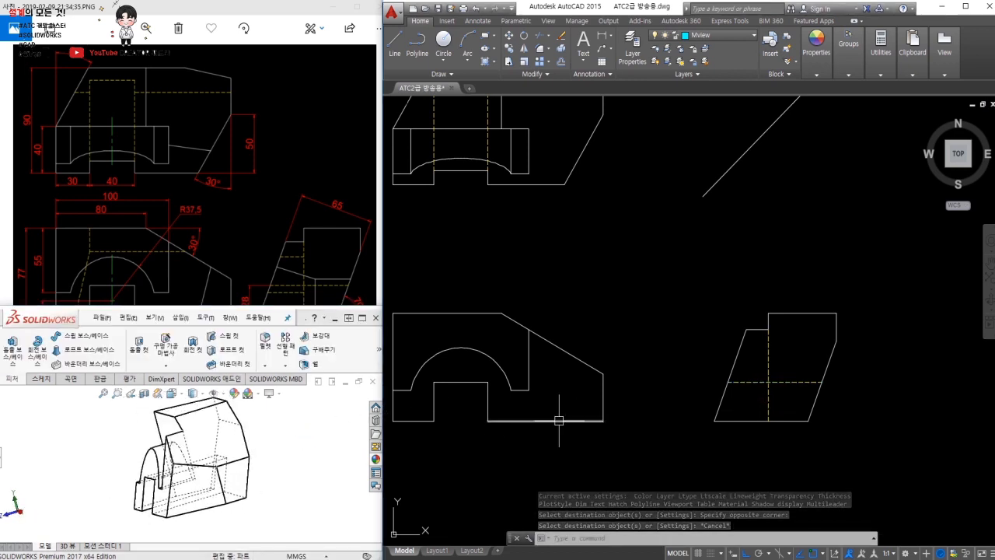
text(l)
key(Return)
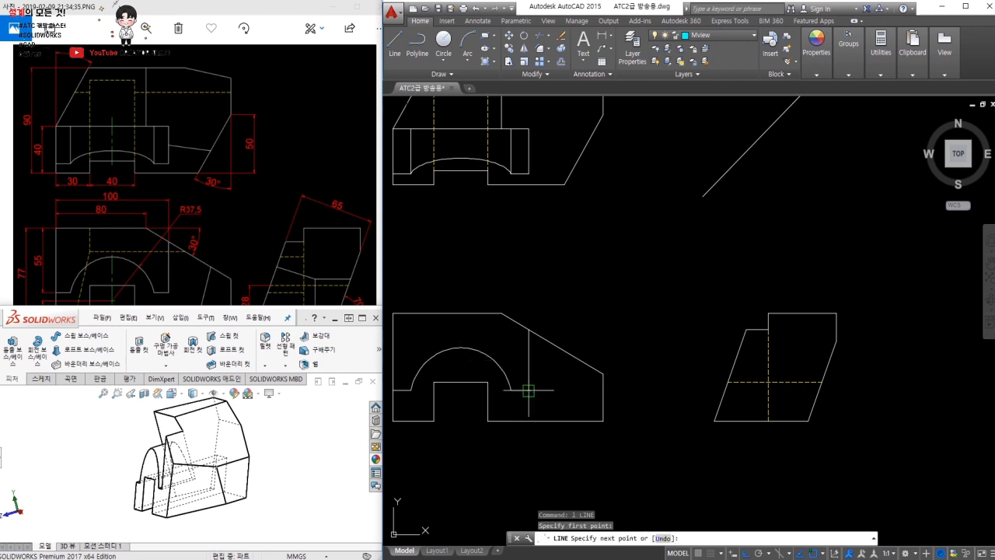
click(768, 391)
key(Return)
text(tr)
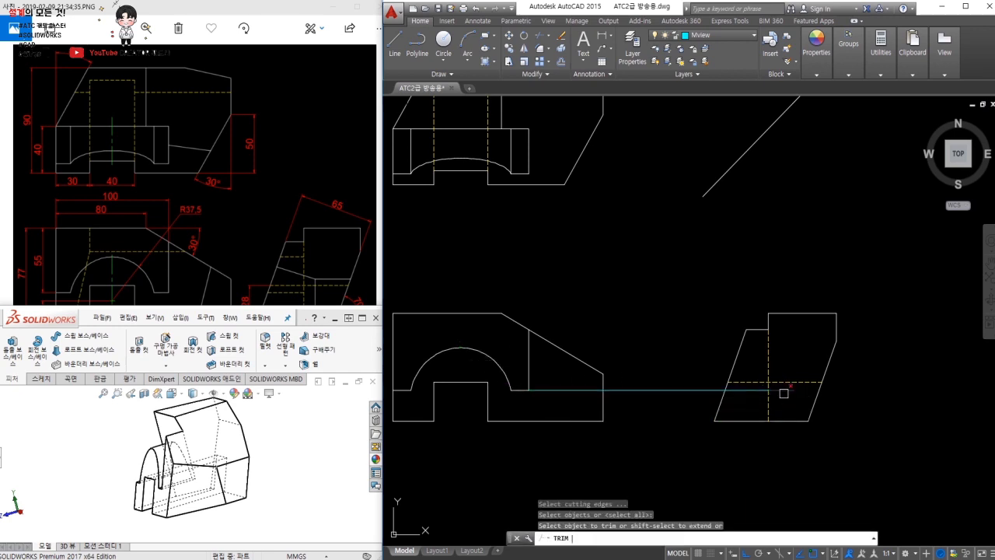
key(Return)
click(695, 390)
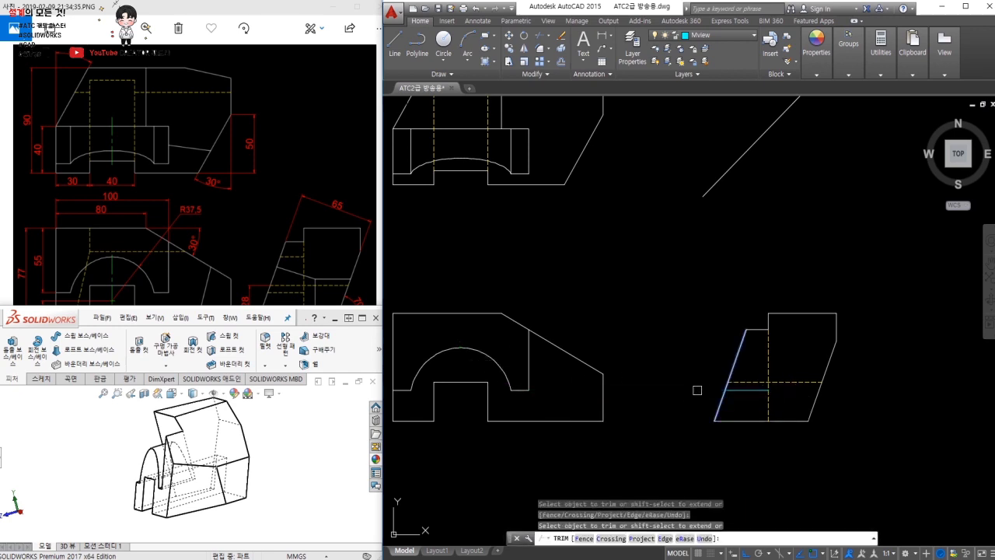
key(Escape)
Match the side view's arch leg line to the properties of the vertical hidden line
click(288, 242)
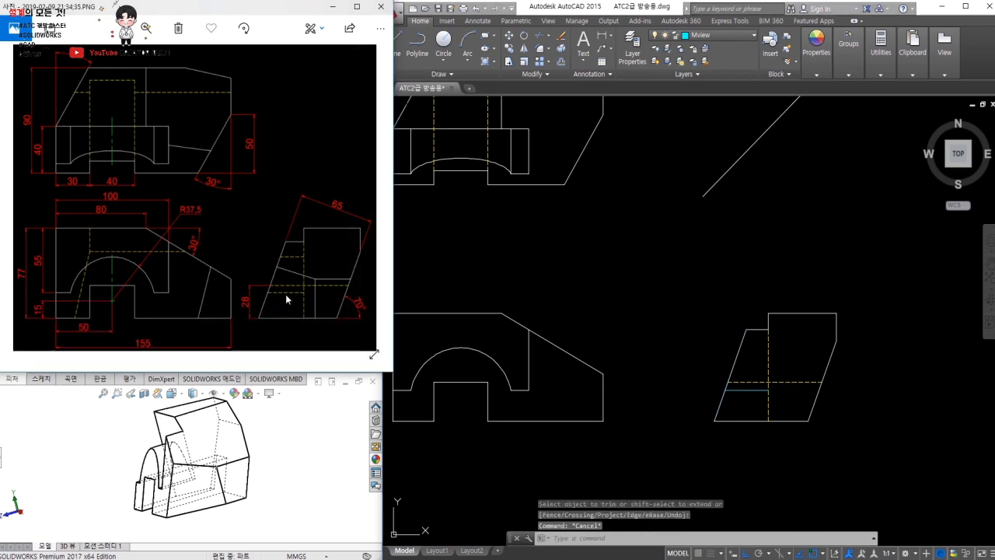
click(763, 399)
text(ma)
key(Return)
click(769, 408)
click(786, 403)
click(760, 376)
key(Escape)
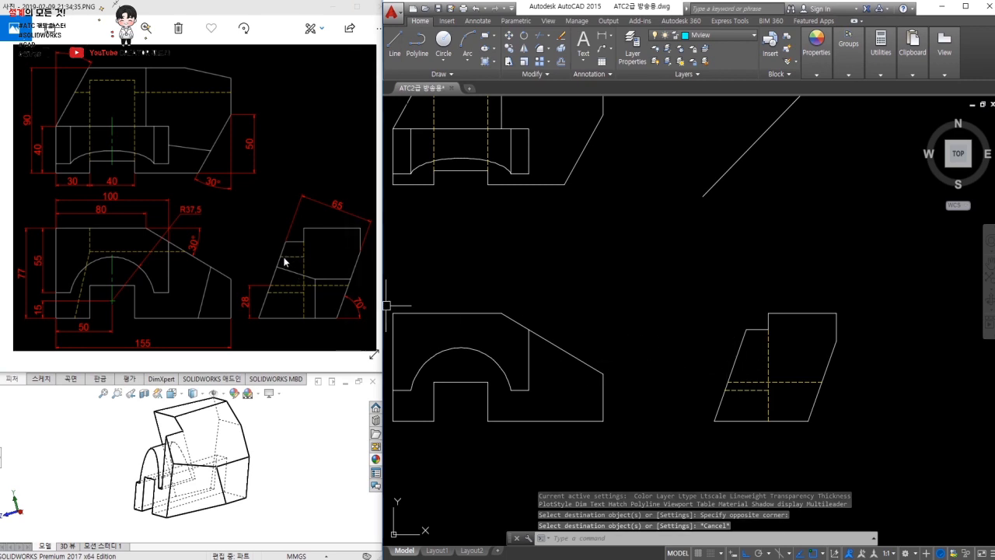
Switch to SolidWorks and examine the arch and the slanted face from the right side and in an orbited view
click(466, 459)
click(302, 470)
key(space)
click(171, 463)
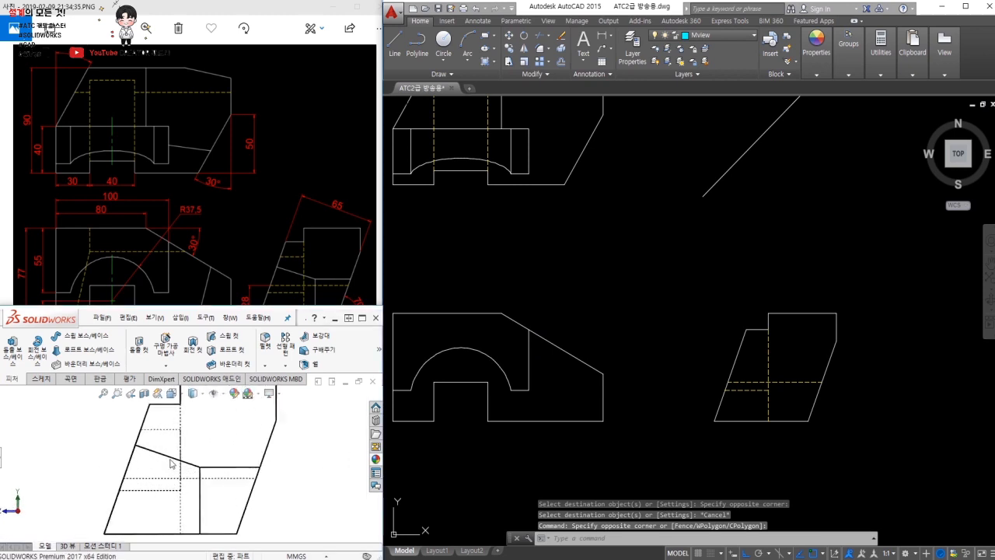
middle_drag(158, 433, 137, 424)
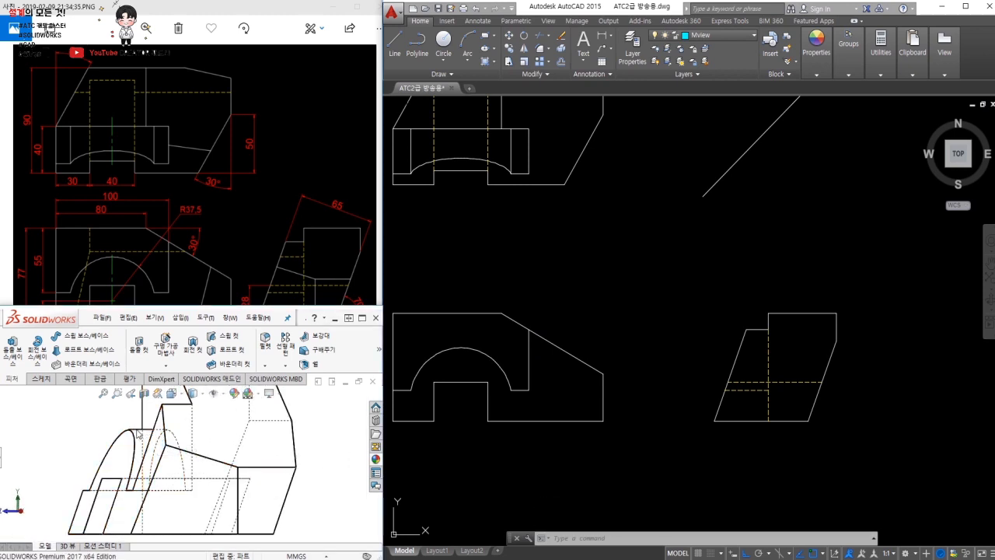
Draw a horizontal line from the top of the front view's arch across the side view
key(Return)
click(460, 347)
click(802, 348)
key(Escape)
Trim the arch-top line to the stretch between the side view's slanted edge and its vertical hidden line
text(r)
click(792, 348)
key(space)
click(751, 366)
click(706, 356)
text(tr)
click(707, 347)
key(space)
key(Escape)
Match the side view's arch-top line to the properties of the vertical hidden line
text(ma)
click(768, 368)
click(785, 377)
click(747, 342)
key(Escape)
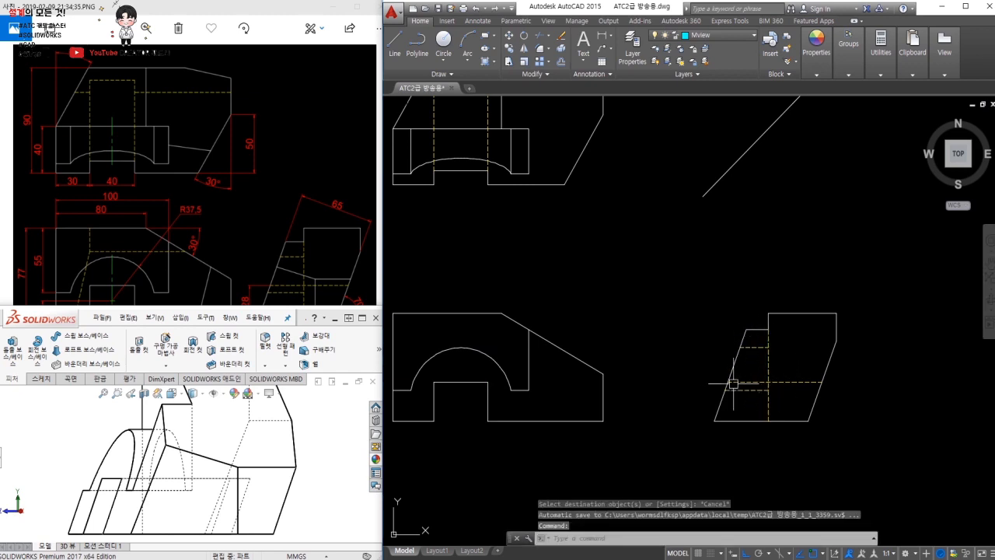
Consult the reference drawing, then switch to SolidWorks and examine the model's hidden edges from the top and in orbited views
click(222, 192)
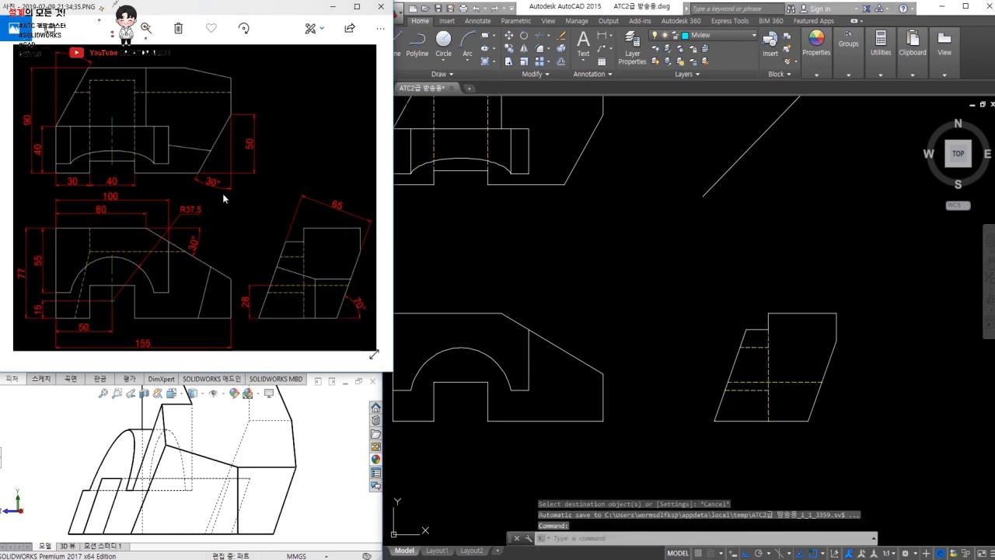
mouse_move(540, 207)
middle_down()
mouse_move(600, 327)
mouse_move(650, 360)
middle_up()
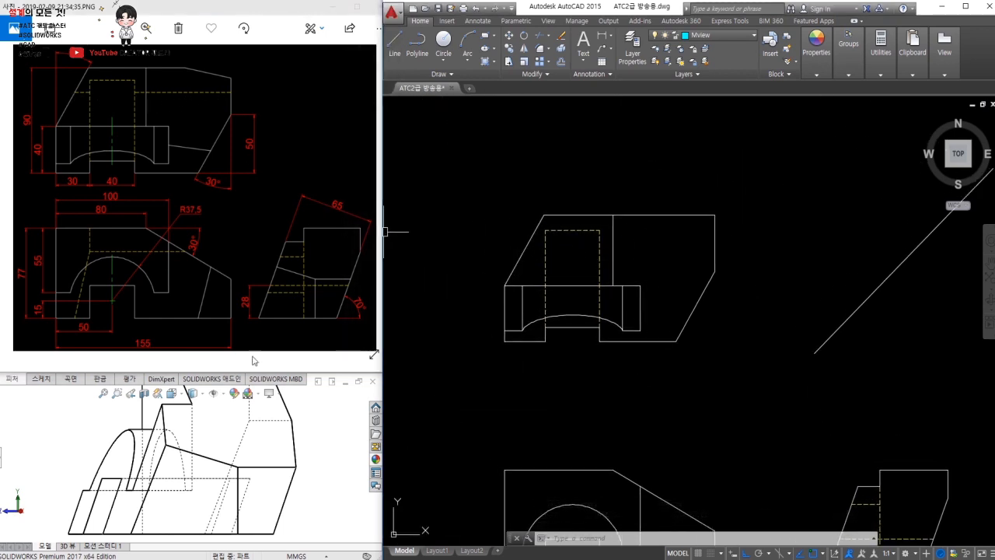
click(336, 442)
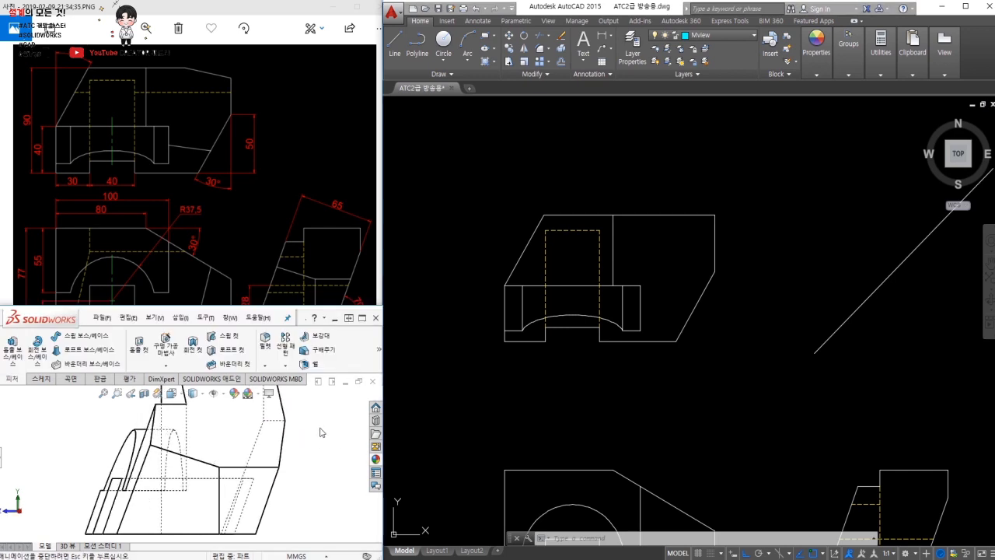
key(ctrl+1)
key(ctrl+7)
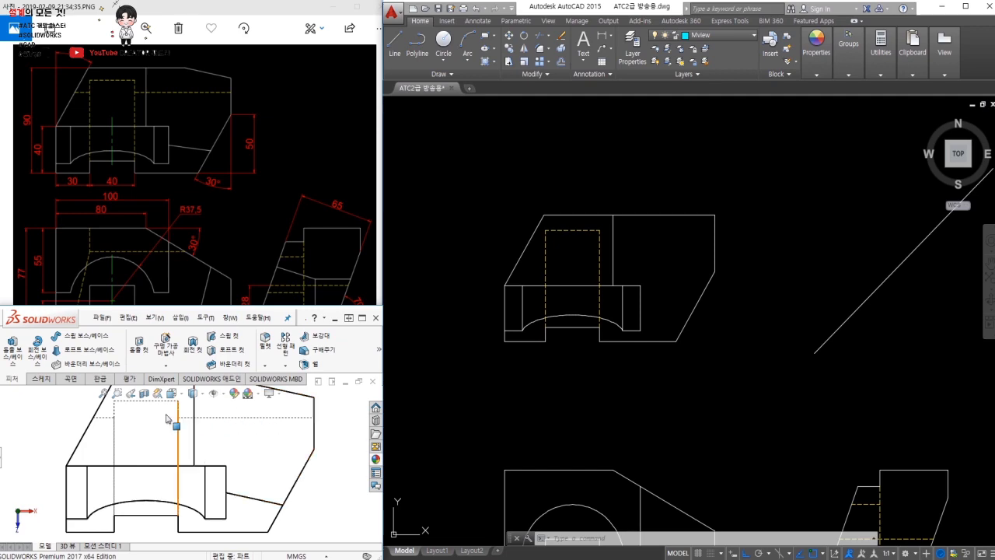
scroll(126, 450, up, 1)
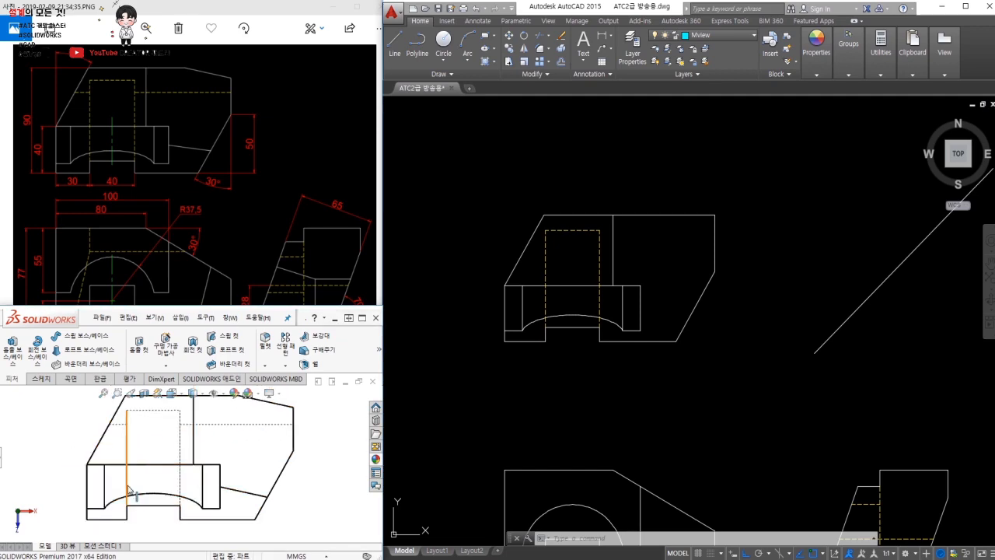
middle_drag(143, 475, 187, 465)
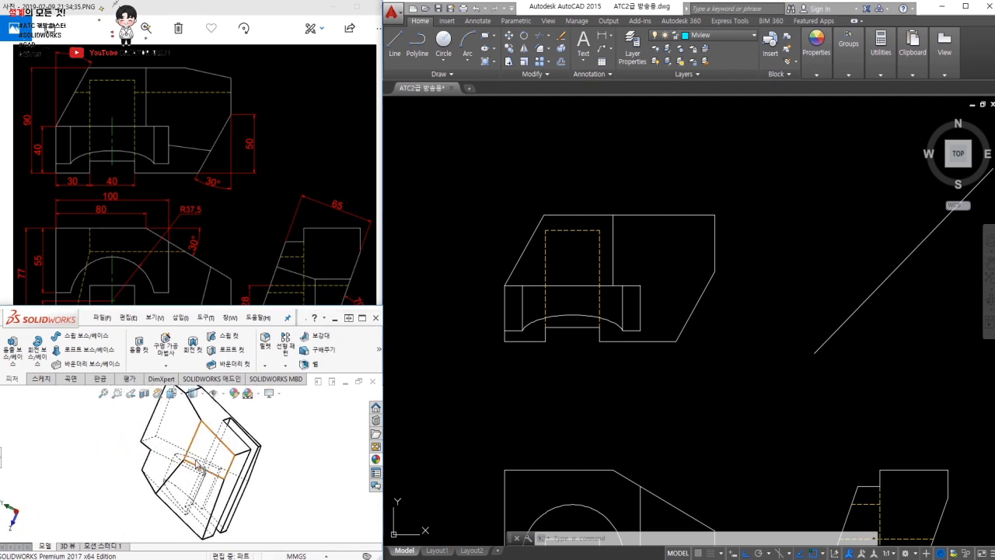
middle_drag(287, 444, 316, 481)
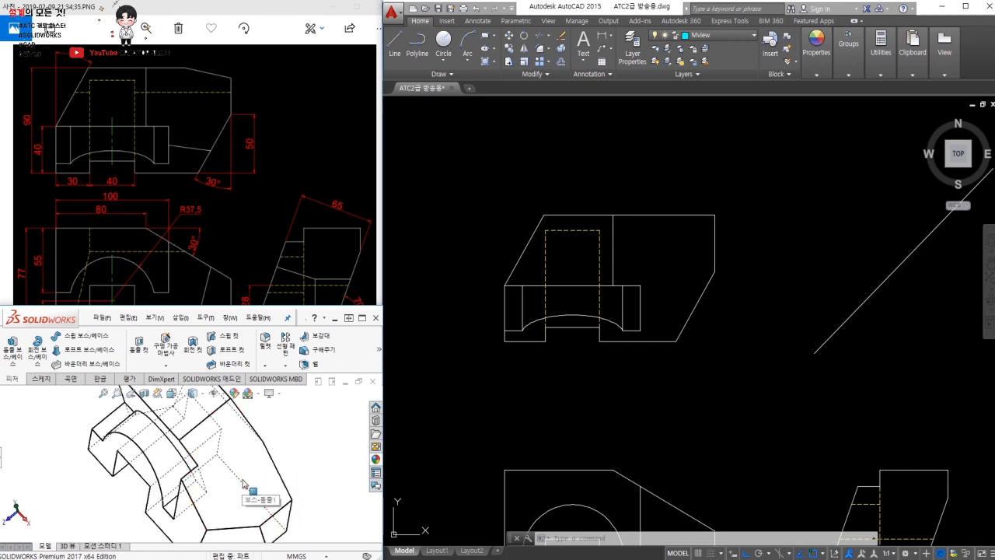
In AutoCAD, project the side view's lower-right corner up to the diagonal line and draw a horizontal line from there across the top view
mouse_move(733, 400)
middle_down()
mouse_move(726, 339)
mouse_move(675, 304)
middle_up()
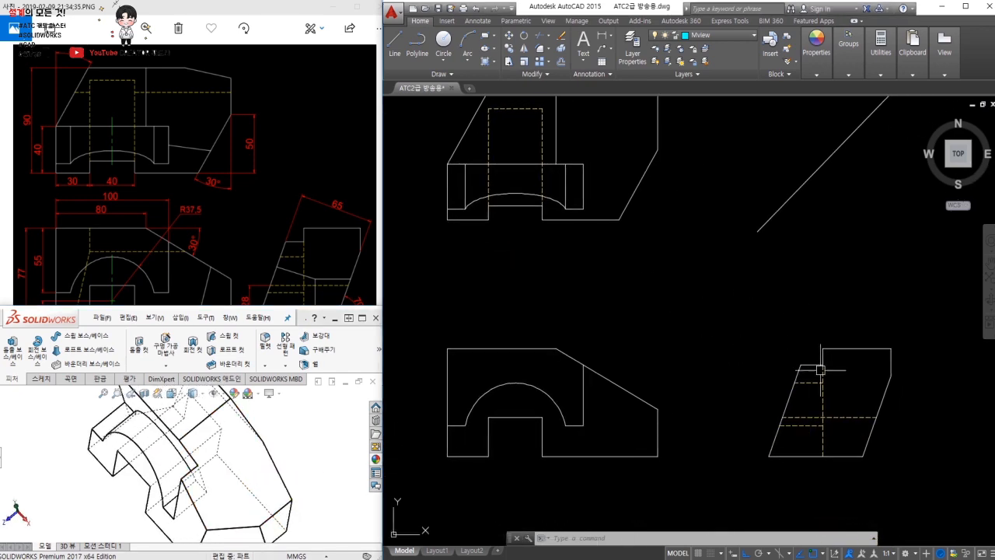
text(l)
key(Return)
click(863, 471)
middle_drag(865, 177, 877, 268)
click(865, 160)
key(Return)
key(Return)
click(876, 214)
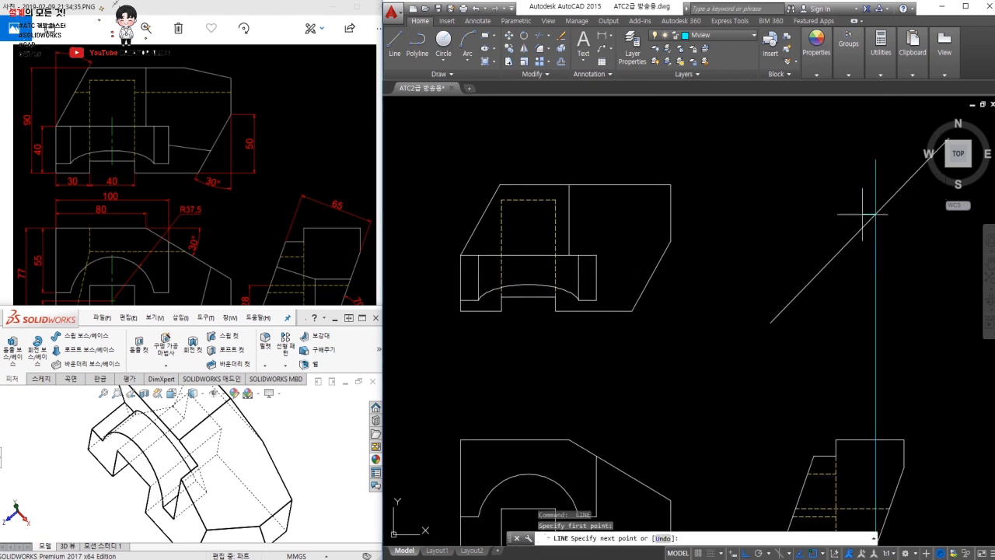
click(453, 201)
key(Escape)
Trim the horizontal line to the top view's outline and out of the hidden slot, and erase the vertical projection line
text(tr)
key(Return)
key(Return)
click(527, 213)
click(471, 215)
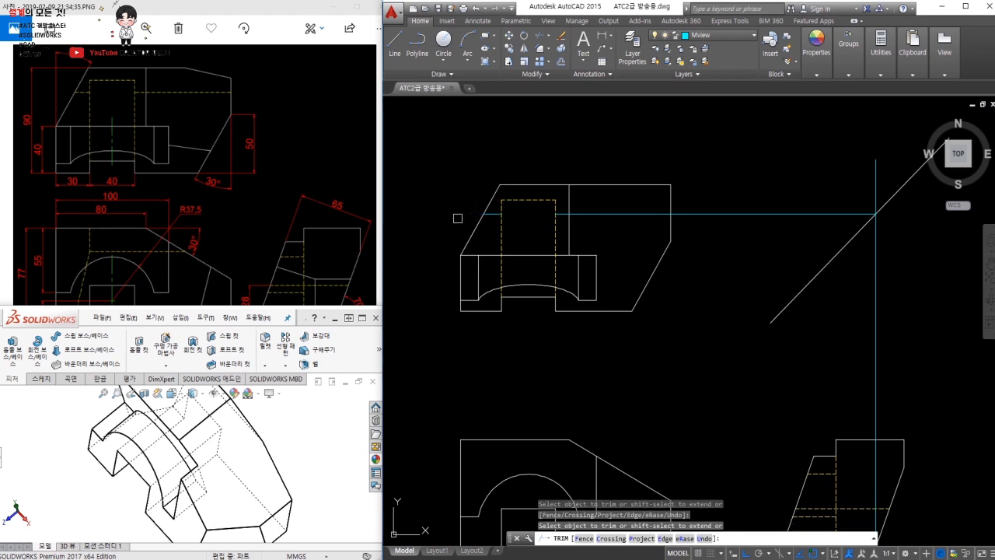
click(705, 213)
key(Escape)
click(923, 349)
click(846, 321)
text(e)
key(Return)
Match the top view's horizontal segments on both sides of the slot to the properties of the slot's hidden line
text(m)
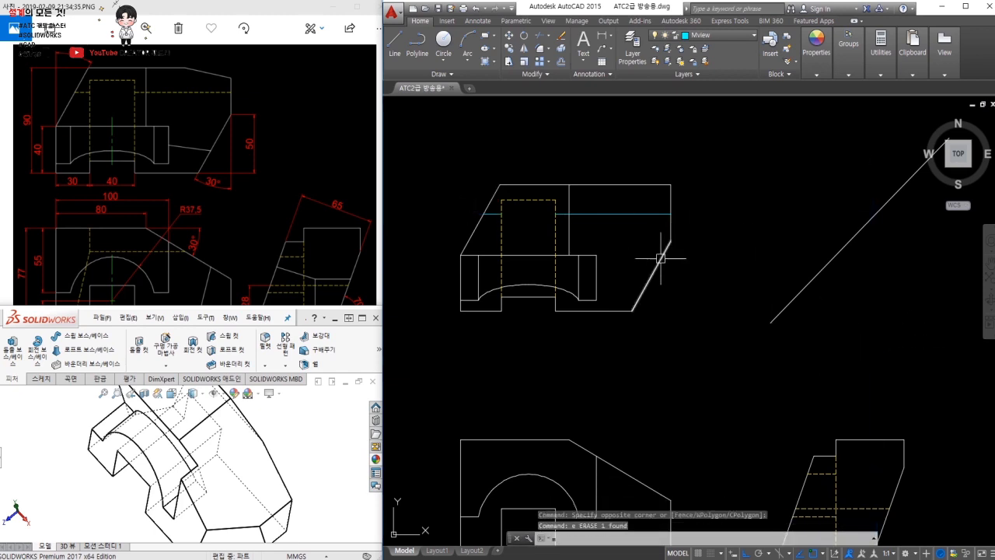
text(a)
key(Return)
click(555, 244)
click(616, 236)
click(593, 198)
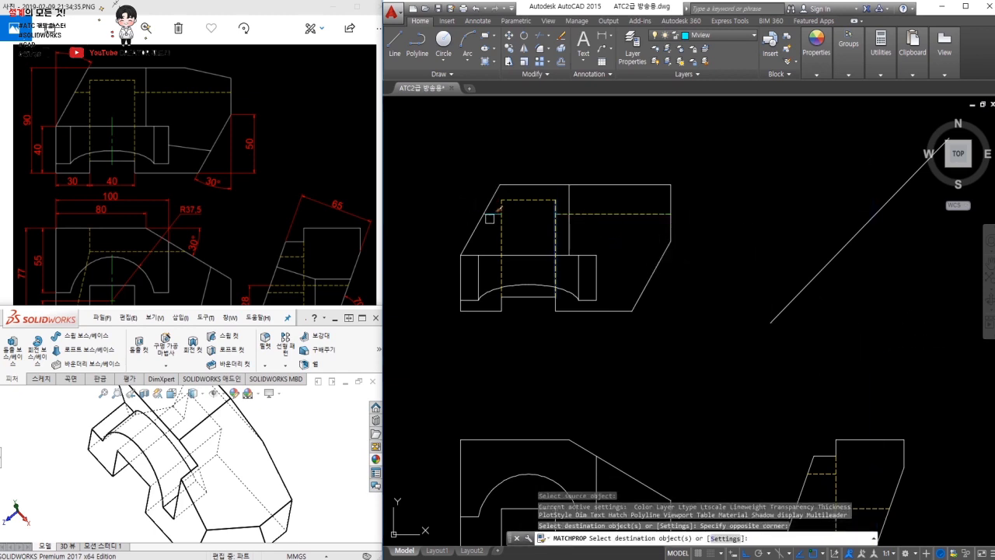
key(Escape)
Try projecting the midpoint of the top view arch block's right edge through the diagonal line down to the side view
click(189, 196)
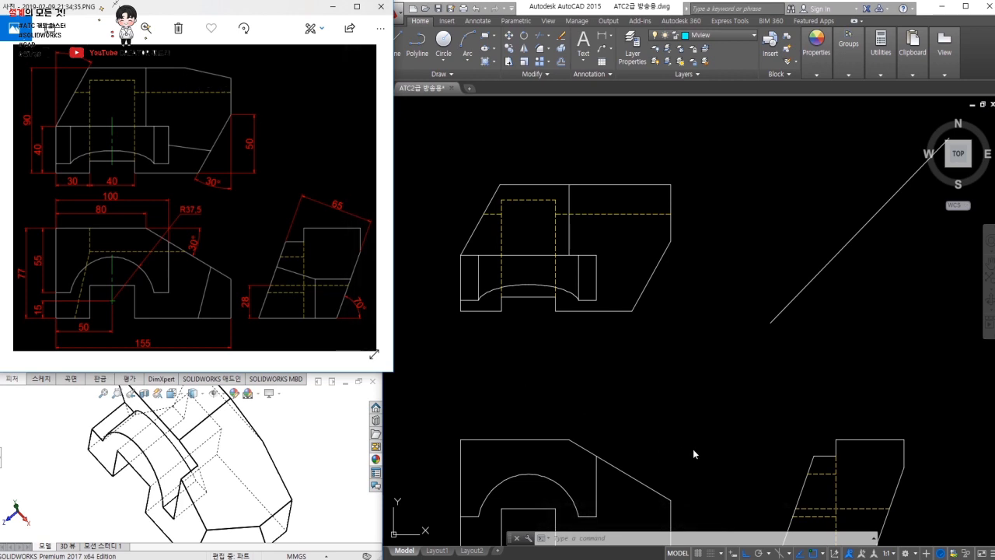
middle_drag(671, 415, 652, 333)
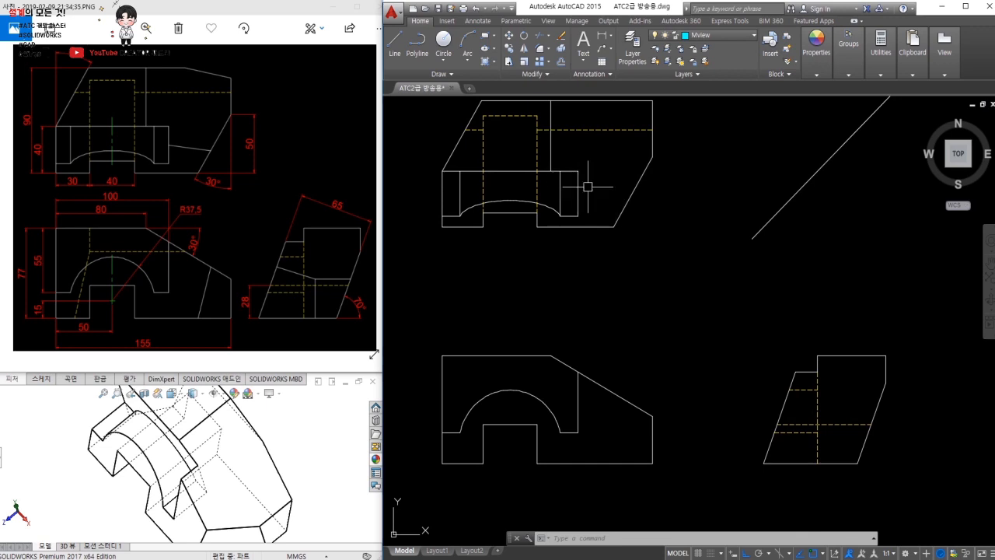
middle_drag(607, 190, 575, 222)
text(l)
key(Return)
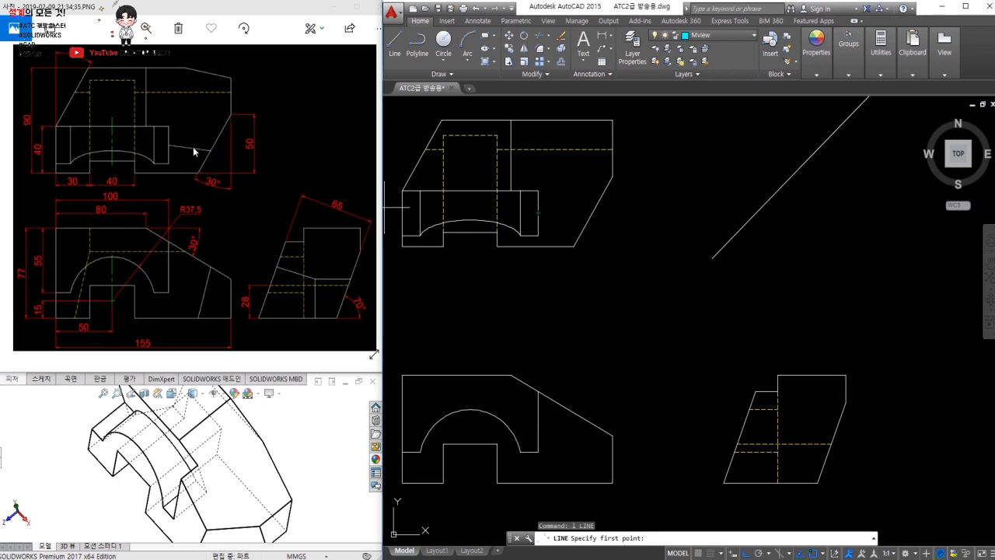
click(538, 213)
click(789, 213)
key(space)
key(space)
click(756, 213)
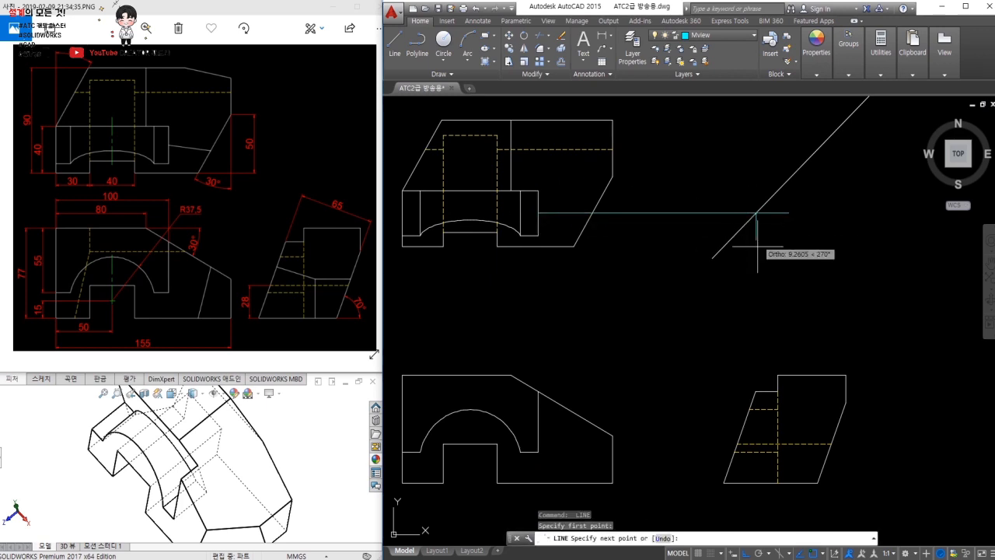
scroll(739, 393, up, 5)
click(700, 369)
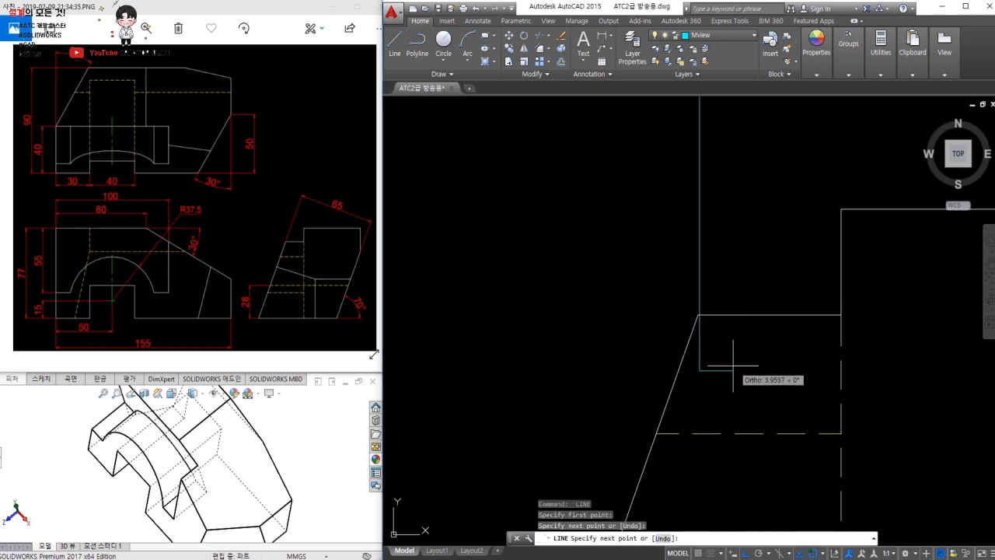
key(space)
Erase the horizontal and vertical trial projection lines between the top and side views
scroll(697, 315, down, 5)
middle_drag(709, 255, 766, 300)
click(783, 281)
click(688, 230)
click(644, 165)
key(Delete)
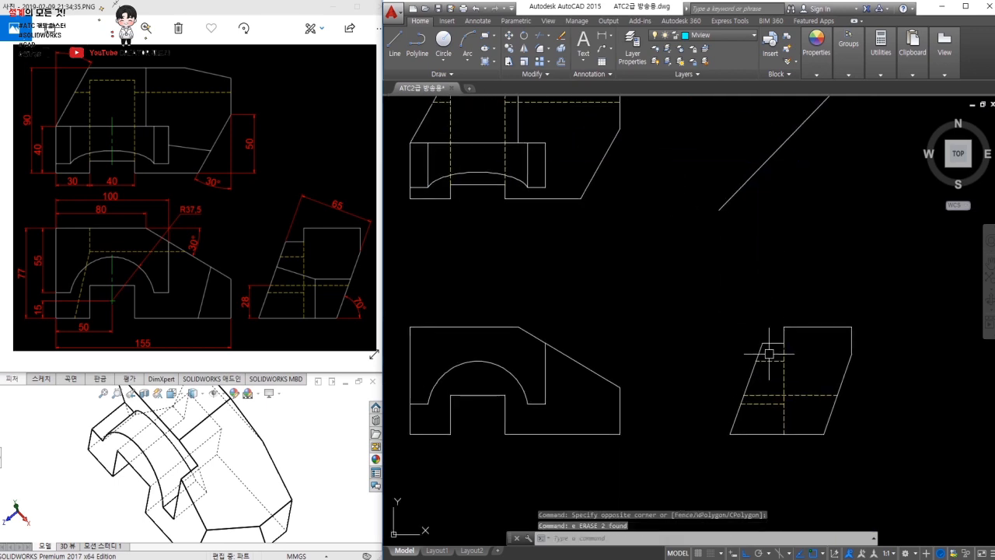
key(Escape)
key(Escape)
Project the side view's upper-left corner up to the diagonal line and horizontally across the top view's arch block
text(l)
key(space)
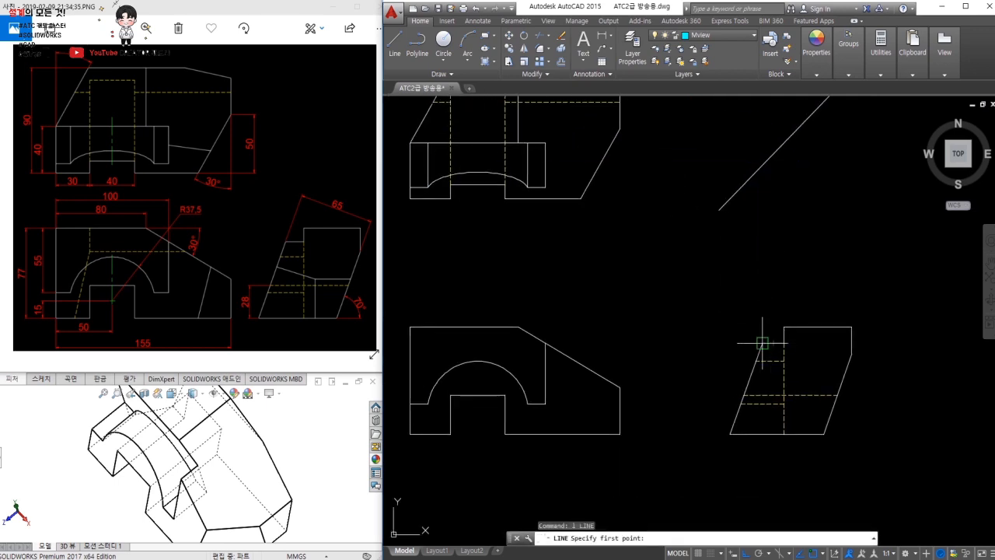
click(762, 343)
click(763, 124)
key(space)
key(space)
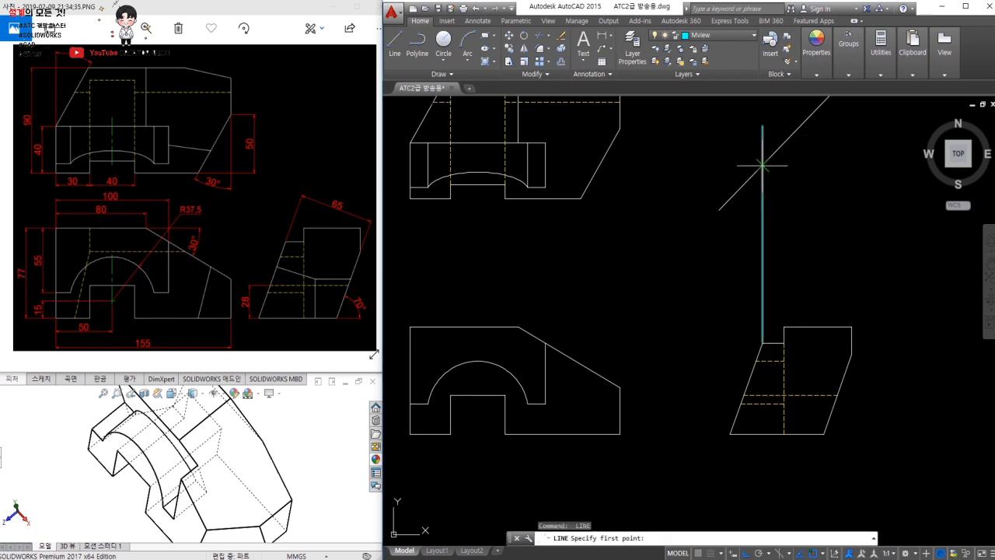
scroll(545, 165, up, 4)
scroll(541, 166, up, 4)
click(549, 167)
scroll(549, 167, down, 5)
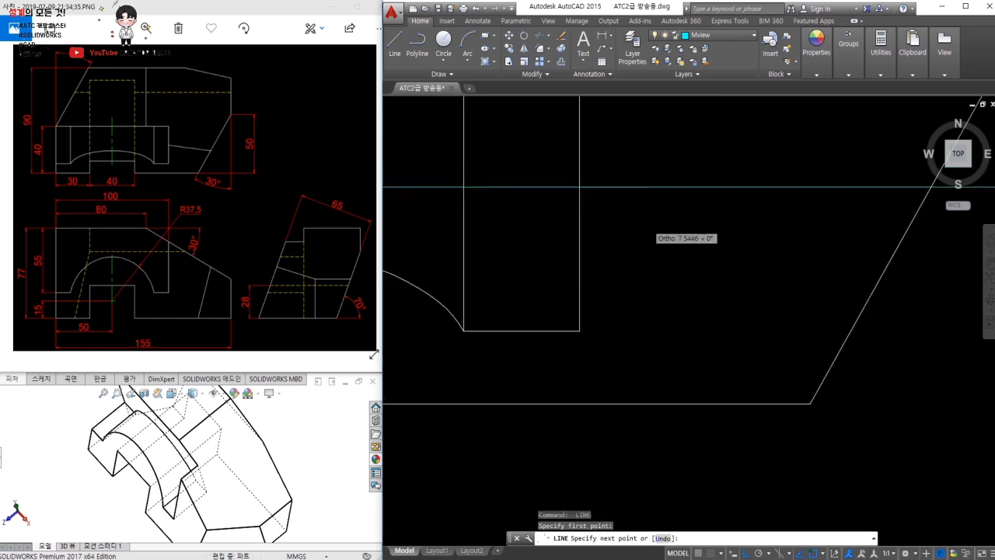
scroll(629, 246, up, 3)
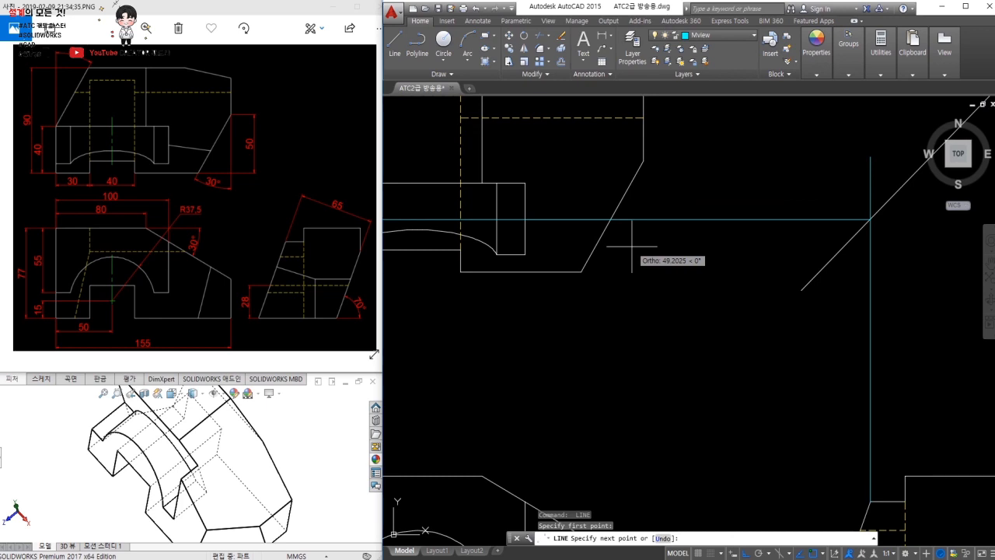
Turn ortho off to try a slanted line from the arch block's right edge past the top view's slanted edge
key(F8)
key(F8)
key(F8)
key(F8)
key(F8)
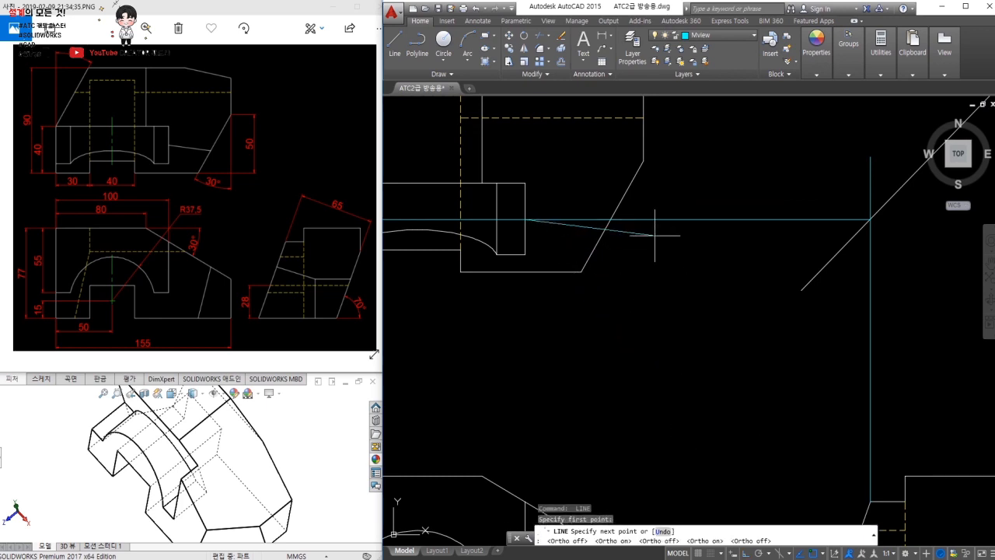
Project the trial line's crossing with the slanted edge horizontally to the diagonal line and down to the side view
click(607, 227)
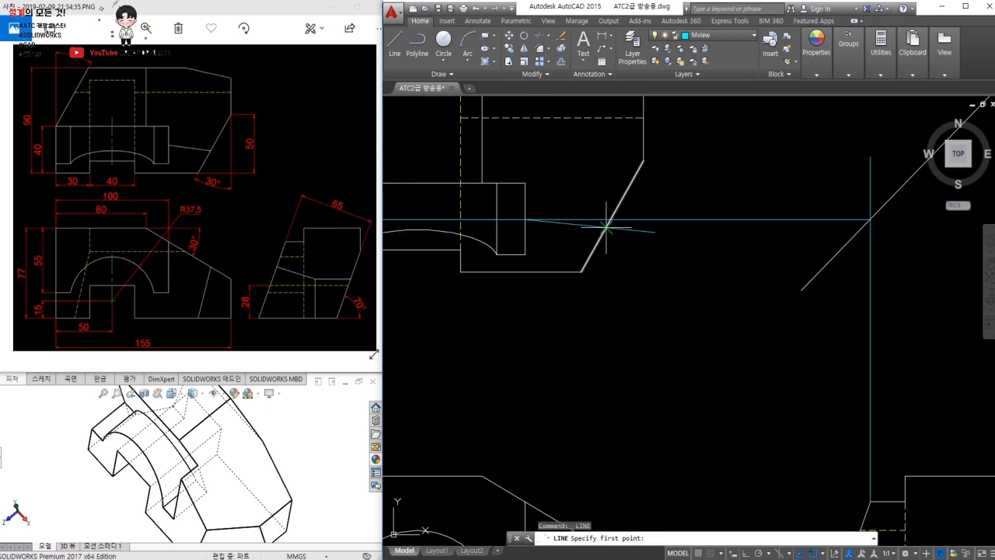
key(F8)
click(926, 266)
key(space)
key(space)
click(863, 227)
middle_drag(876, 403, 817, 265)
key(Escape)
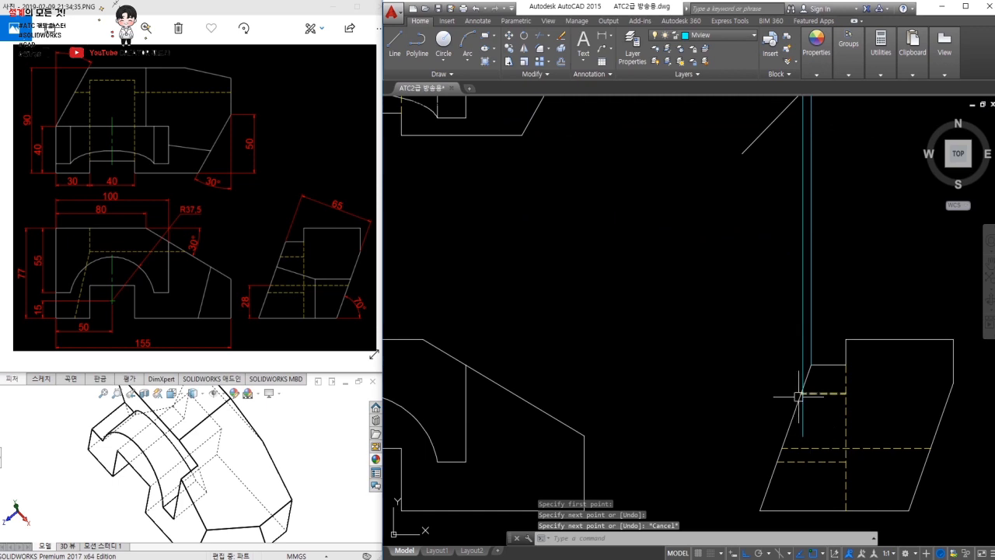
Erase the trial slanted line and its vertical projection line
scroll(825, 338, down, 2)
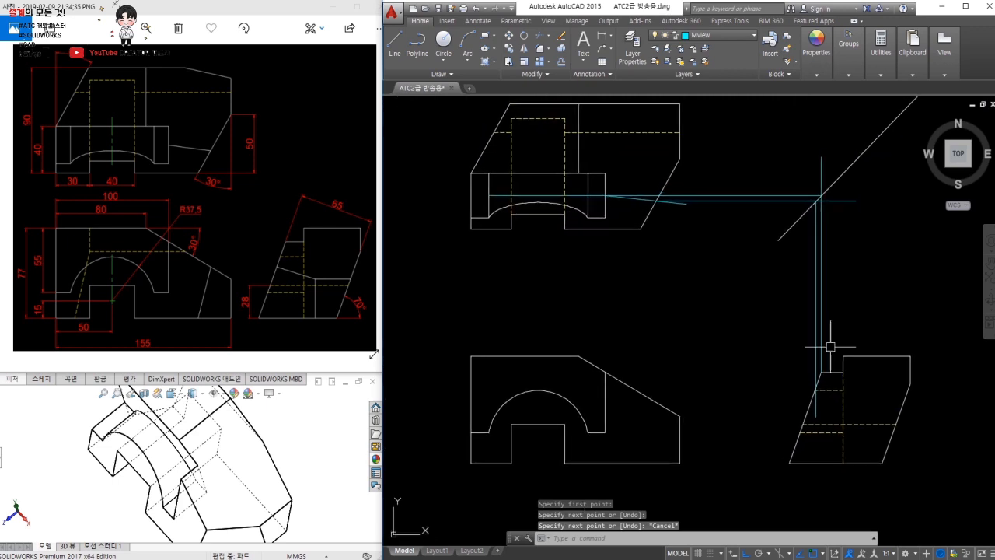
click(681, 205)
key(Delete)
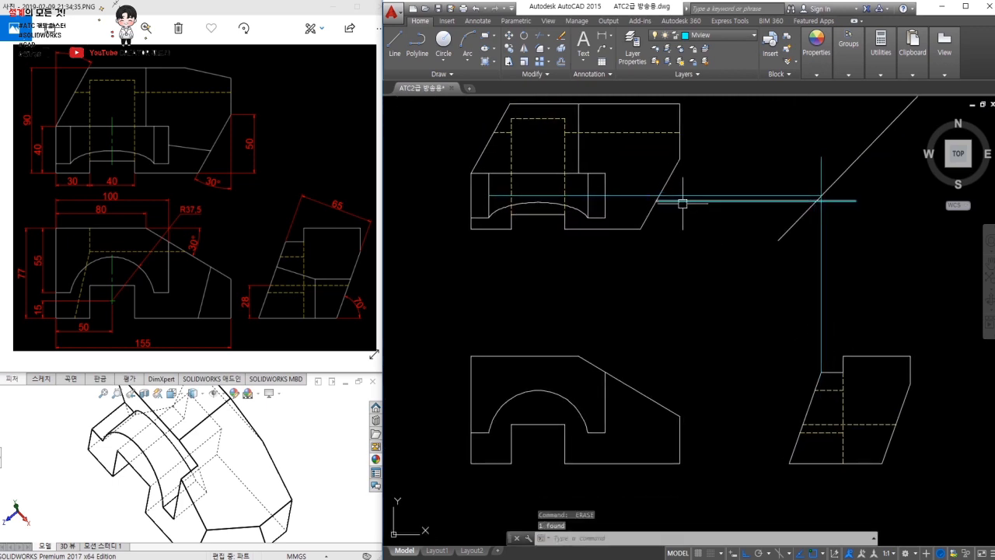
Project the left end of the side view's upper hidden line to the top view and draw a line from the block's right edge to the slanted edge
text(l)
key(space)
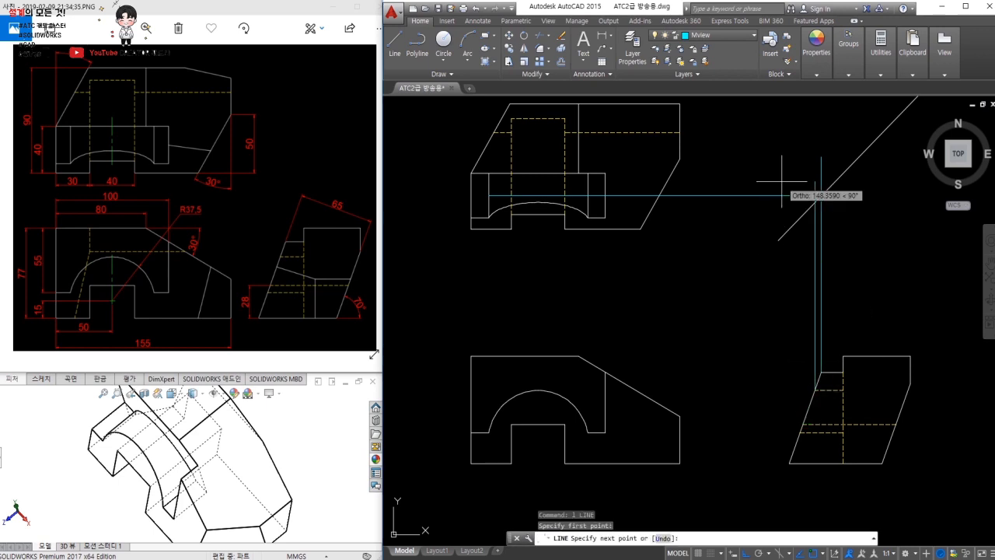
click(817, 199)
scroll(723, 208, up, 4)
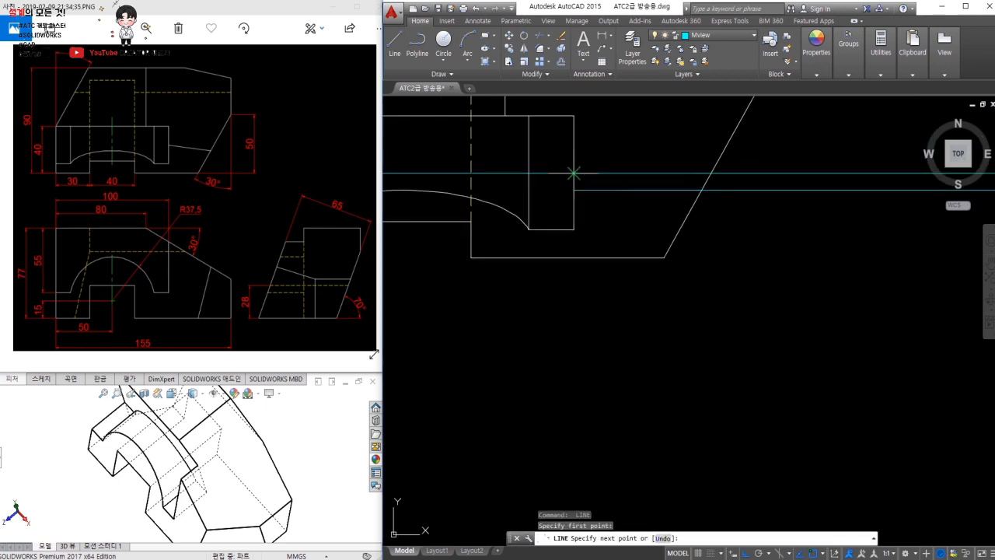
click(573, 173)
key(Escape)
Erase the four projection lines between the top and side views
scroll(728, 253, down, 4)
middle_drag(753, 270, 691, 238)
click(730, 226)
click(699, 174)
click(836, 294)
click(768, 279)
text(e)
key(Return)
key(Escape)
Match the top view's new slanted line to the properties of the visible slanted edge
text(m)
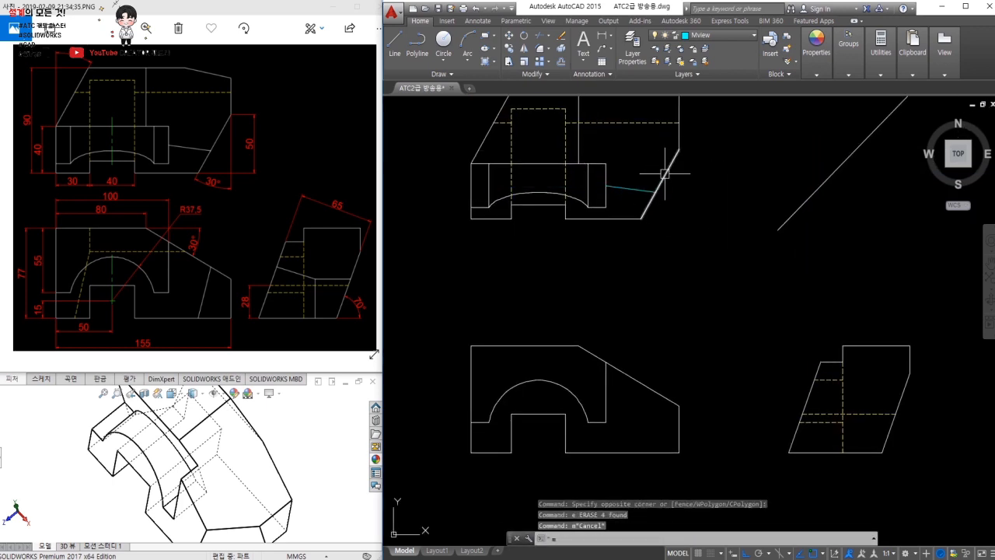
text(a)
key(space)
click(666, 169)
click(699, 267)
click(647, 191)
key(Escape)
Project both lower points of the top view's slanted edge down to the front view and join their crossings with the bottom and sloped edges
text(l)
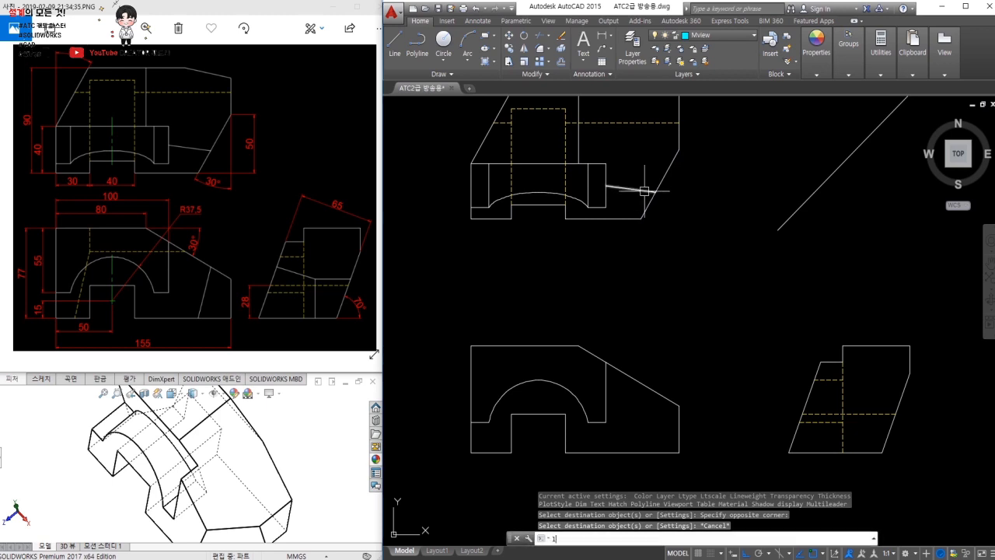
key(Return)
click(656, 192)
click(651, 420)
key(Return)
key(Return)
click(641, 218)
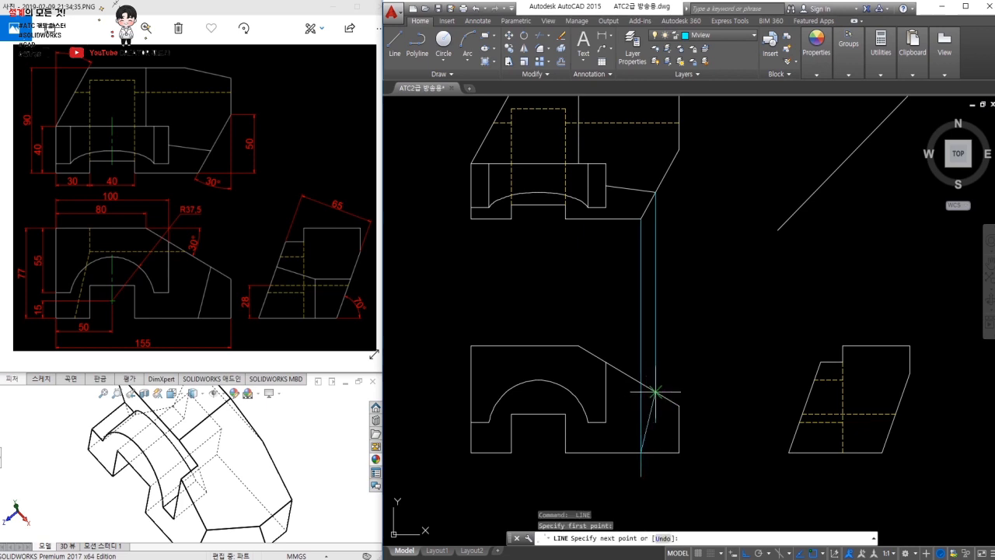
click(655, 393)
key(Return)
Erase the two vertical projection lines between the top and front views
click(677, 311)
click(622, 305)
text(e)
key(Return)
Match the front view's new slanted line to the properties of the top view's slanted line
text(m)
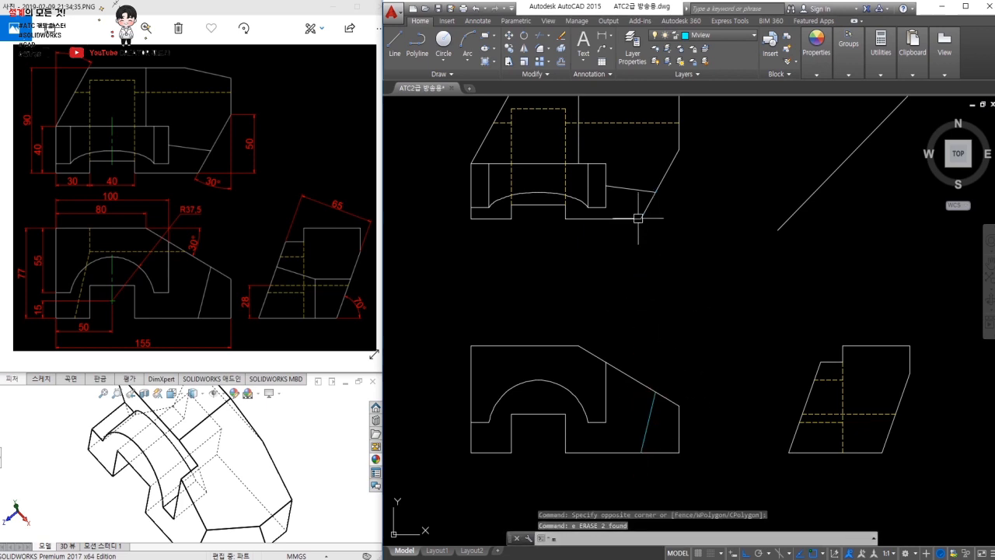
text(a)
key(Return)
click(633, 189)
click(654, 396)
key(Escape)
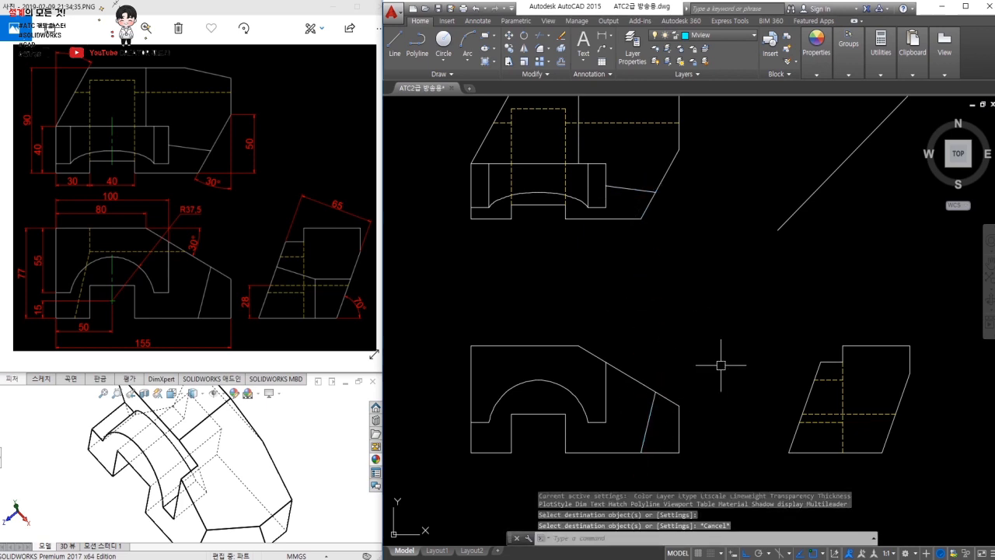
Draw a horizontal projection line from the lower end of the front view's sloped edge across the side view
middle_drag(710, 356, 675, 334)
scroll(675, 334, down, 2)
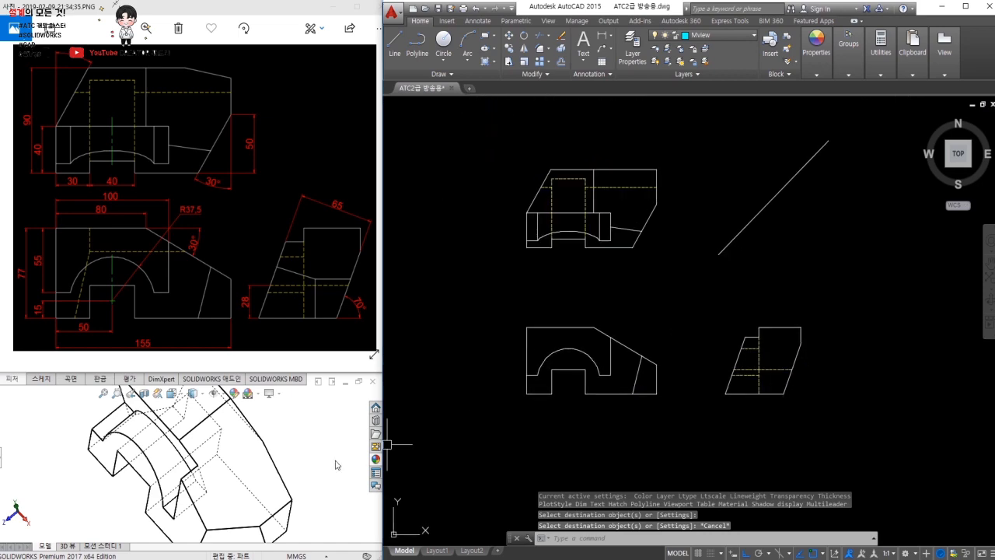
click(220, 487)
middle_drag(220, 486, 290, 483)
key(ctrl+4)
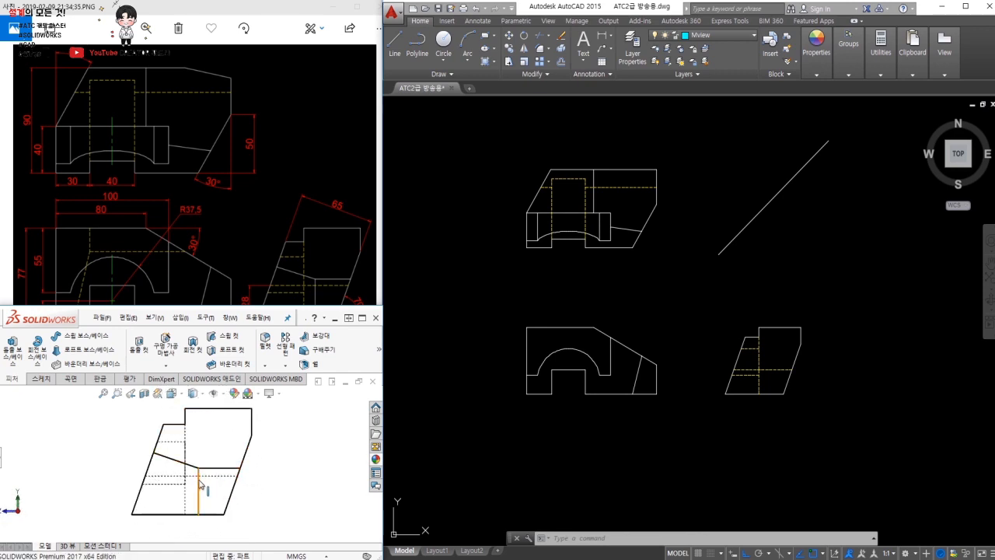
middle_drag(201, 485, 272, 488)
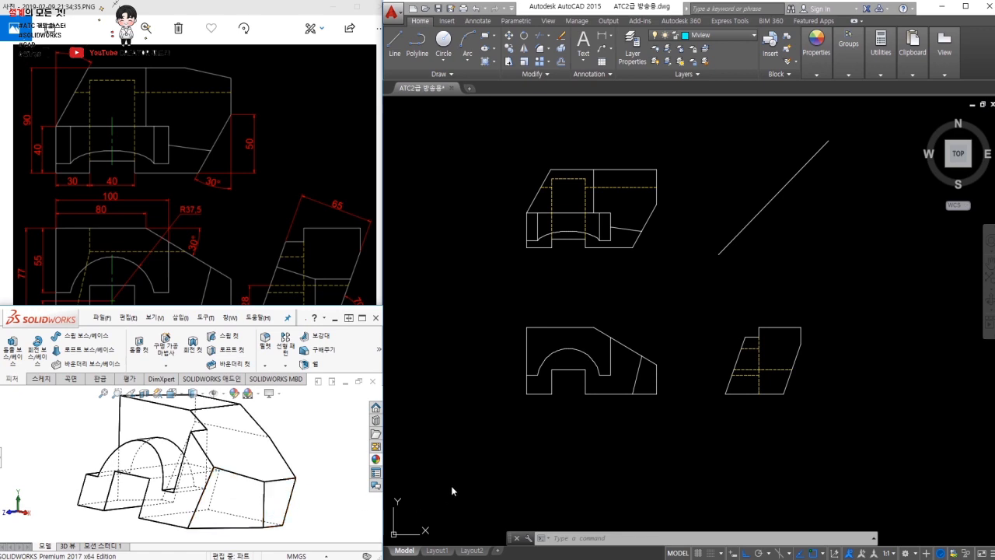
text(l)
key(Return)
click(657, 363)
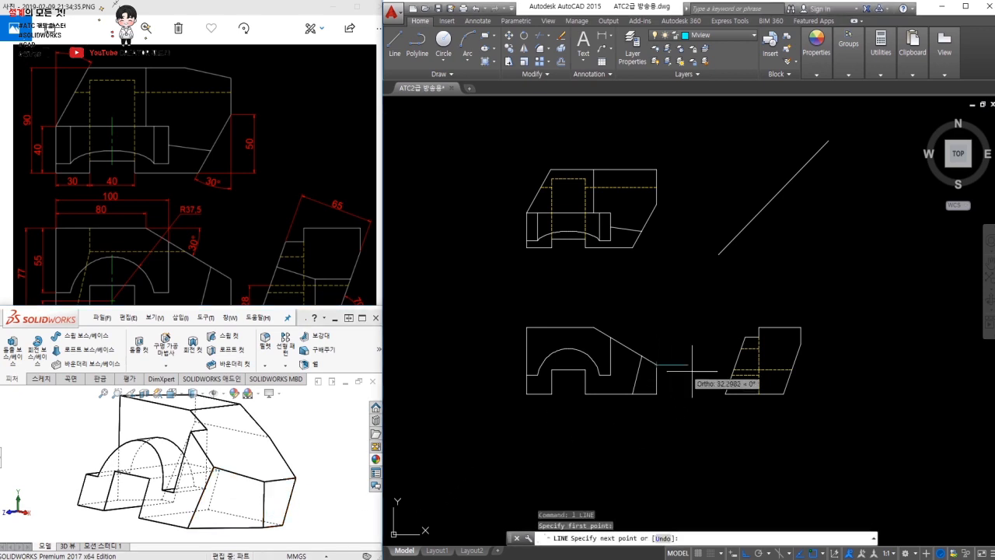
click(860, 364)
key(Escape)
Project the upper end of the top view's slanted right edge to the 45° line and straight down through the side view
key(Return)
click(658, 203)
click(765, 204)
click(766, 445)
key(Return)
scroll(766, 383, up, 2)
Fillet the vertical and horizontal projection lines into a sharp corner inside the side view
text(f)
key(Return)
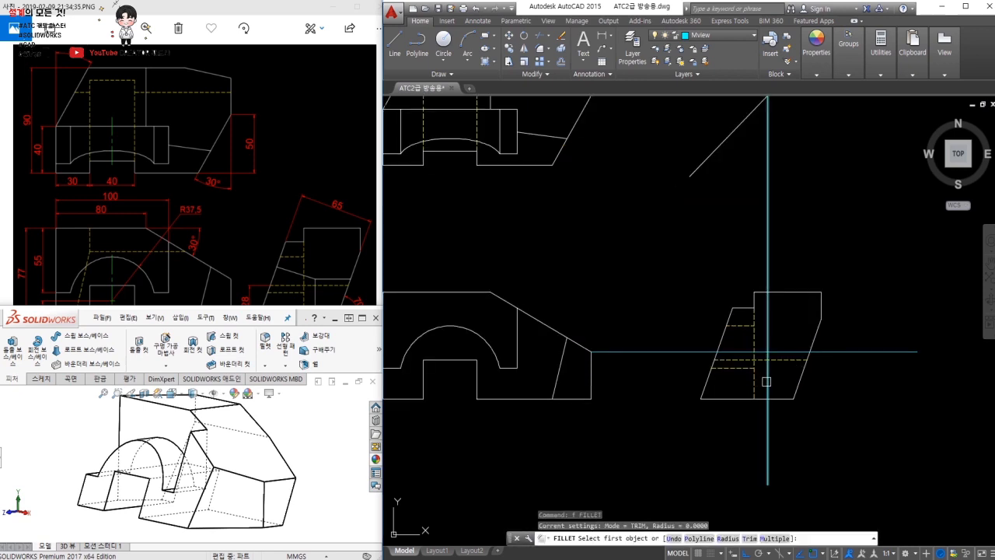
click(242, 216)
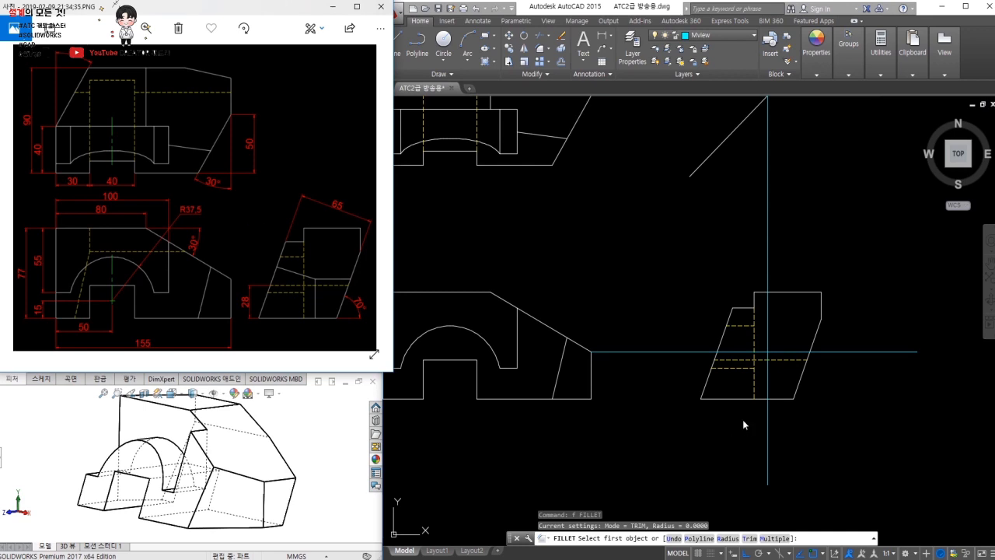
click(765, 376)
click(781, 351)
key(Escape)
Trim the new horizontal and vertical lines where they extend beyond the side view's outline
text(tr)
key(Return)
key(Return)
click(857, 331)
click(837, 378)
click(829, 422)
click(745, 448)
key(Escape)
Project the front view's upper slanted-line end to the side view's left edge, join it to the new corner, and erase the projection line
text(l)
key(Return)
click(566, 337)
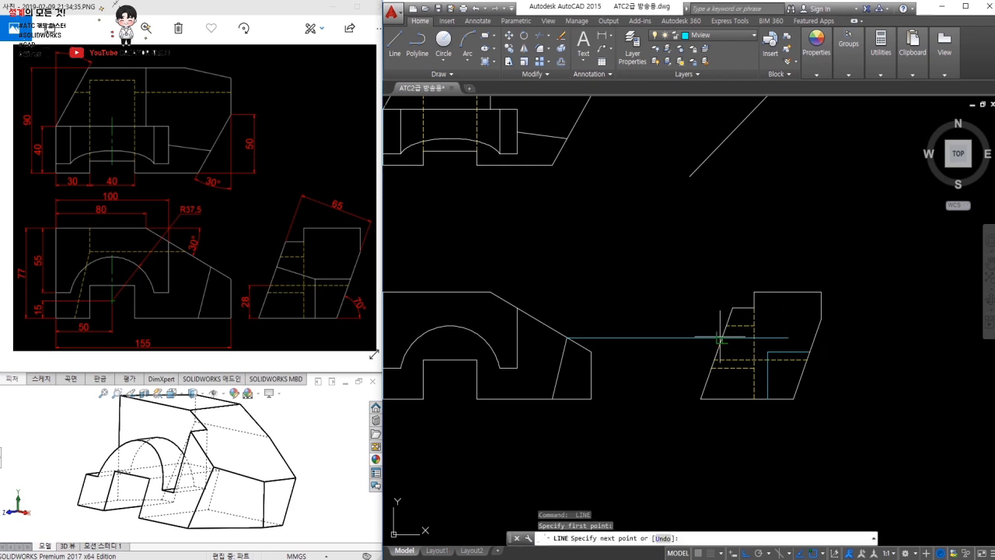
click(767, 351)
key(Escape)
click(781, 338)
text(e)
key(Return)
Match the side view's three new lines to the properties of its visible outline
text(m)
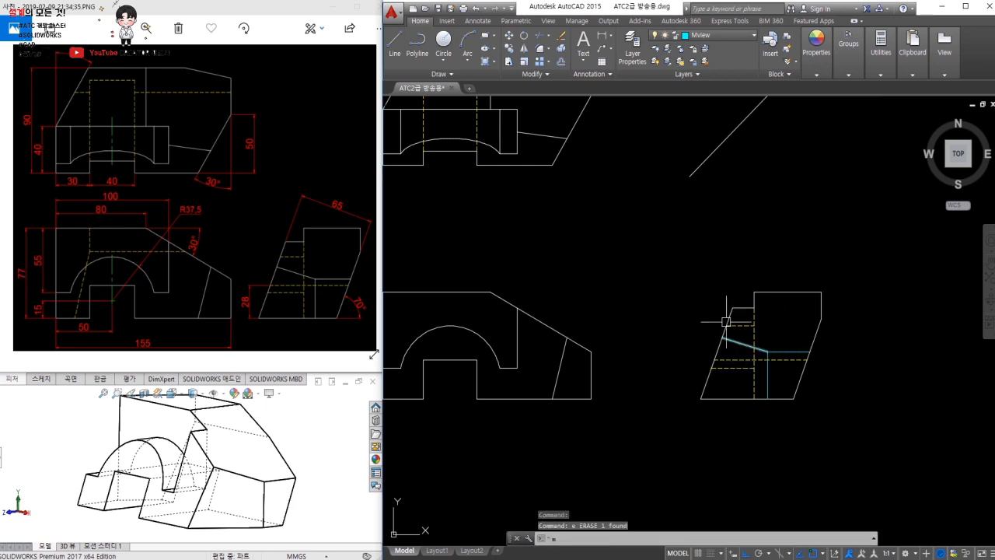
text(a)
key(Return)
click(725, 325)
key(Escape)
Erase the leftover horizontal projection line between the top view and the 45° line
middle_drag(638, 321, 673, 386)
click(696, 235)
click(656, 150)
text(e)
key(Return)
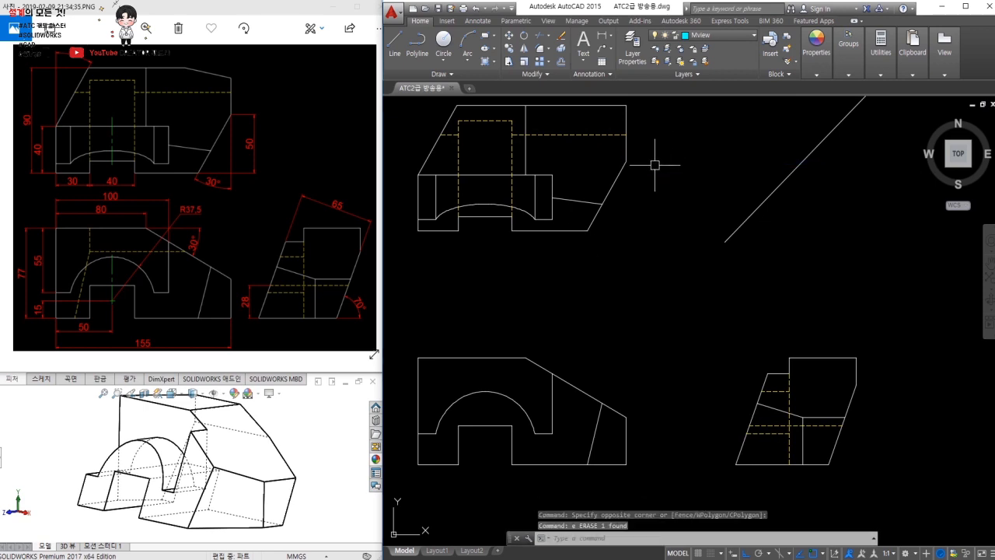
Draw a vertical projection line from the side view's new horizontal line end on the right slanted edge up past the 45° line
click(320, 426)
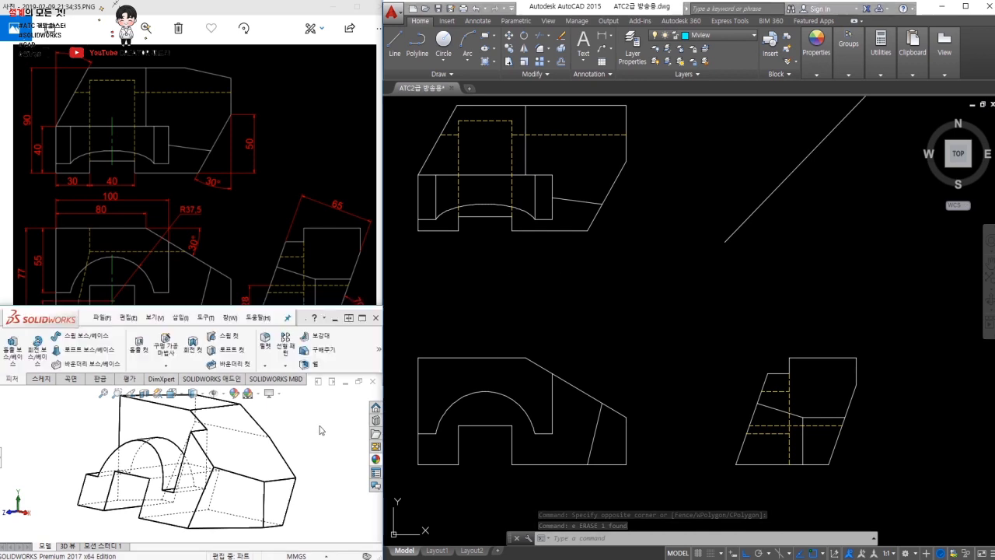
key(ctrl+4)
key(ctrl+1)
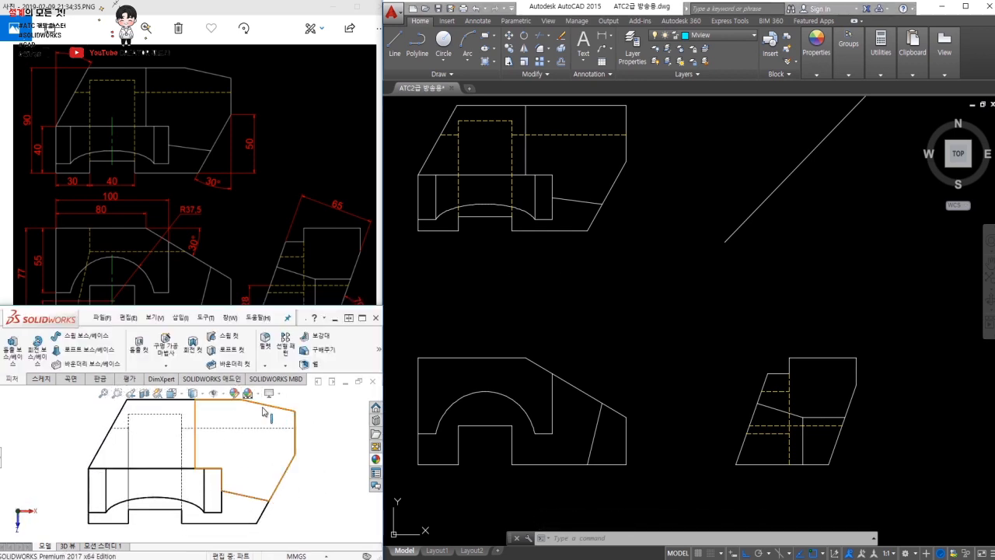
middle_drag(240, 509, 198, 513)
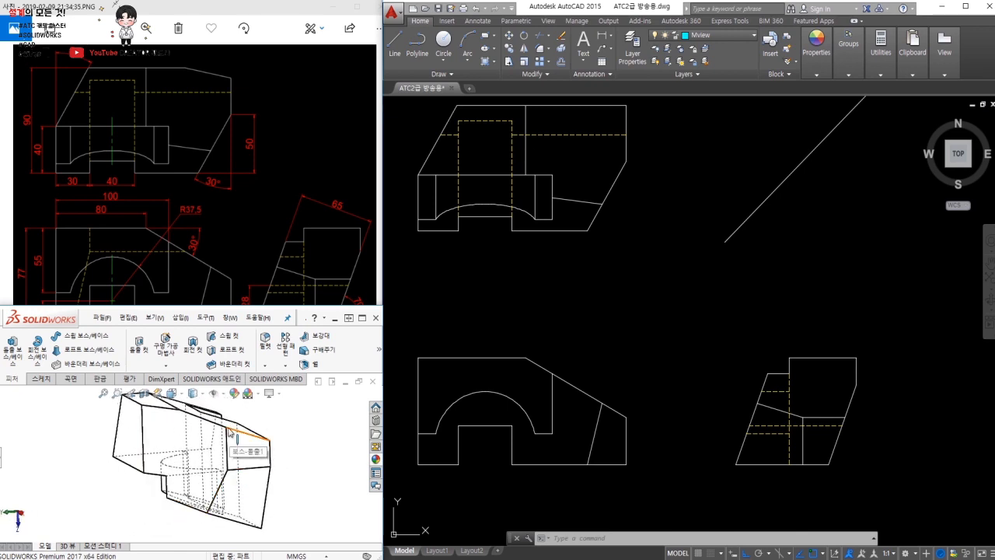
click(697, 457)
text(l)
key(Return)
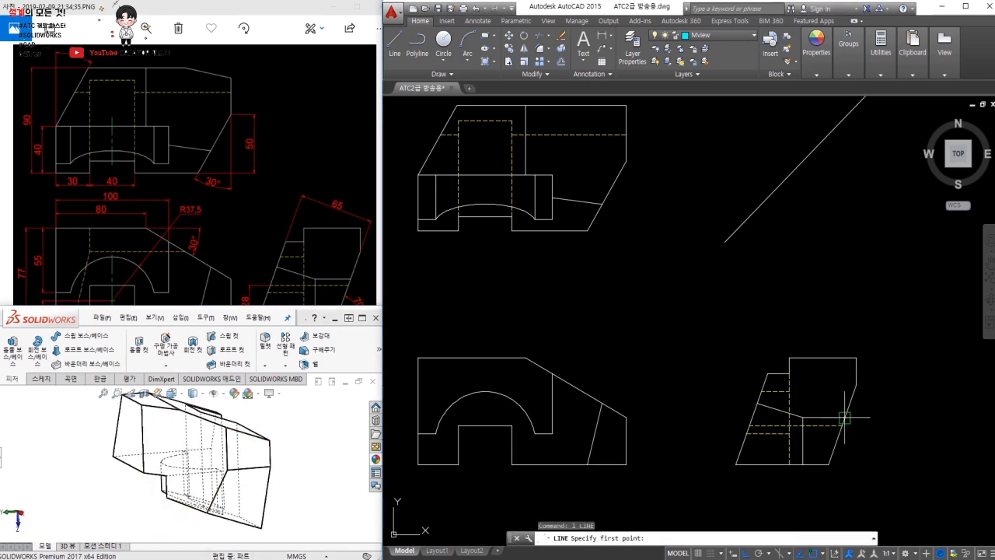
click(844, 417)
middle_drag(843, 233, 855, 266)
click(846, 119)
key(space)
Draw a horizontal projection line from the vertical line's crossing with the 45° line across the top view
key(space)
click(857, 148)
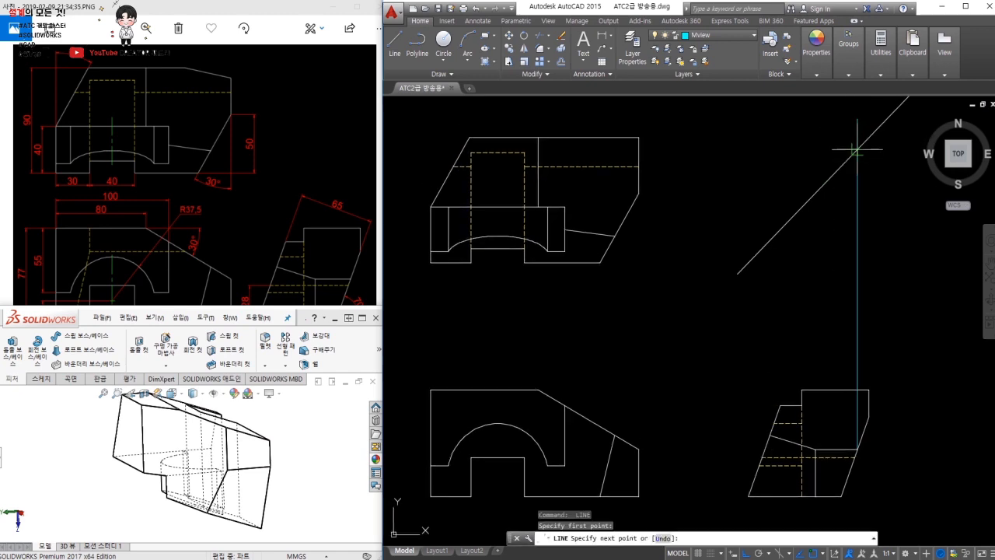
click(585, 149)
key(space)
mouse_move(665, 366)
middle_down()
mouse_move(666, 349)
mouse_move(687, 335)
mouse_move(699, 353)
middle_up()
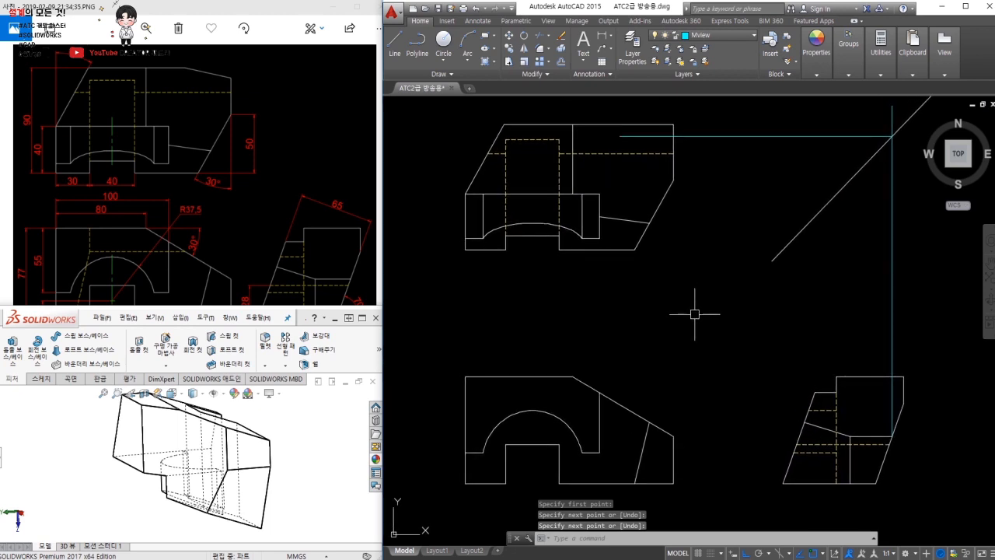
Examine the 3D model from the front and the side to identify the edges still missing from the drawing
click(510, 304)
click(583, 316)
middle_drag(595, 331, 598, 302)
key(Escape)
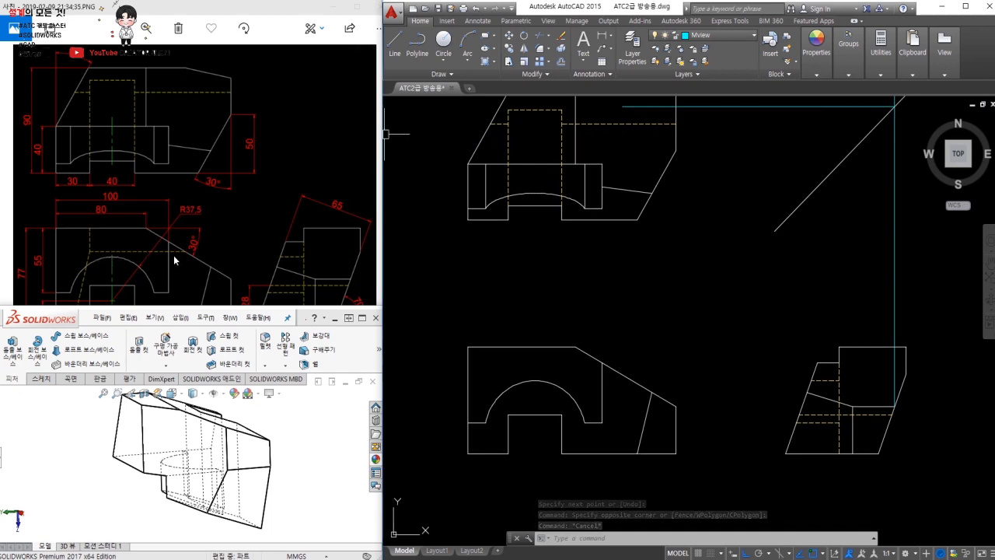
click(245, 519)
middle_drag(96, 467, 116, 415)
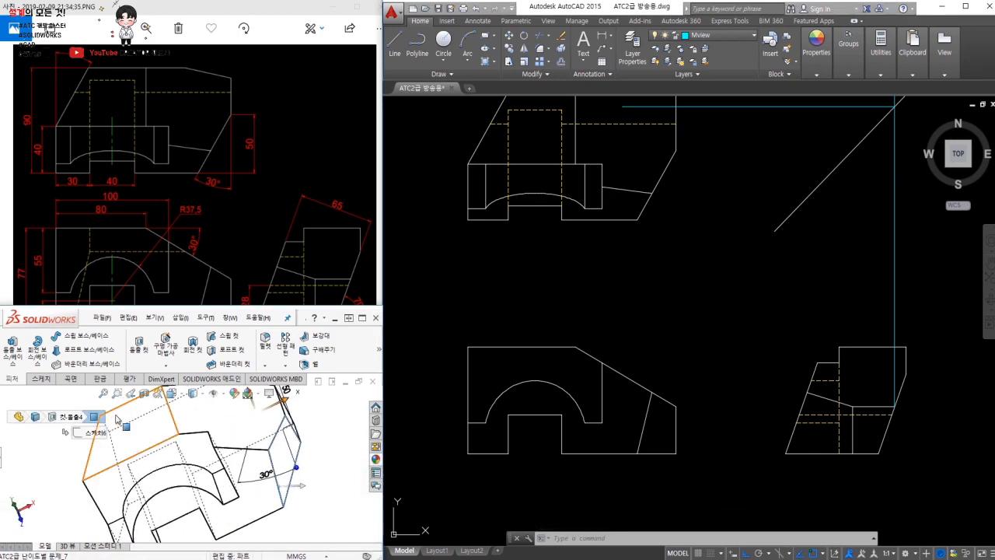
key(ctrl+1)
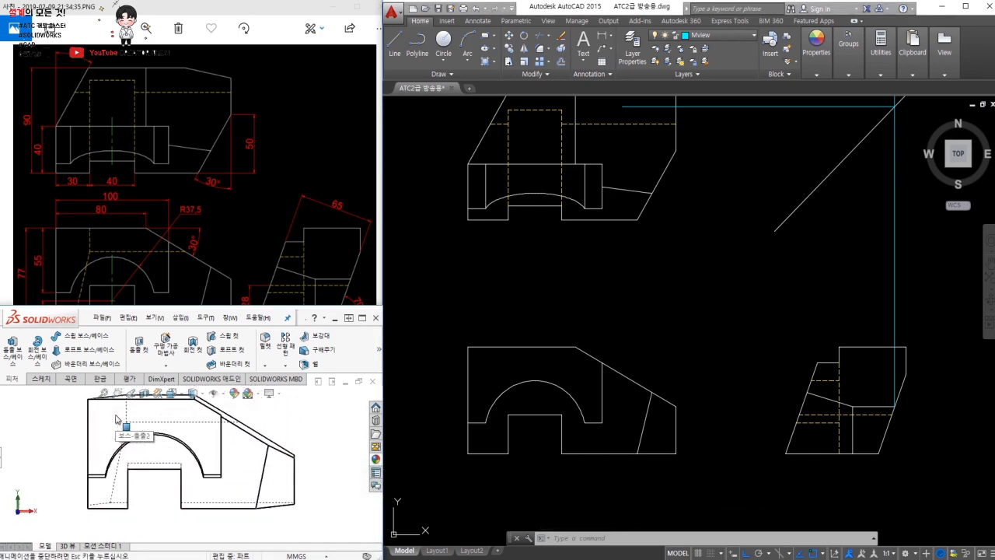
click(186, 434)
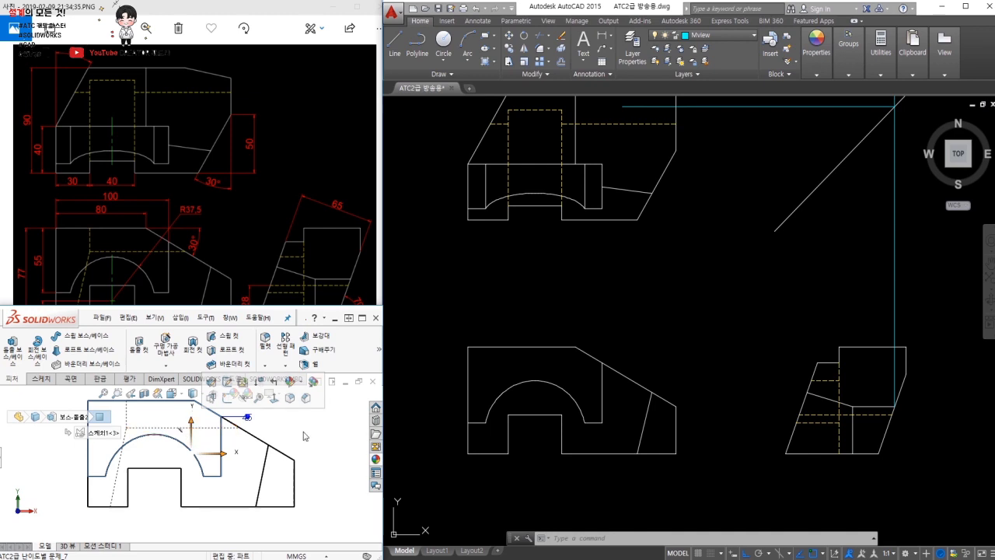
click(213, 427)
key(ctrl+4)
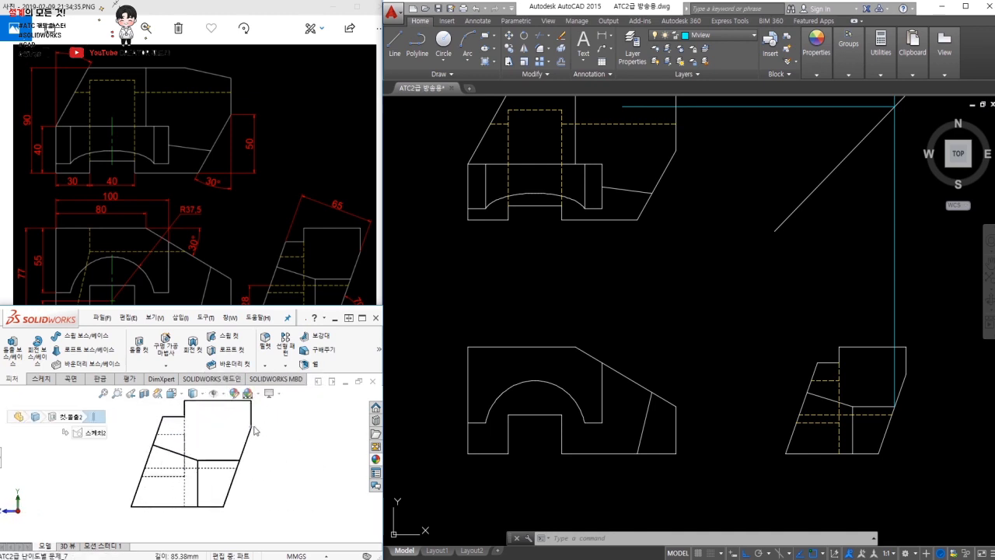
Draw a horizontal projection line from the top of the side view's right slanted edge across the front view
text(l)
key(Return)
click(905, 374)
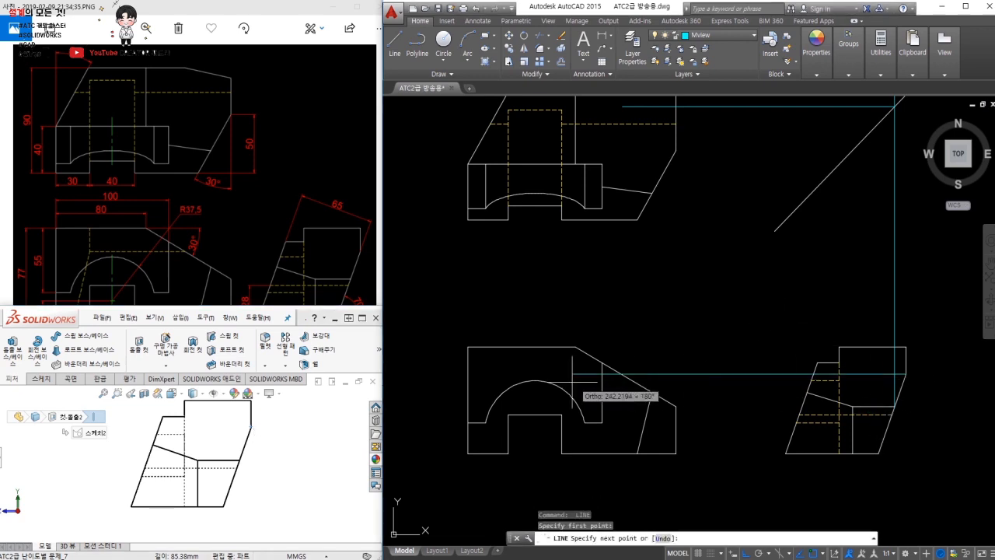
click(437, 374)
key(Return)
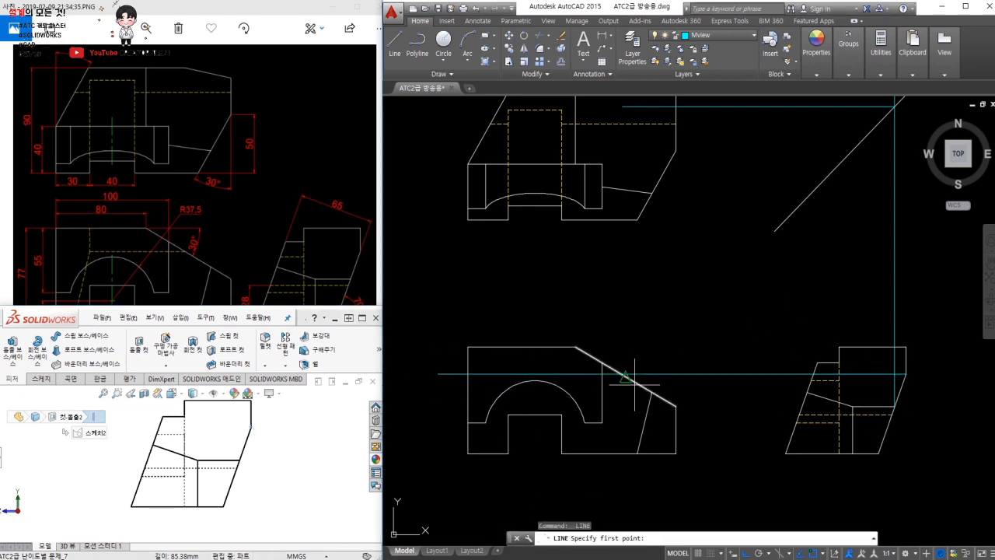
Trim the horizontal projection line between the front view's sloped edge and the side view
text(tr)
key(Return)
click(584, 355)
key(Return)
click(633, 374)
key(Return)
Project the trimmed line's end up to the top view's upper edge and join it to the projection's crossing with the right edge
text(l)
key(Return)
click(614, 374)
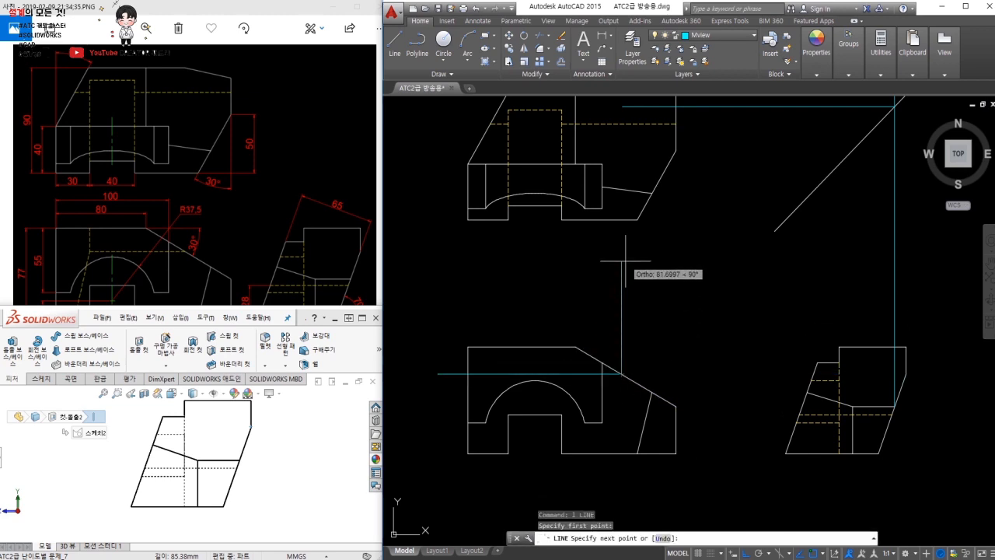
middle_drag(639, 108, 650, 185)
click(633, 174)
click(687, 185)
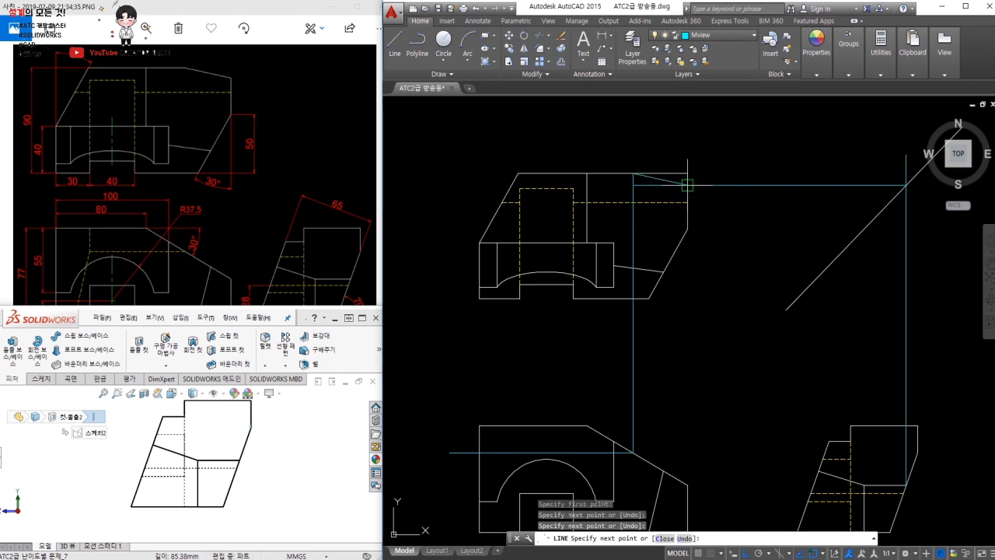
key(Escape)
Delete the vertical and horizontal projection lines around the top view's new slanted corner
click(641, 187)
key(Delete)
drag(945, 365, 889, 362)
key(Delete)
Trim the top view's upper and right edges beyond the new slanted corner line
text(tr)
key(space)
key(space)
click(709, 161)
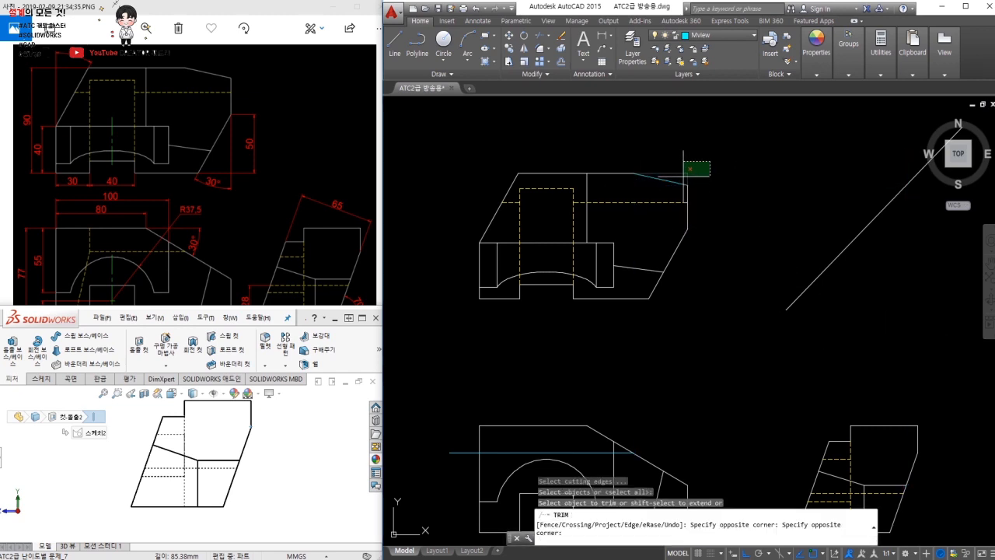
click(684, 180)
key(Escape)
Match the top view's new slanted corner line to the properties of the right vertical edge
text(ma)
key(space)
click(686, 220)
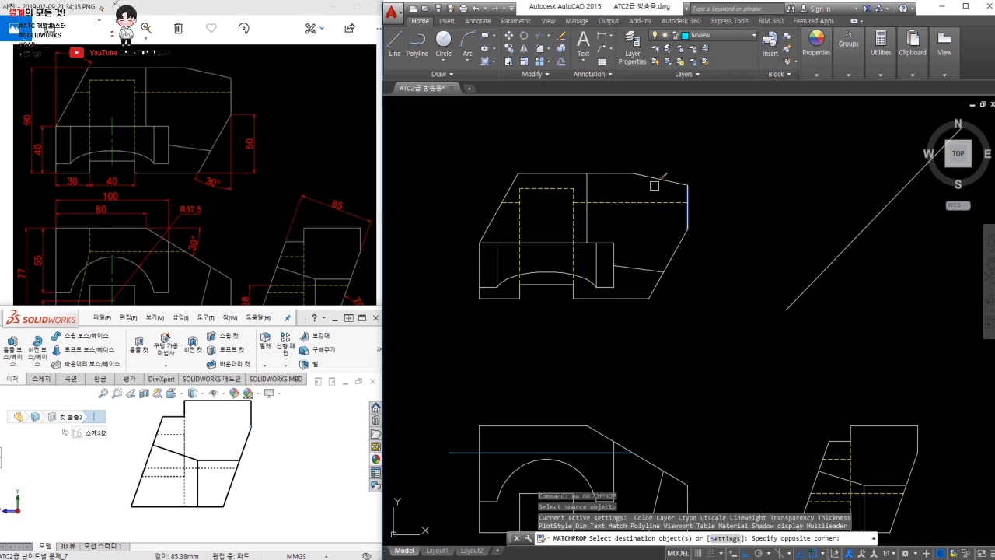
key(Escape)
middle_drag(688, 378, 691, 273)
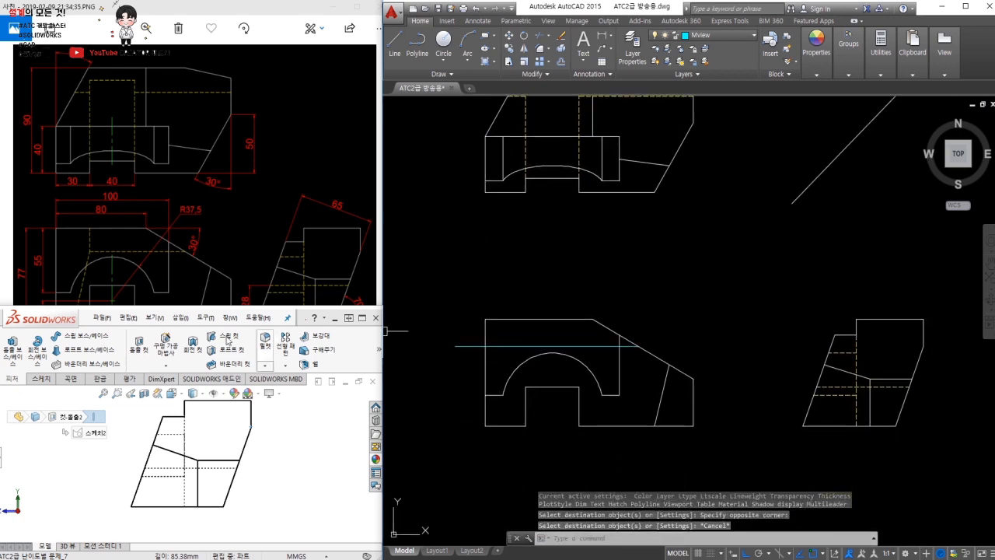
click(122, 249)
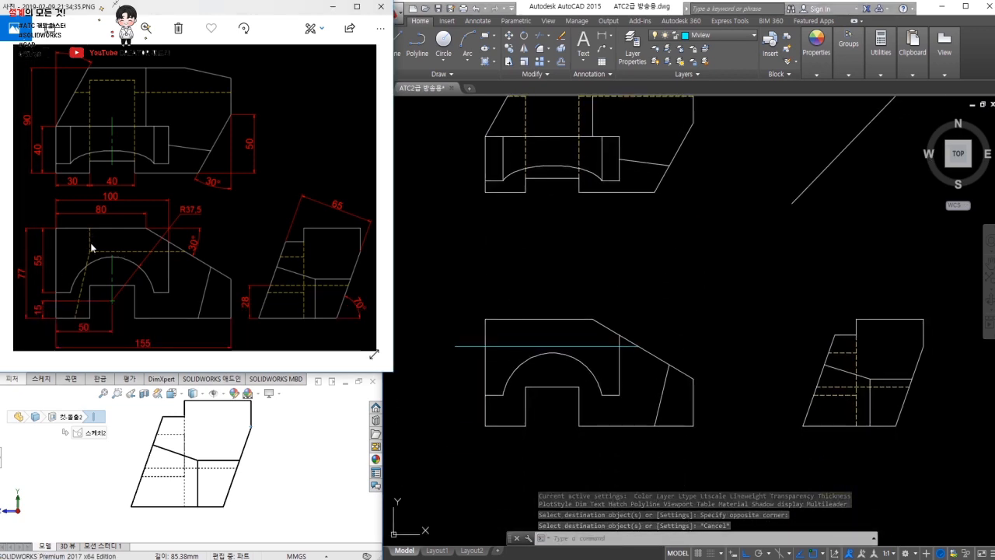
click(527, 270)
middle_drag(565, 306, 564, 349)
text(l)
key(Return)
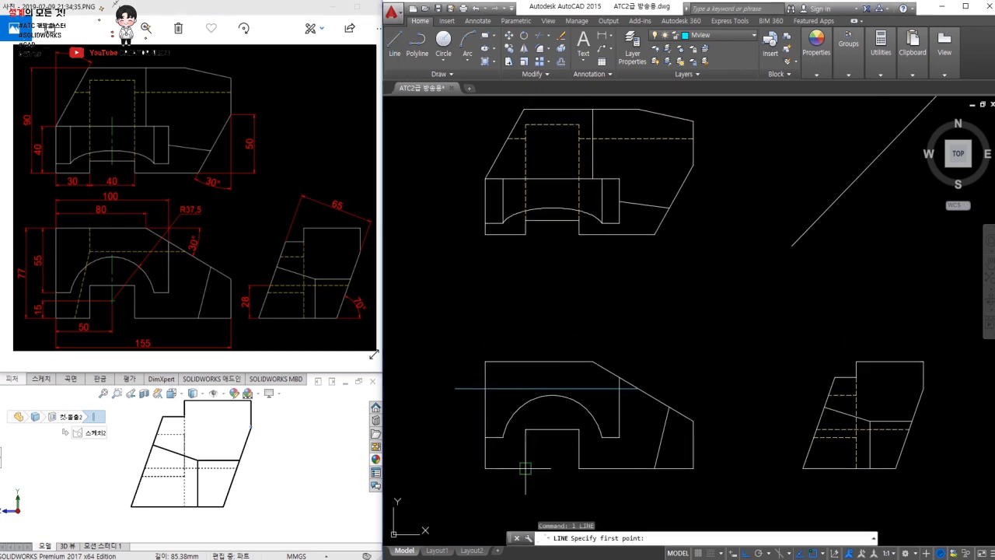
click(525, 469)
key(Escape)
click(551, 333)
click(510, 340)
text(e)
key(space)
Draw a vertical projection line from the top view's upper-left corner down to the front view's horizontal projection line
middle_drag(525, 436, 550, 399)
scroll(547, 413, up, 2)
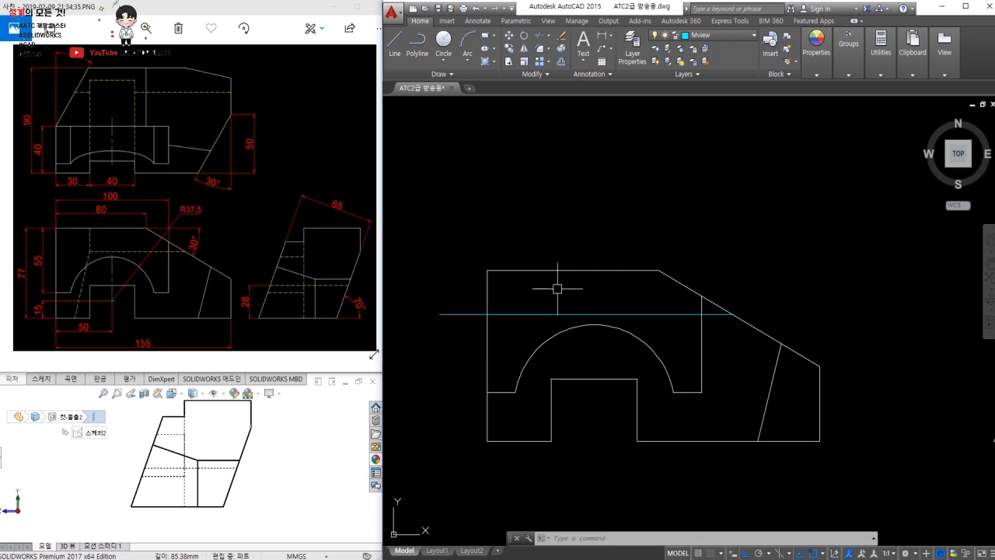
scroll(581, 280, down, 4)
scroll(603, 294, up, 1)
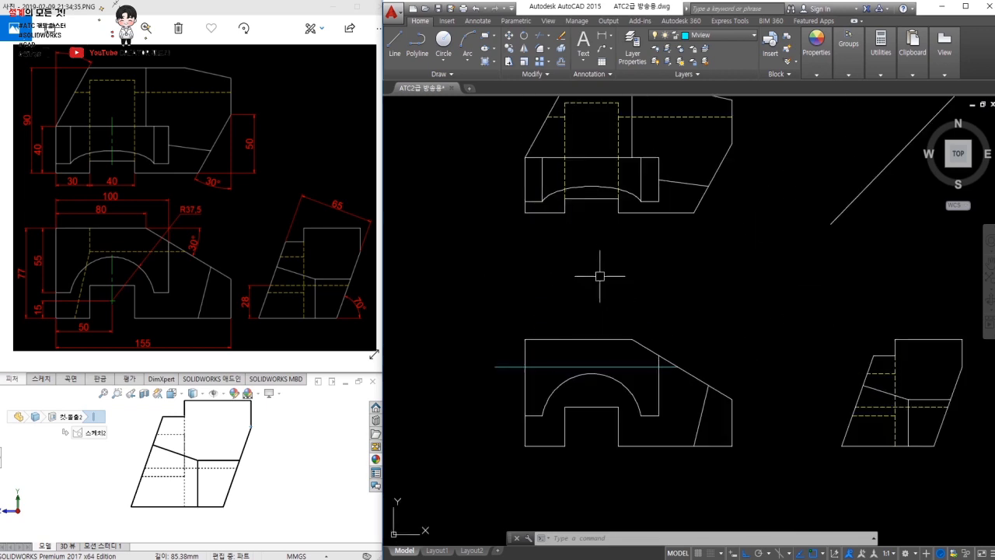
text(l)
key(Return)
scroll(575, 250, up, 1)
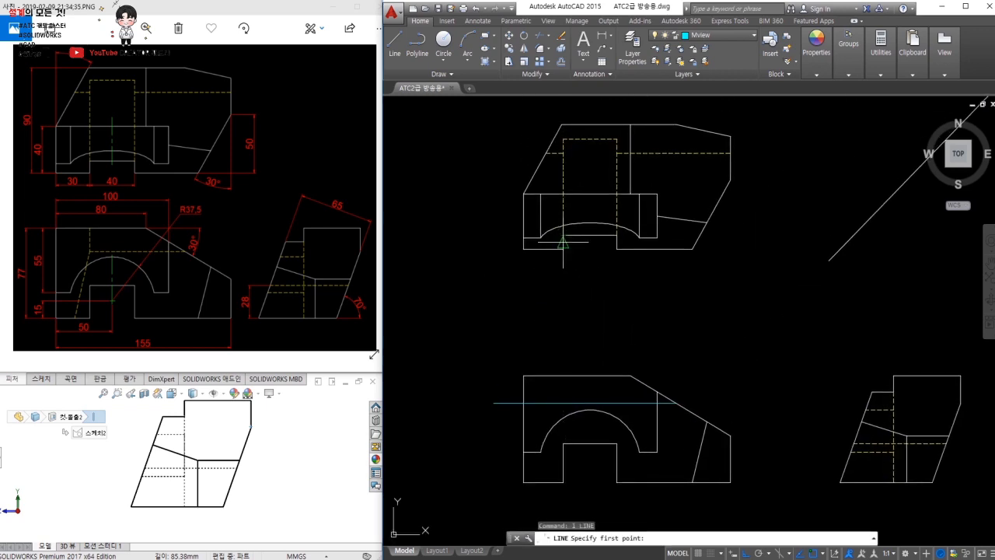
click(561, 123)
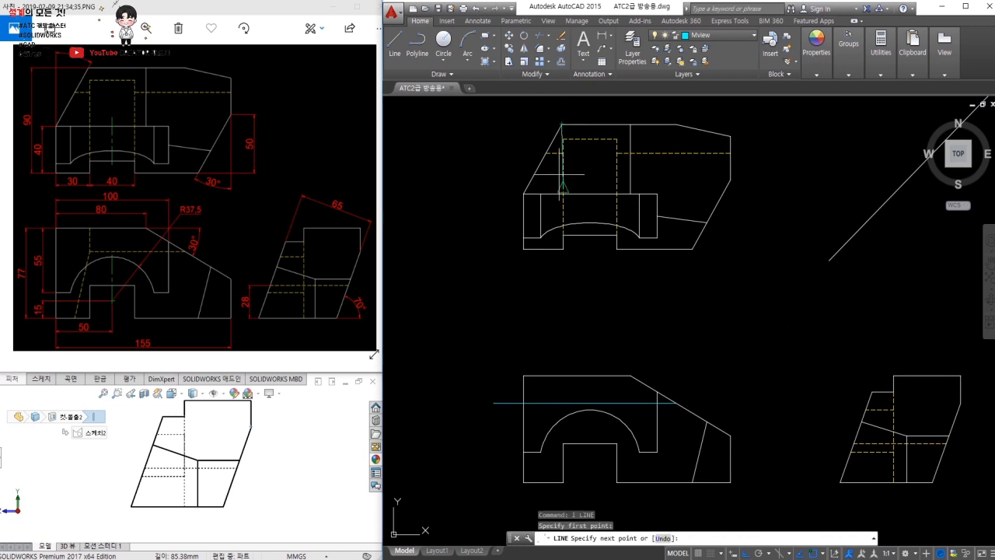
click(557, 402)
key(Escape)
middle_drag(609, 397, 619, 326)
scroll(575, 387, up, 2)
key(space)
click(573, 432)
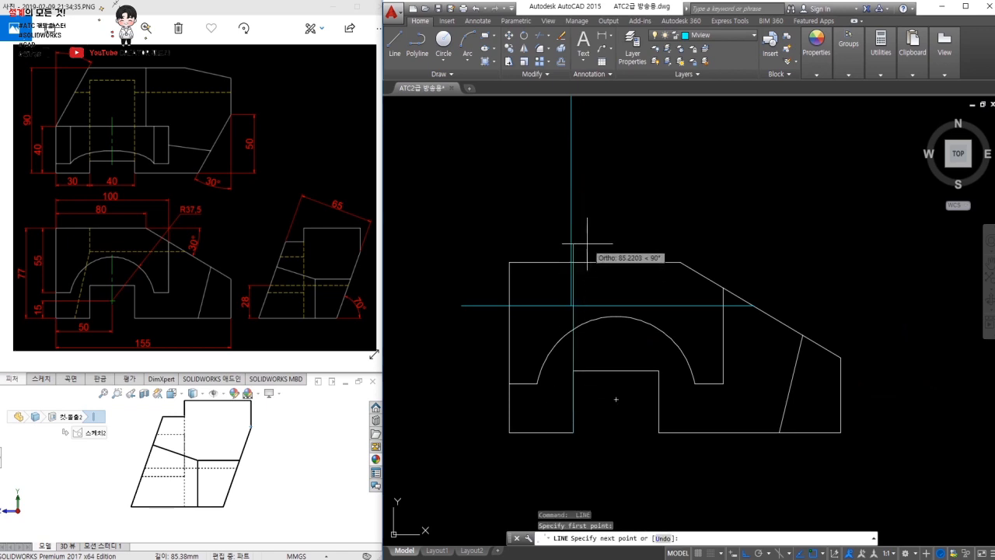
scroll(587, 243, up, 4)
scroll(549, 274, down, 4)
key(Escape)
Fillet the vertical and horizontal projection lines into a sharp corner inside the front view
text(f)
key(space)
click(576, 282)
click(592, 295)
middle_drag(599, 277, 602, 331)
key(Escape)
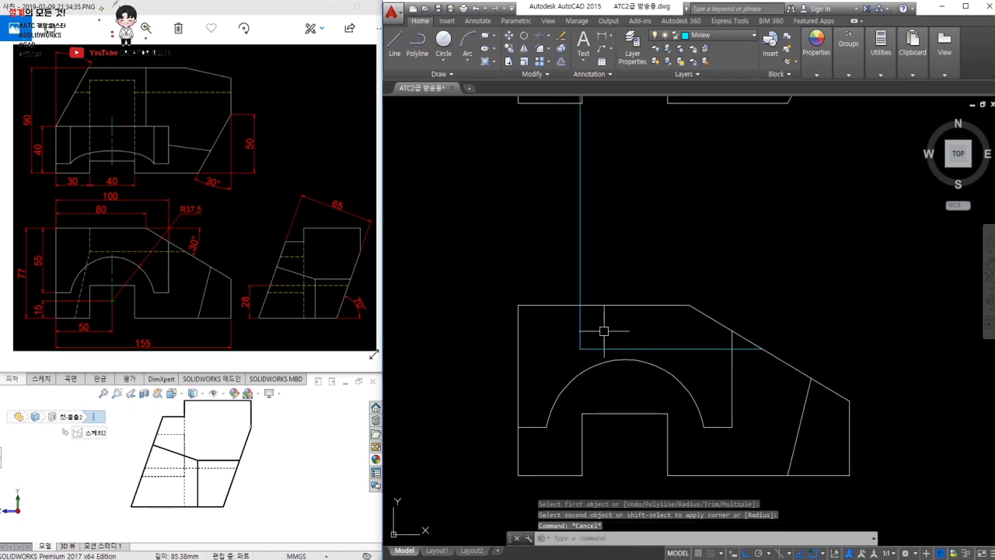
Trim the vertical projection line above the front view's top edge, using that edge as the cutting boundary
text(tr)
key(space)
click(644, 267)
click(626, 305)
key(space)
click(610, 292)
click(546, 260)
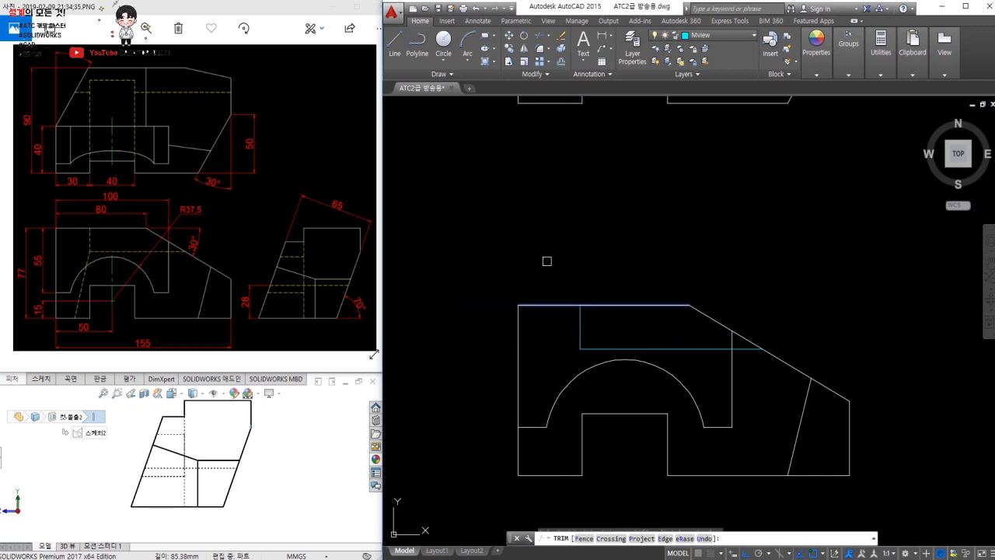
key(space)
key(Escape)
scroll(576, 241, down, 3)
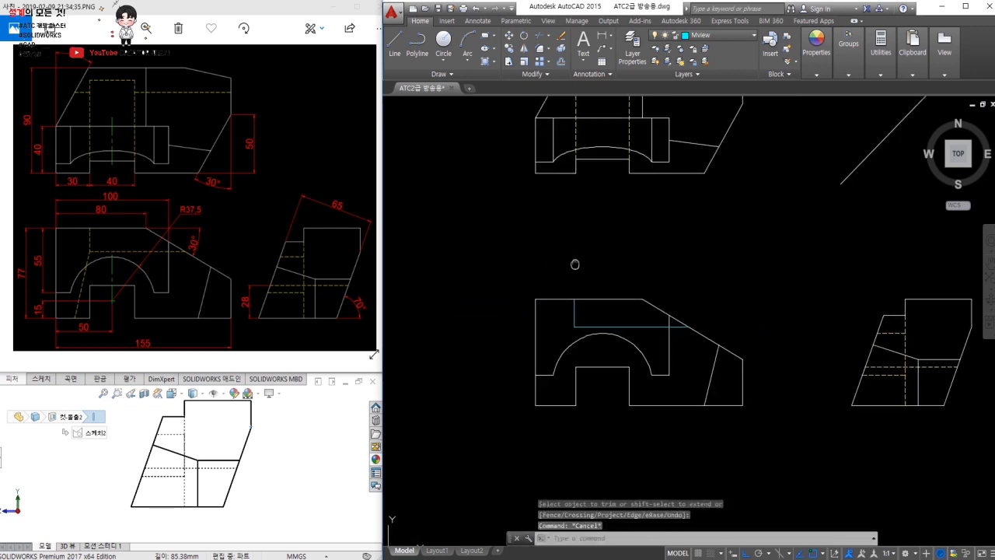
middle_drag(576, 319, 565, 370)
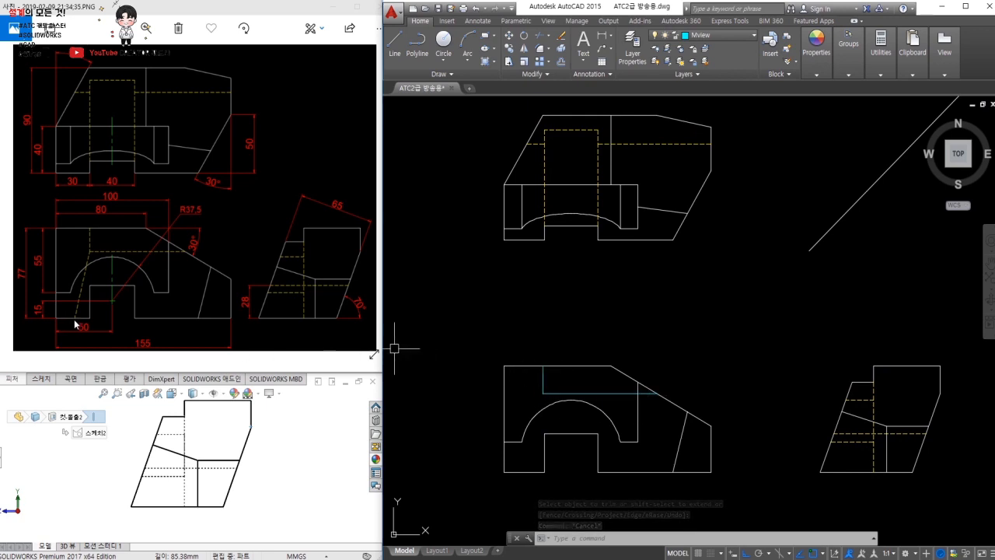
Switch to the SolidWorks reference part, show it from the front and orbit it to examine the hidden slanted edge
click(311, 443)
key(ctrl+1)
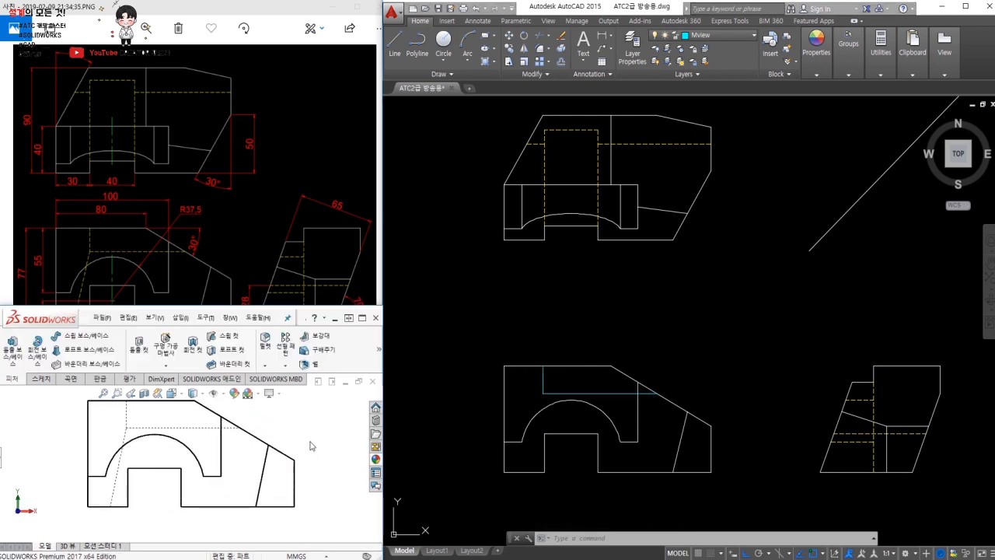
mouse_move(115, 509)
middle_down()
mouse_move(115, 546)
mouse_move(123, 495)
mouse_move(129, 501)
middle_up()
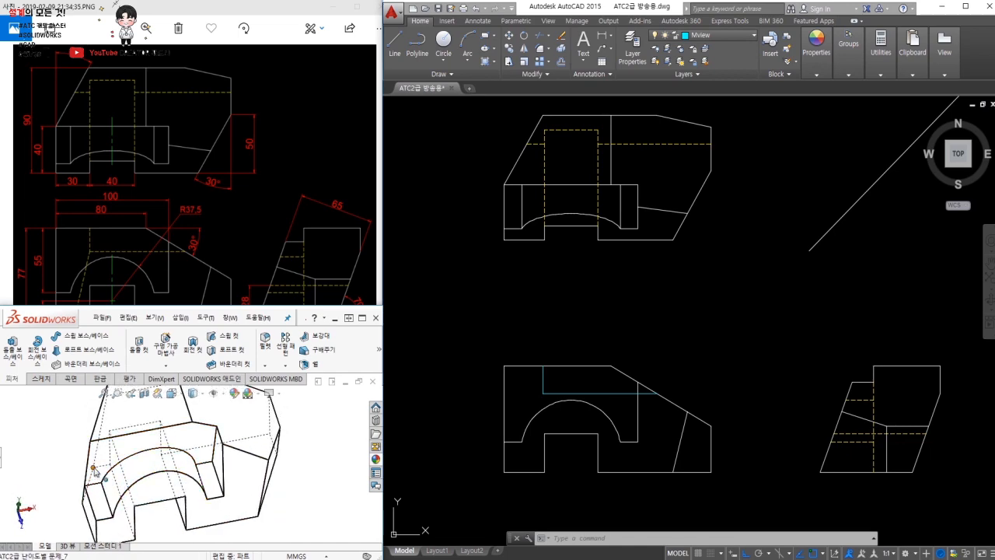
Draw a line from the left end of the top view's horizontal hidden line down to the front view's bottom edge, and on to the projection lines' corner
text(l)
key(Return)
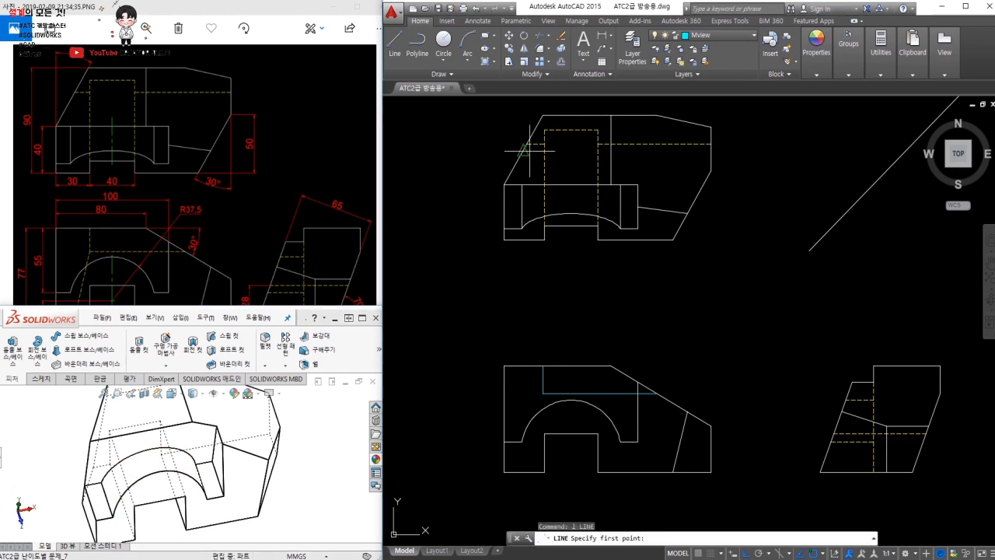
click(535, 143)
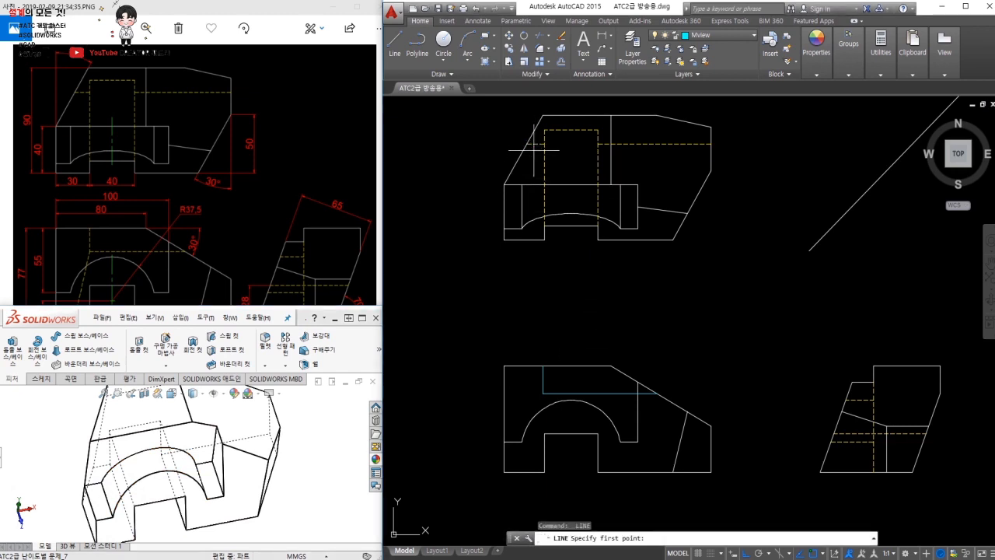
scroll(525, 186, up, 2)
scroll(556, 327, up, 1)
middle_drag(527, 436, 536, 322)
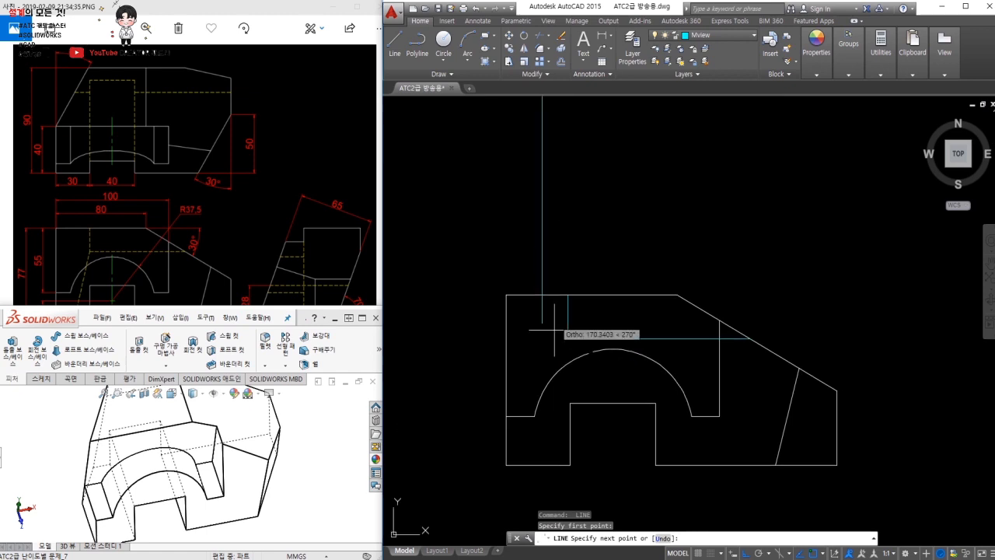
click(542, 464)
click(568, 339)
key(Escape)
Erase the vertical projection line running between the top and front views
click(595, 228)
click(513, 241)
text(e)
key(space)
Match the front view's new vertical, horizontal and slanted lines to the properties of the top view's hidden line
scroll(570, 301, down, 2)
text(ma)
click(592, 153)
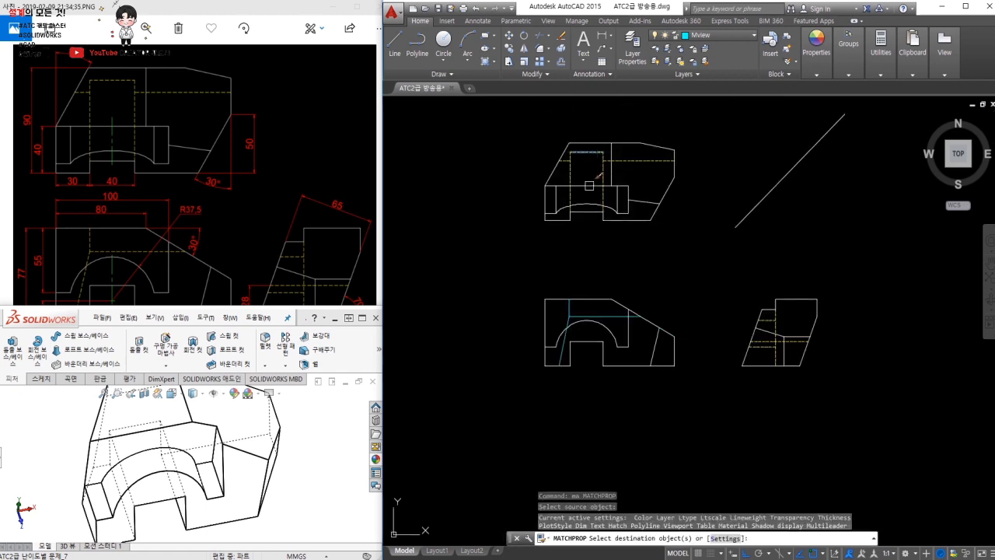
scroll(590, 285, up, 2)
click(560, 329)
click(514, 378)
key(Escape)
scroll(573, 351, down, 1)
middle_drag(557, 339, 513, 387)
Make the Center layer current and draw a vertical centerline from the top of the front view's arc to the arc's center
click(237, 217)
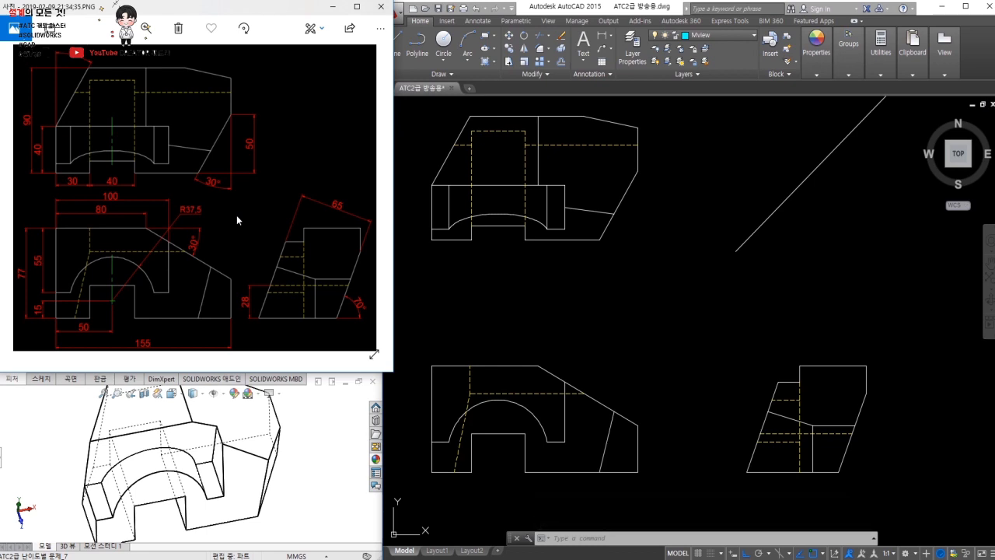
click(524, 314)
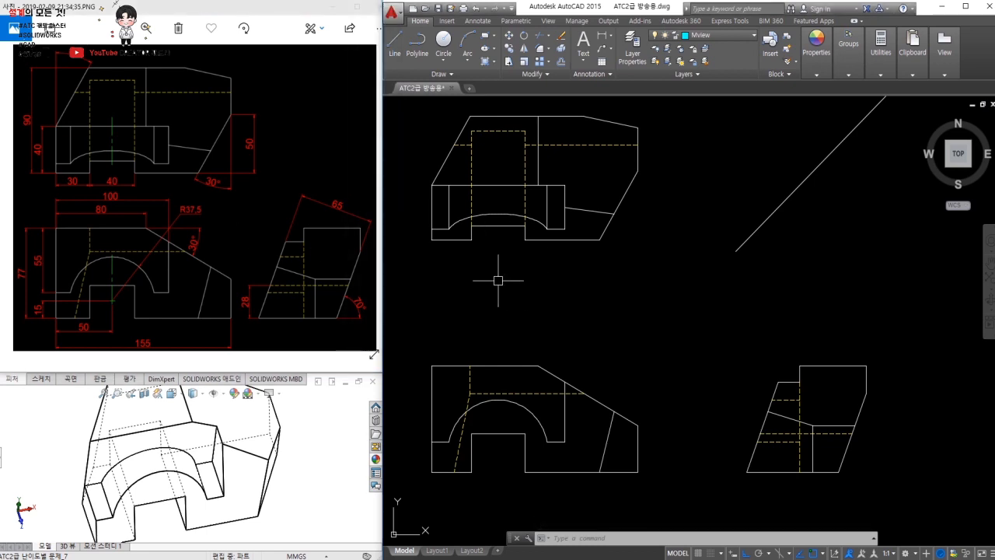
click(709, 36)
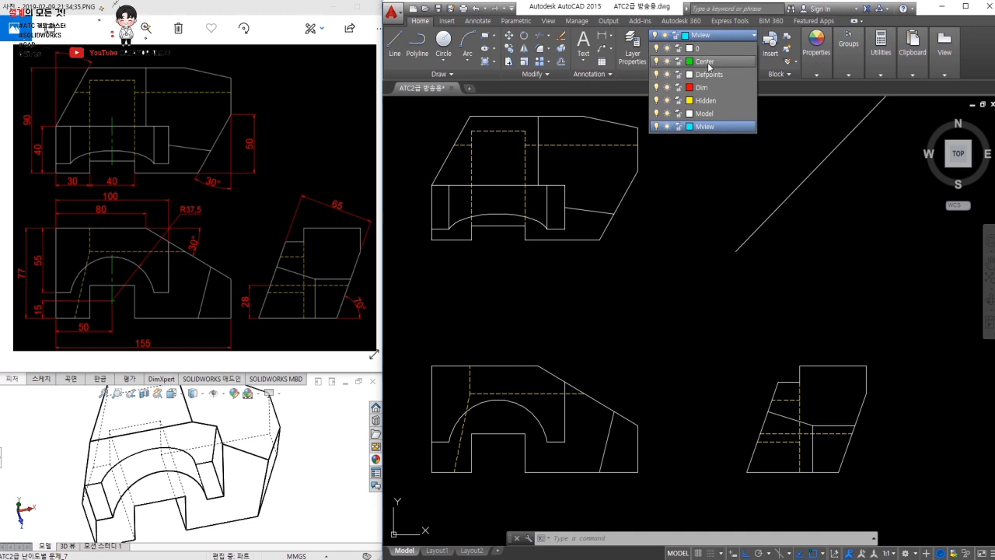
click(709, 67)
mouse_move(596, 195)
middle_down()
mouse_move(650, 209)
mouse_move(662, 178)
mouse_move(651, 179)
middle_up()
scroll(561, 387, up, 4)
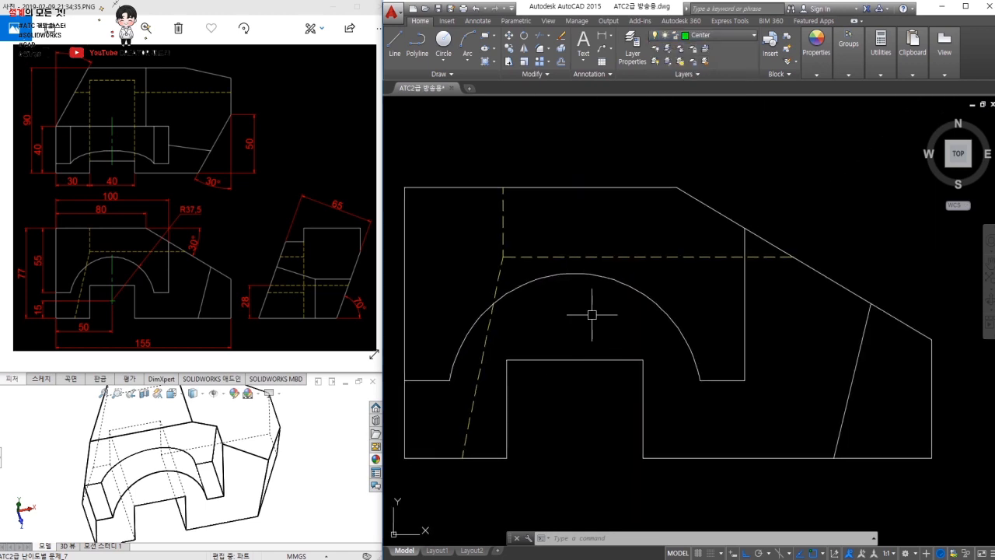
text(l)
key(Return)
click(574, 274)
click(574, 405)
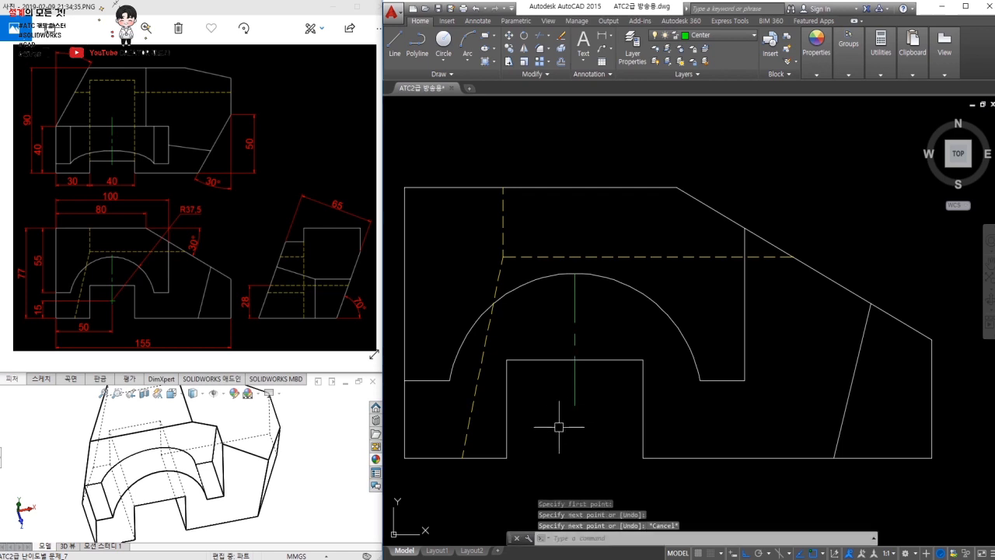
Draw a 5 mm horizontal center mark at the arc's center and move it by its midpoint onto that center
text(5)
key(Return)
key(Escape)
click(565, 405)
text(m)
key(Return)
scroll(560, 423, up, 2)
scroll(573, 378, up, 2)
click(597, 380)
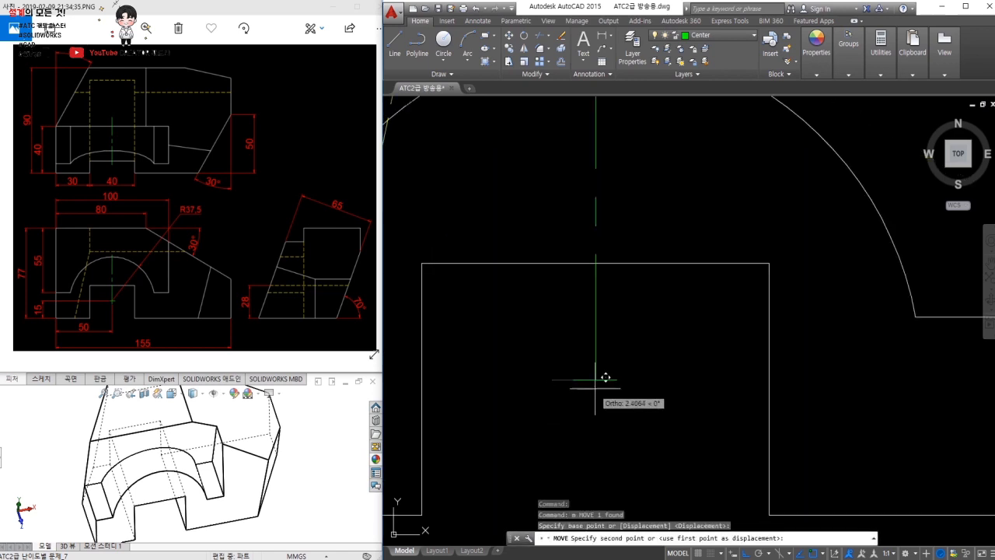
key(Escape)
scroll(603, 381, down, 2)
middle_drag(603, 381, 596, 389)
Lengthen the front view's vertical centerline by 3 mm at both its lower and upper ends
text(len)
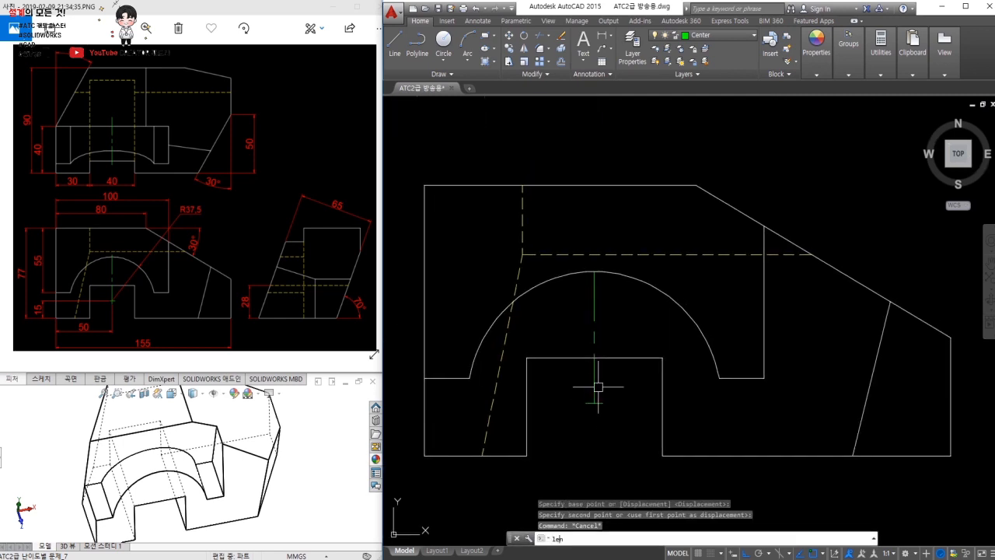
key(Return)
text(de)
key(Return)
text(3)
key(Return)
click(596, 386)
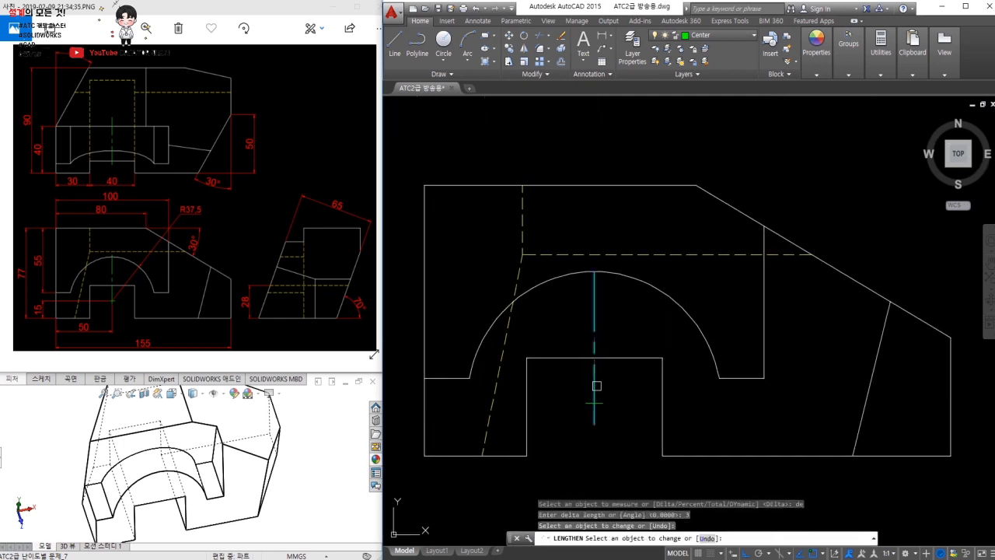
click(593, 293)
scroll(595, 292, down, 2)
key(Escape)
Draw a vertical centerline from the front view's arc centerline up through the slot of the top view
middle_drag(614, 299, 587, 376)
drag(606, 237, 601, 291)
scroll(602, 292, down, 2)
scroll(593, 345, up, 1)
text(l)
key(Return)
click(583, 335)
scroll(583, 335, up, 1)
middle_drag(583, 335, 572, 514)
middle_drag(591, 235, 589, 349)
click(571, 273)
key(Escape)
Trim the top view's centerline below the slot's horizontal edge
text(tr)
key(Return)
click(590, 341)
click(590, 340)
click(589, 342)
click(578, 380)
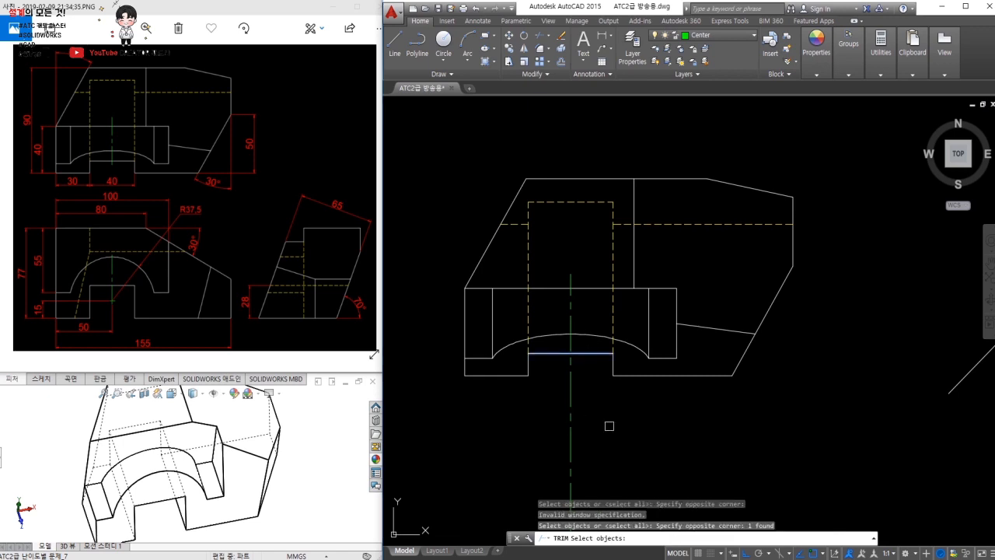
key(Return)
click(571, 420)
key(Escape)
Lengthen the lower end of the top view's centerline by 3 mm
text(len)
key(Return)
text(de)
key(Return)
text(3)
key(Return)
click(570, 342)
key(Escape)
mouse_move(646, 421)
middle_down()
mouse_move(602, 366)
mouse_move(582, 279)
middle_up()
scroll(602, 368, down, 2)
Make the Dim layer current and dimension the vertical height of the top view's lower-right slanted edge
click(707, 39)
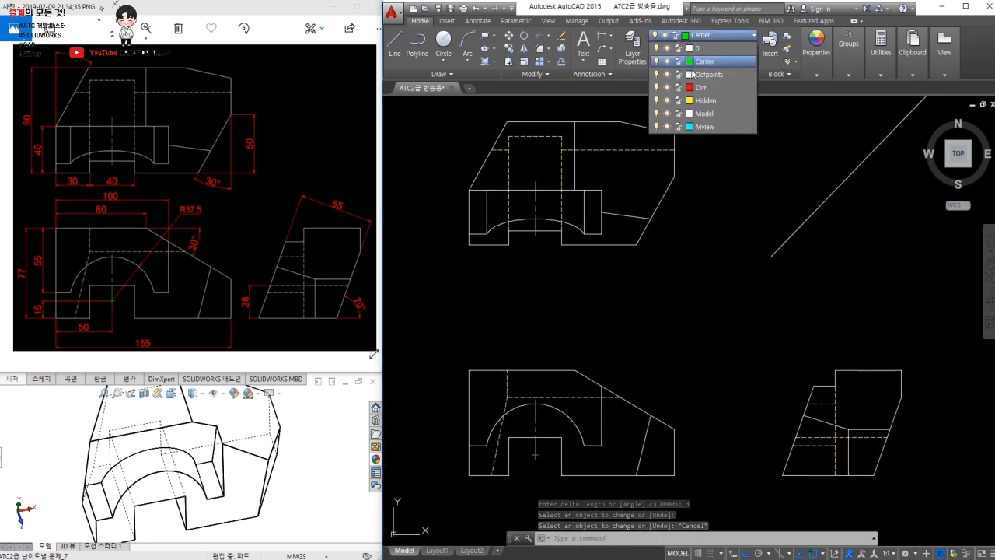
click(702, 80)
text(dli)
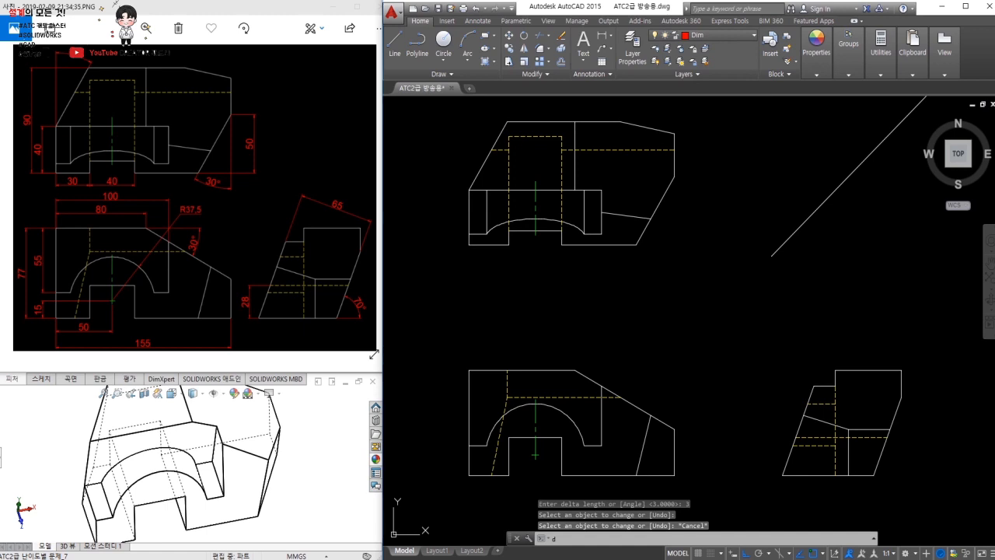
key(Return)
click(674, 180)
click(637, 244)
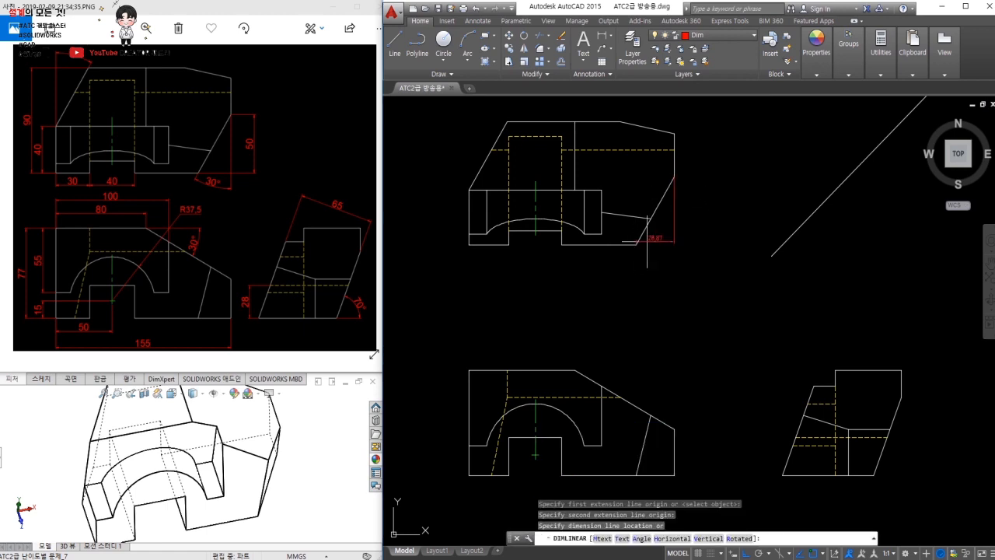
click(691, 220)
Dimension the top view's overall height and the height of its front block along the left side
text(d)
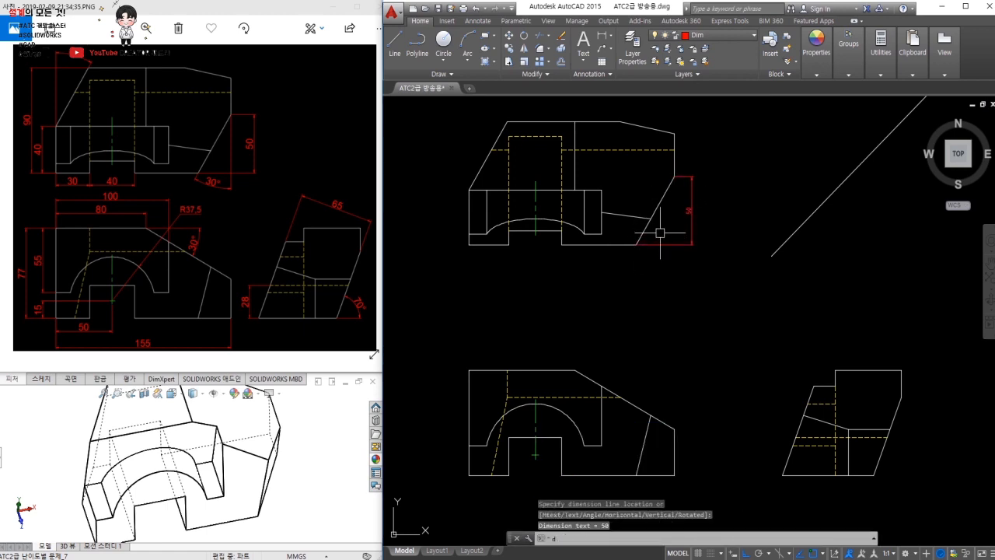
text(li)
key(Return)
click(507, 121)
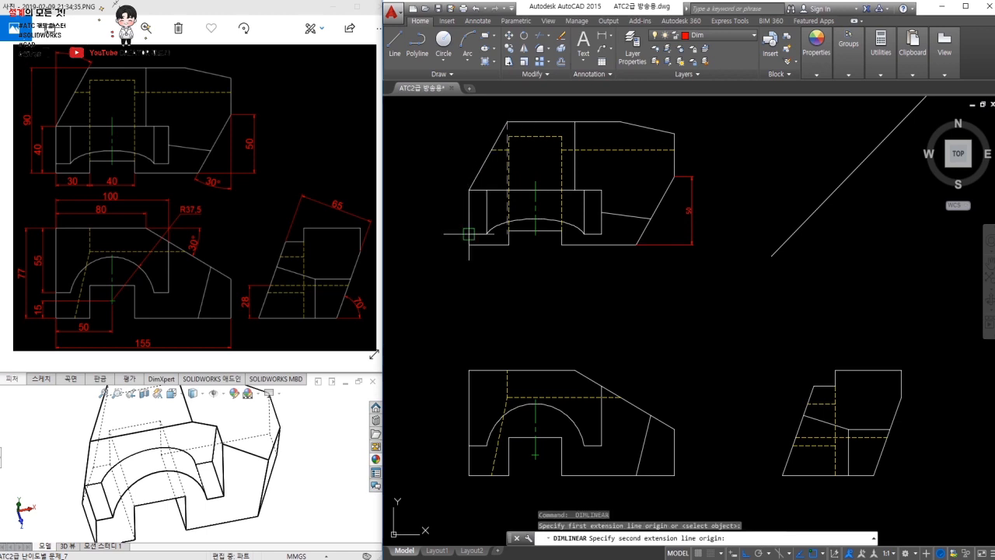
click(469, 245)
click(447, 210)
key(Return)
click(469, 190)
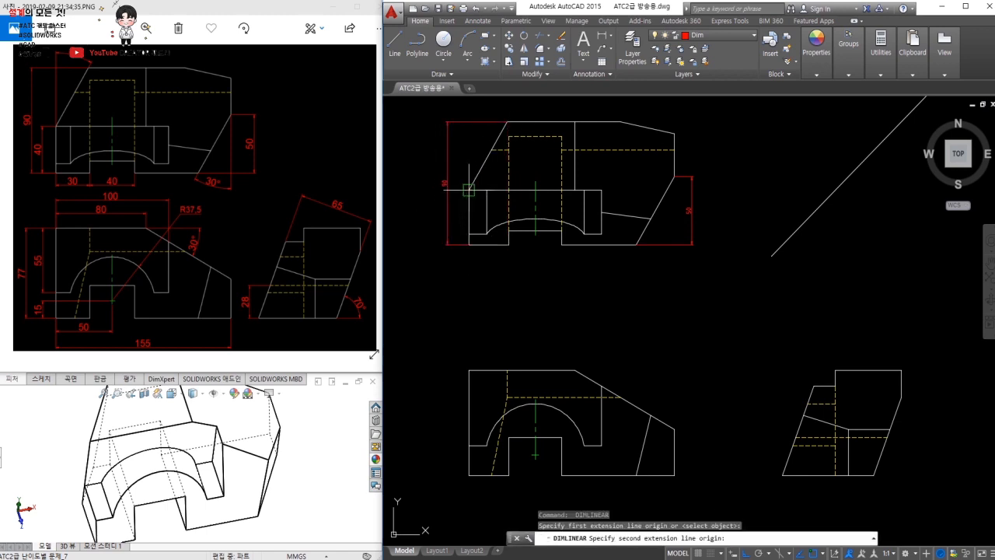
click(477, 243)
click(457, 230)
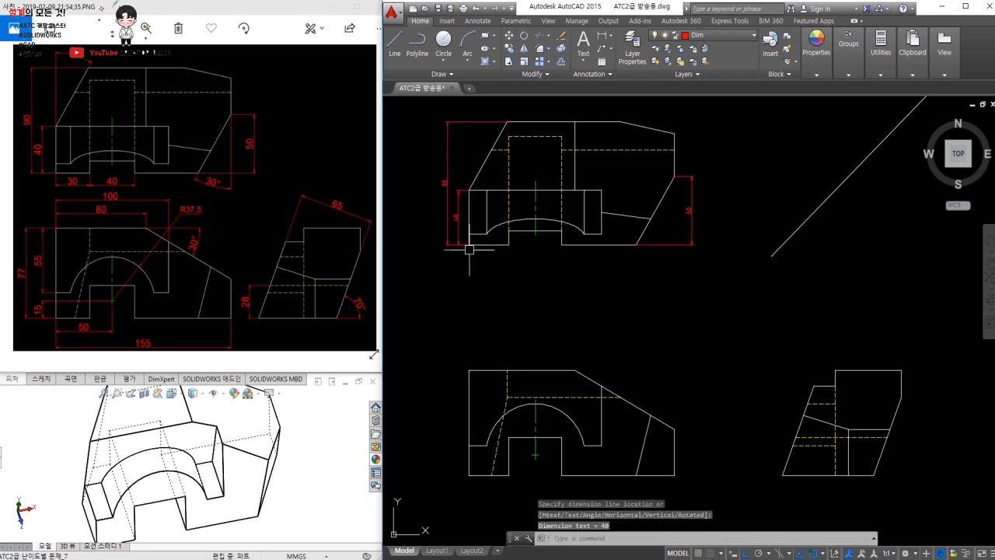
Dimension the top view's left bottom edge and, aligned beside it, the slot's width
middle_drag(494, 288, 491, 223)
key(Return)
click(479, 181)
click(480, 181)
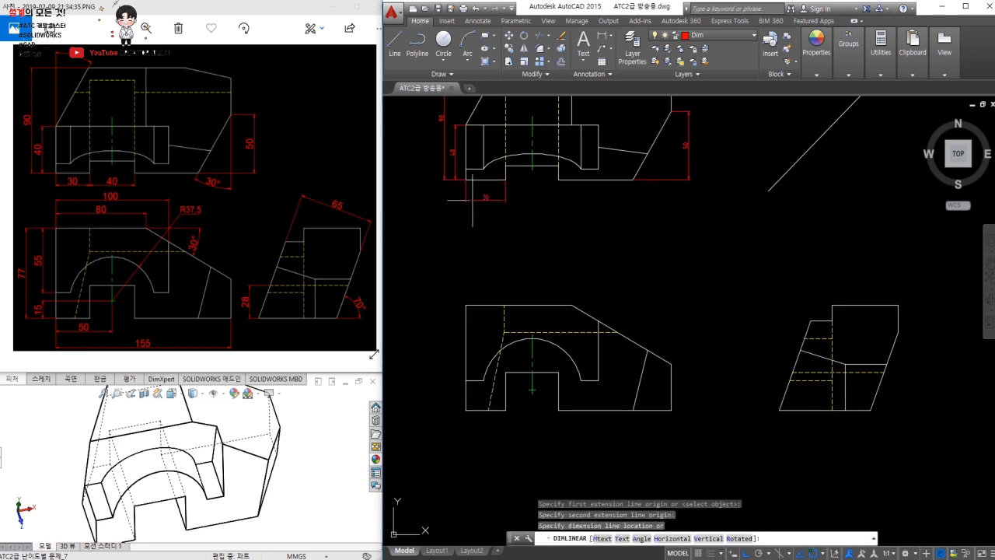
click(477, 195)
key(Return)
click(505, 179)
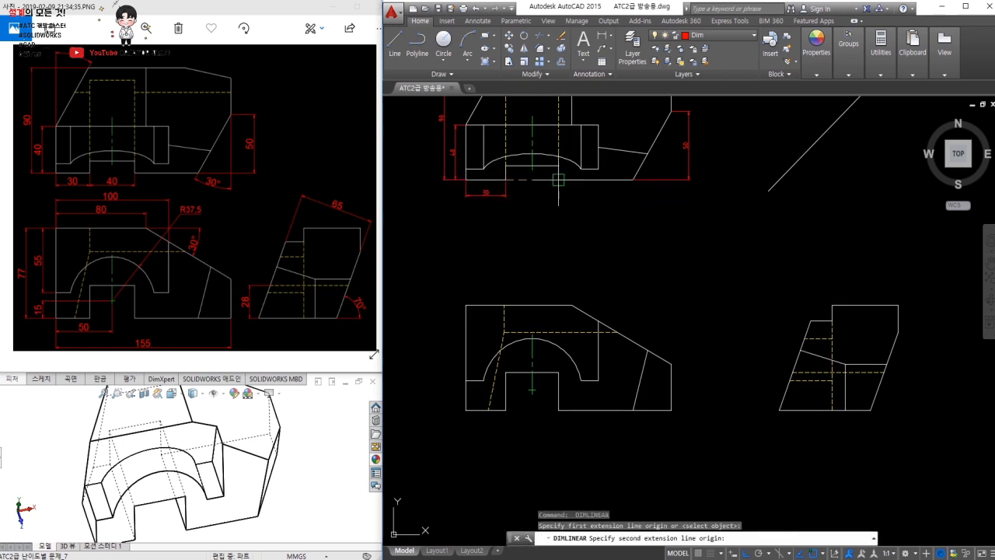
click(558, 173)
click(506, 195)
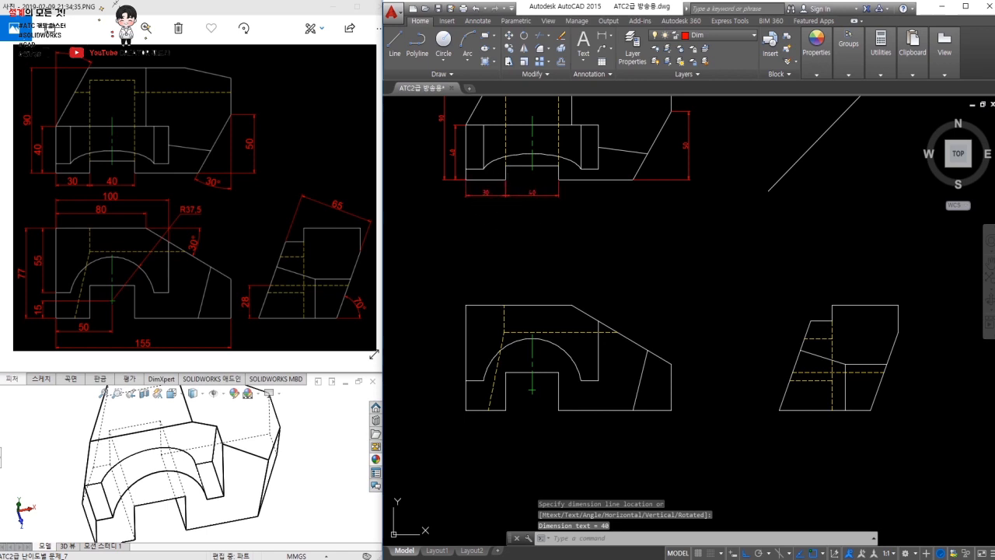
Dimension the front view's top edge and, above it, the width from the left edge to the arched block's right edge
key(Return)
click(466, 305)
click(573, 304)
click(575, 294)
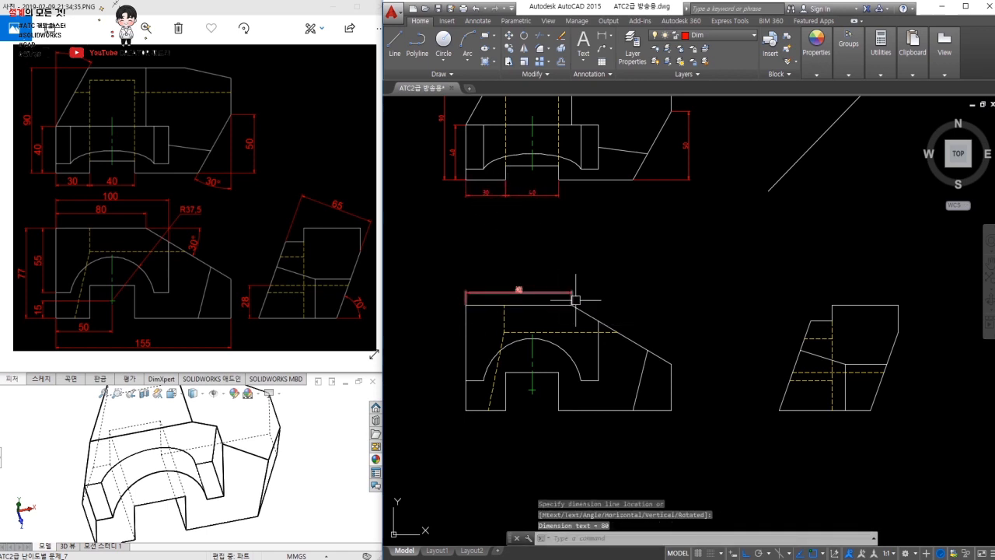
key(Return)
click(573, 305)
click(465, 305)
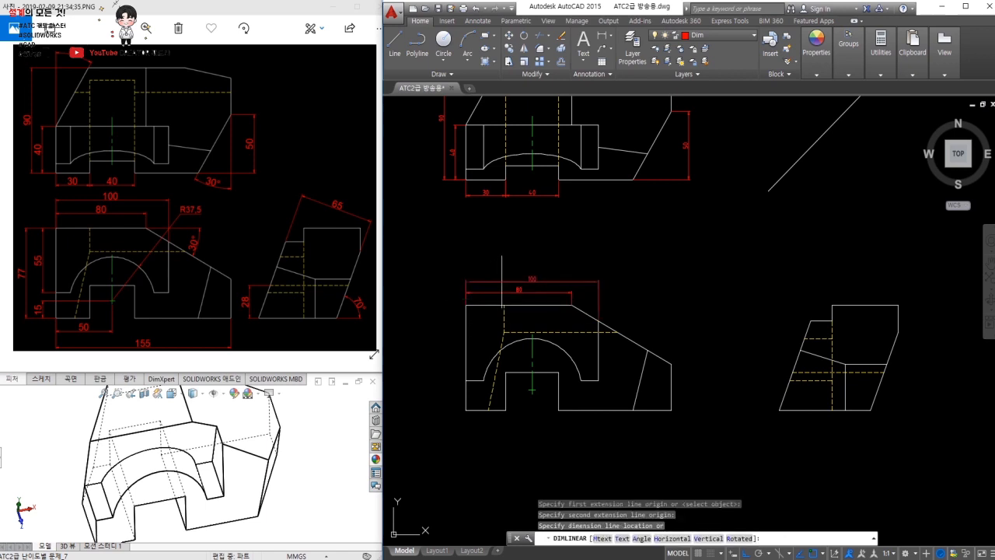
click(503, 282)
Dimension the arched block's height along the left side of the front view
middle_drag(500, 349, 519, 331)
key(Return)
click(493, 361)
click(485, 286)
click(471, 327)
Dimension the arc center's height above the front view's bottom edge, aligned with the arched block's height dimension
key(Return)
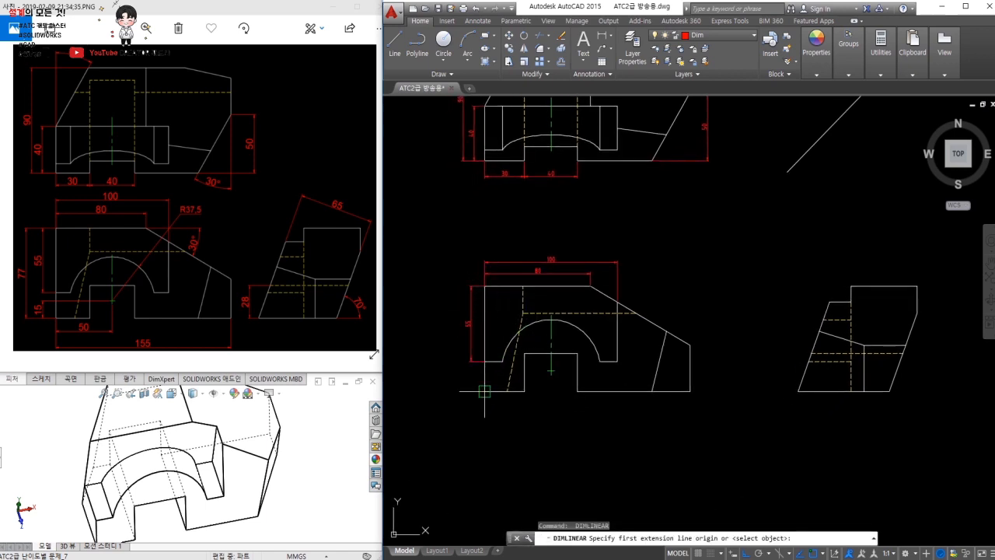
click(486, 391)
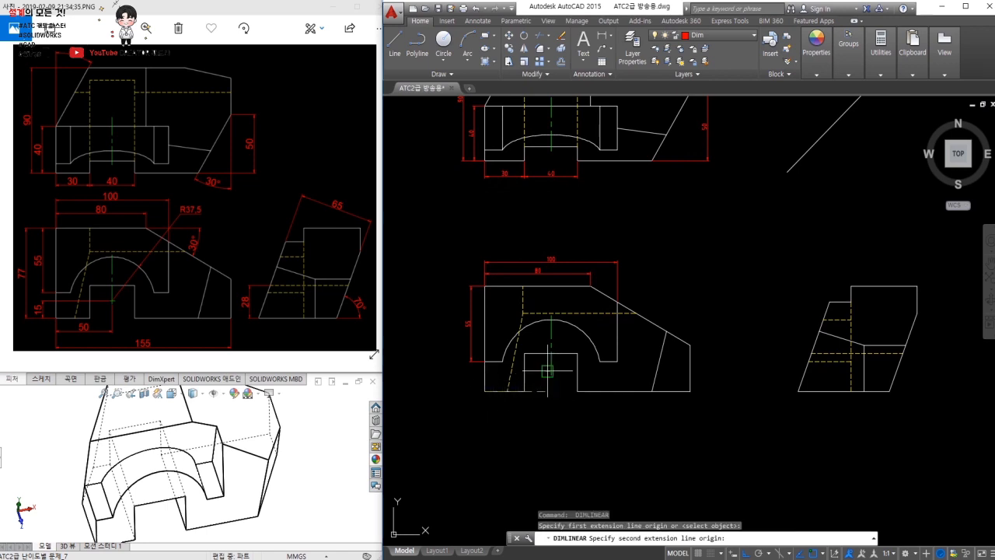
scroll(548, 372, up, 6)
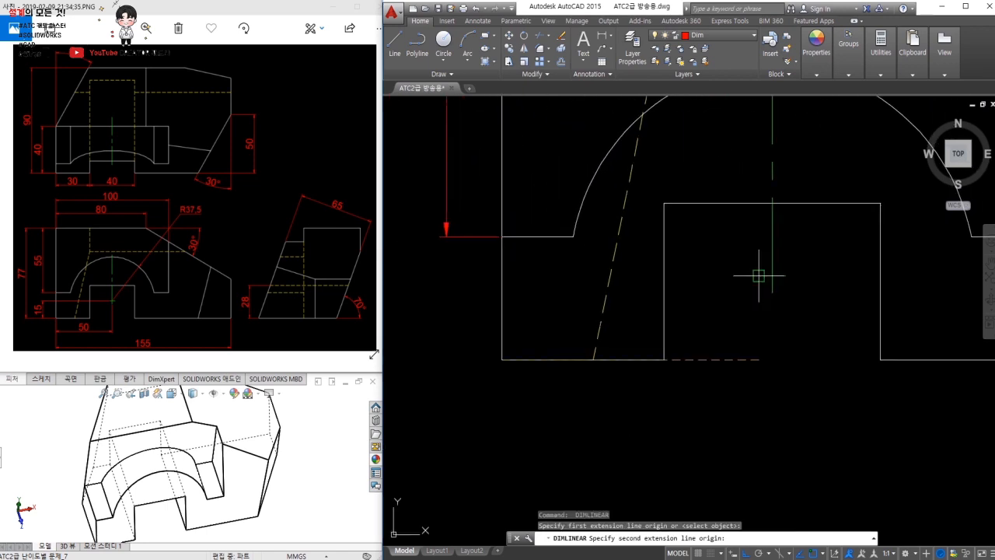
click(759, 275)
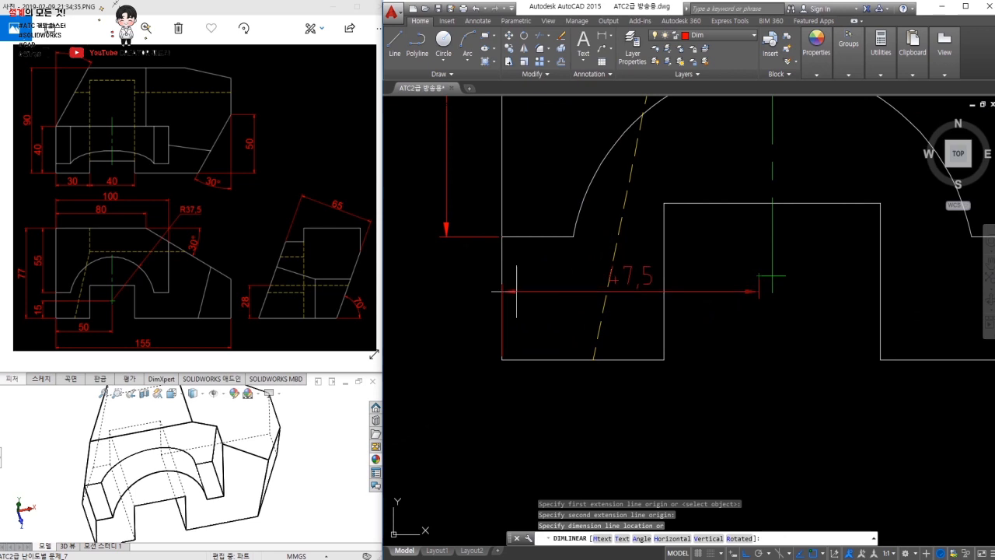
click(445, 237)
scroll(525, 298, down, 4)
Dimension the front view's overall height outside the existing vertical dimensions
middle_drag(526, 296, 532, 306)
key(space)
click(522, 333)
click(521, 164)
click(477, 199)
Dimension the arc center's horizontal distance from the front view's left edge and, below it, the view's overall width
key(space)
click(521, 333)
click(627, 301)
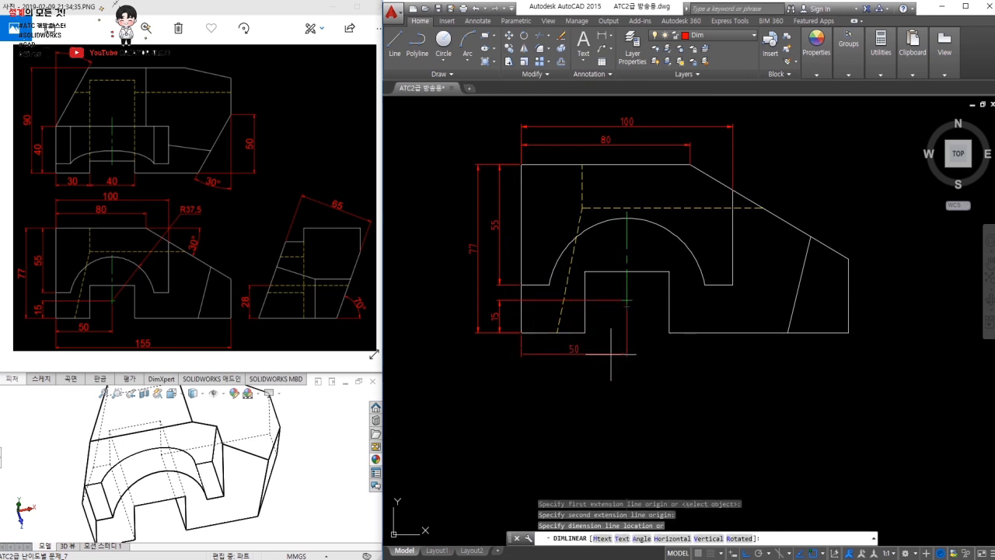
click(605, 357)
key(space)
click(522, 333)
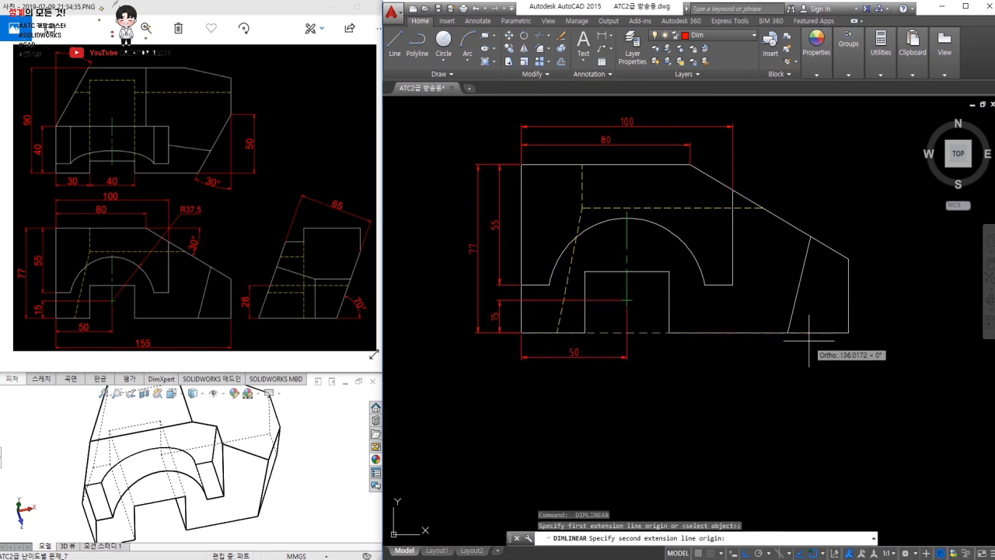
click(848, 332)
click(852, 380)
Dimension the height of the side view's upper full-width hidden line above the bottom edge, left of the view
middle_drag(852, 282, 563, 319)
key(space)
click(746, 370)
click(752, 308)
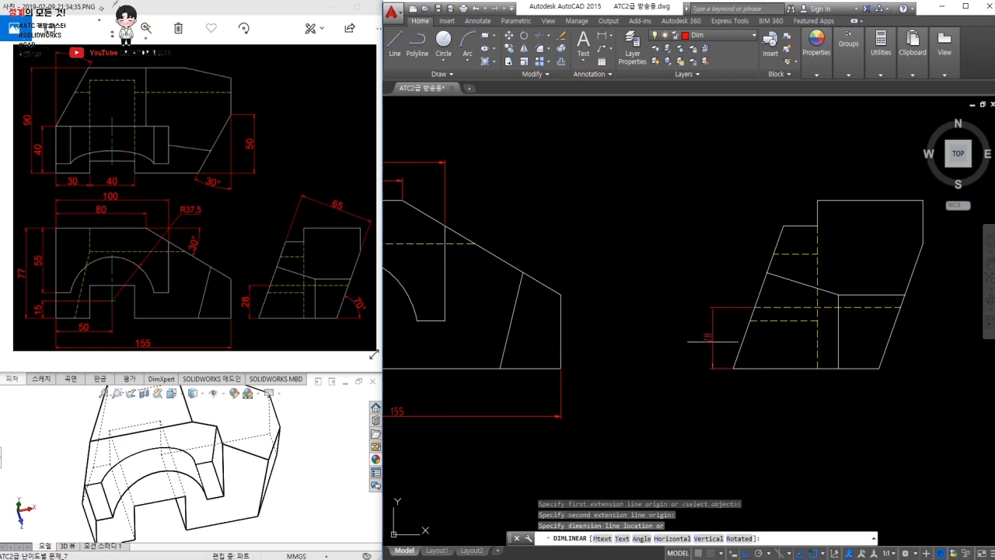
click(718, 331)
Add a rotated linear dimension perpendicular to the side view's slanted edges, from the upper-left corner to the right edge's bend, above the view
mouse_move(778, 275)
middle_down()
mouse_move(727, 358)
mouse_move(680, 351)
middle_up()
middle_drag(725, 292, 662, 273)
key(space)
click(657, 284)
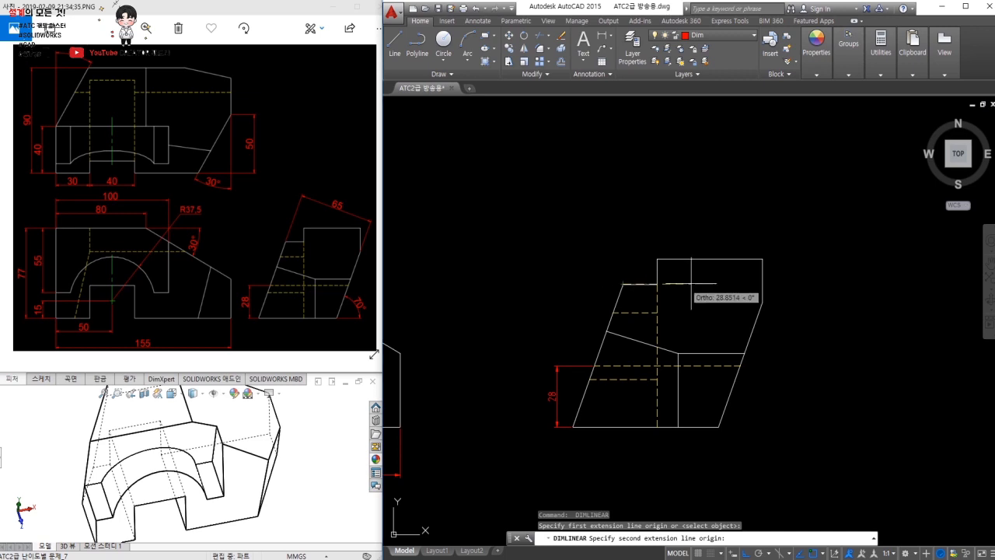
click(761, 303)
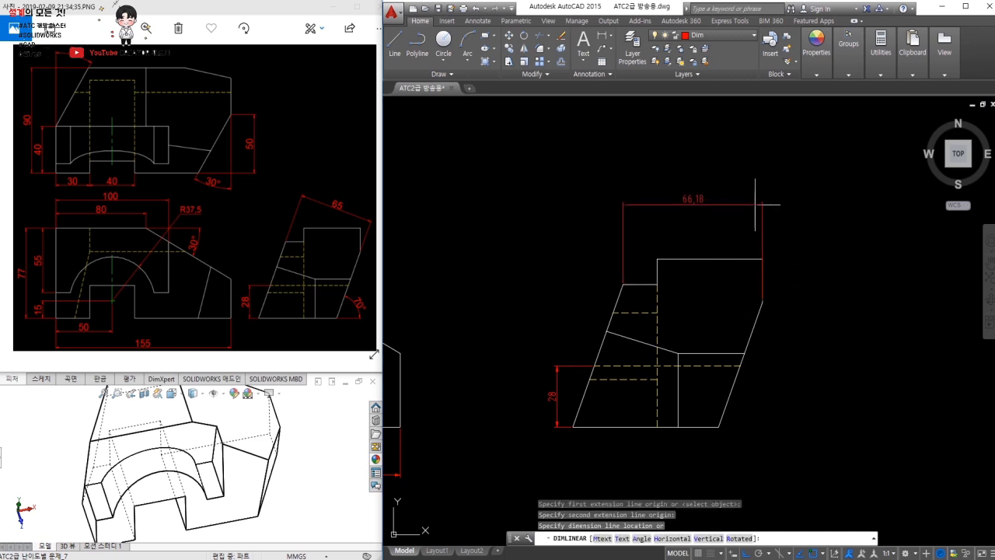
text(r)
key(Return)
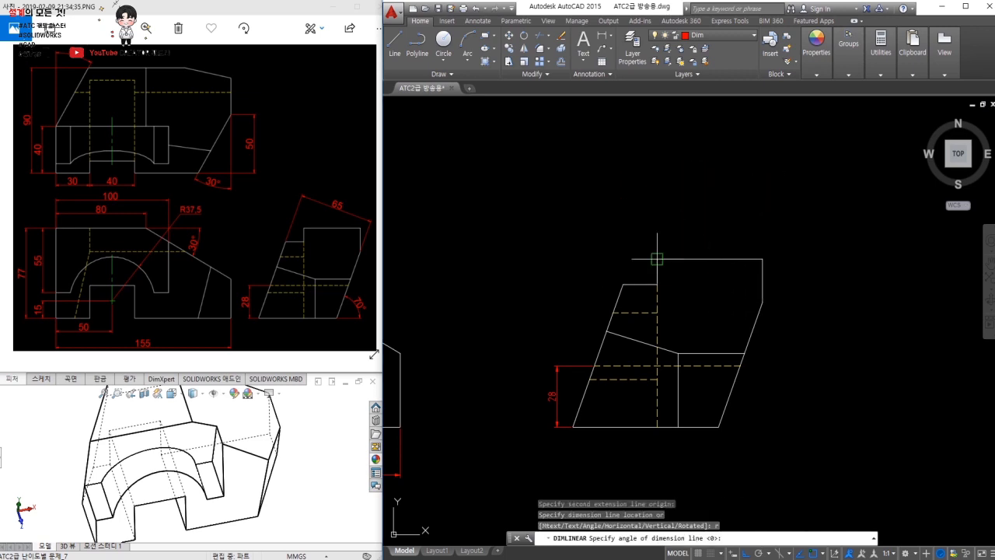
click(623, 283)
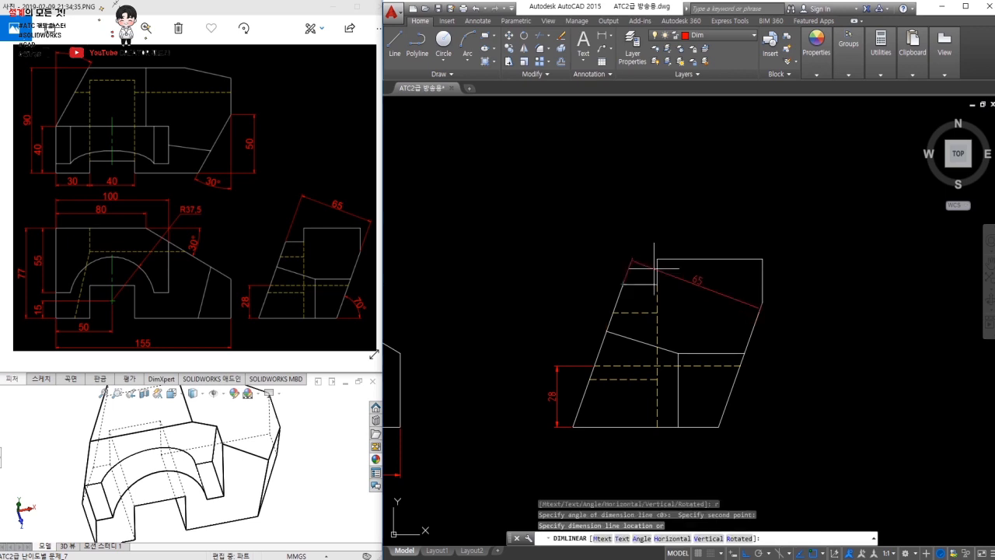
click(761, 237)
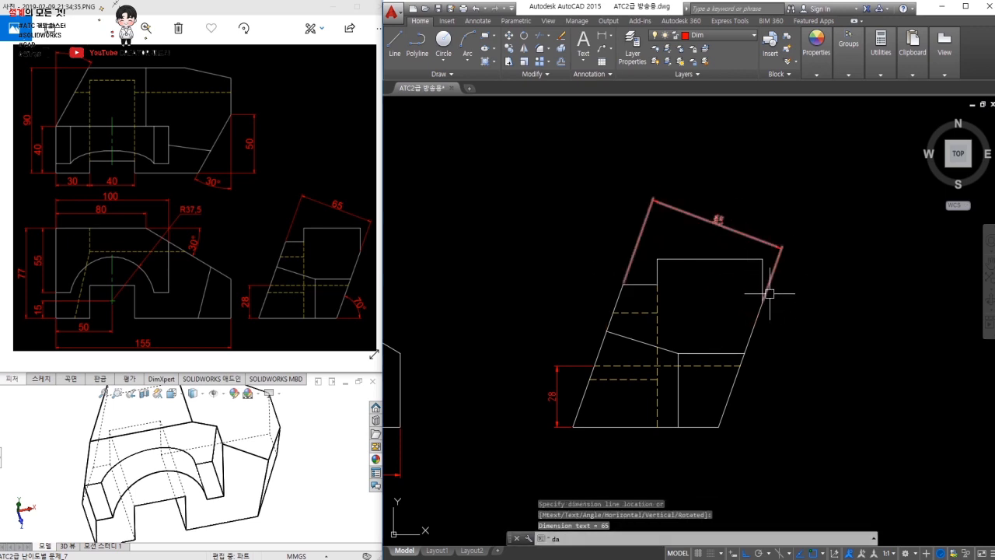
Dimension the angle between the side view's slanted right edge and its bottom edge, outside the view
text(DAN)
key(Return)
scroll(778, 311, down, 4)
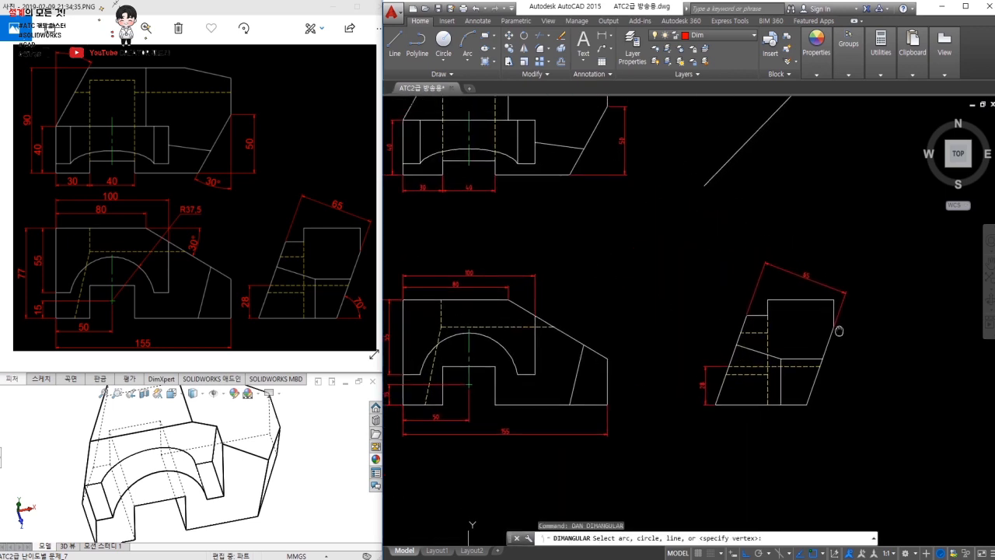
click(805, 444)
click(805, 444)
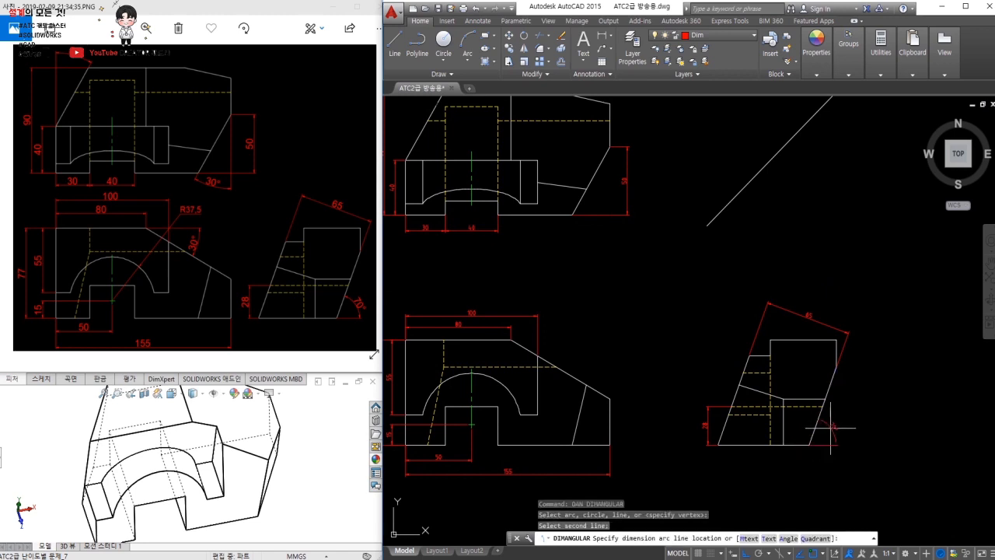
click(832, 427)
Dimension the angle between the front view's sloped edge and its horizontal top edge
middle_drag(686, 398, 820, 396)
key(Return)
click(657, 348)
click(645, 337)
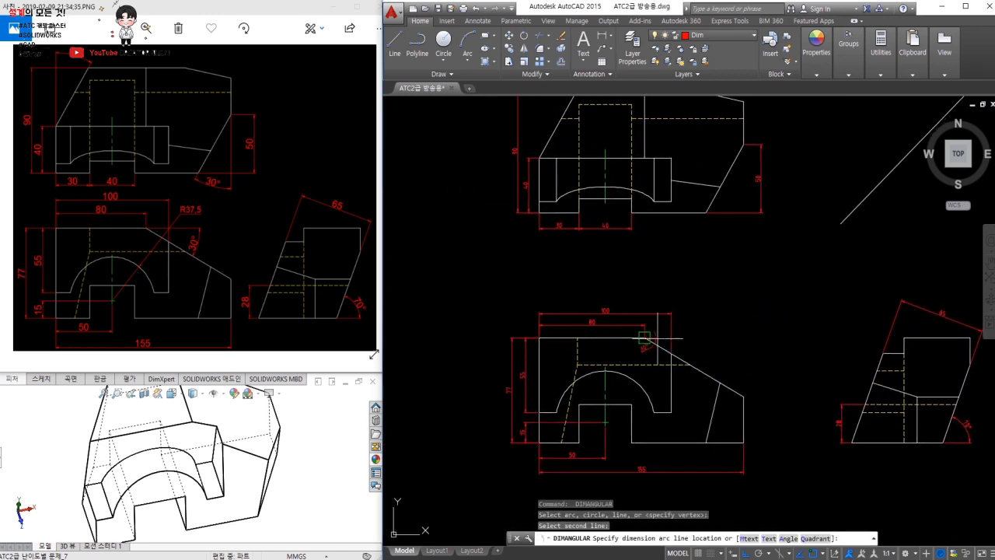
click(708, 350)
Dimension the angles of the top view's lower-right and upper-left slanted edges against the adjacent vertical edges, outside the outline
click(729, 185)
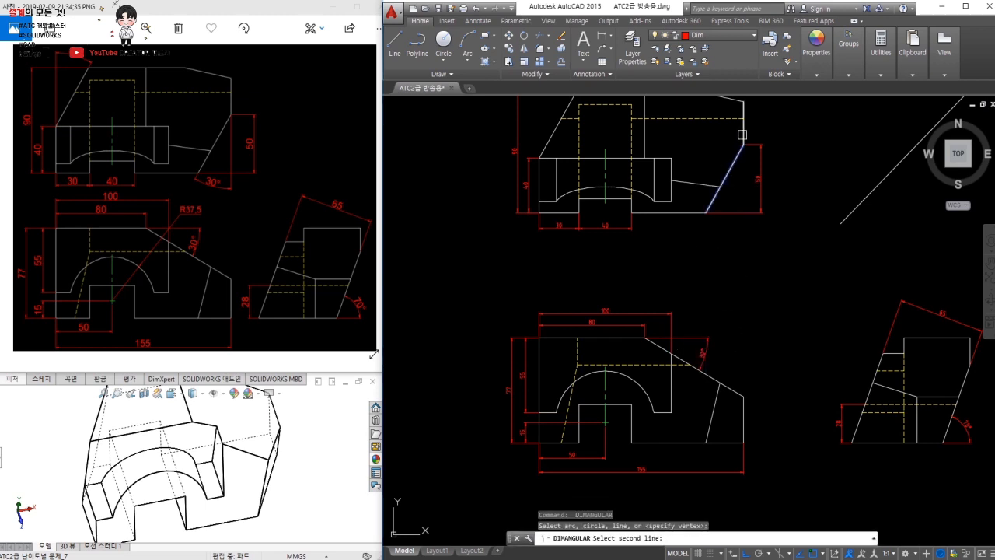
click(723, 212)
click(719, 234)
middle_drag(553, 145, 572, 227)
key(space)
click(570, 227)
click(558, 257)
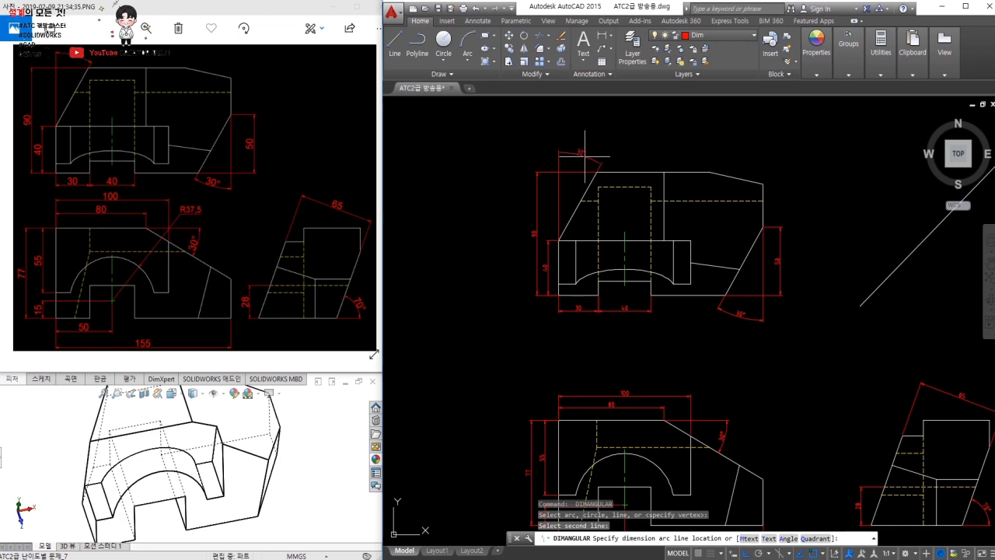
click(584, 156)
Add a radius dimension to the front view's arc, placing its text beyond the upper-right of the arched block
middle_drag(669, 326, 653, 248)
text(dr)
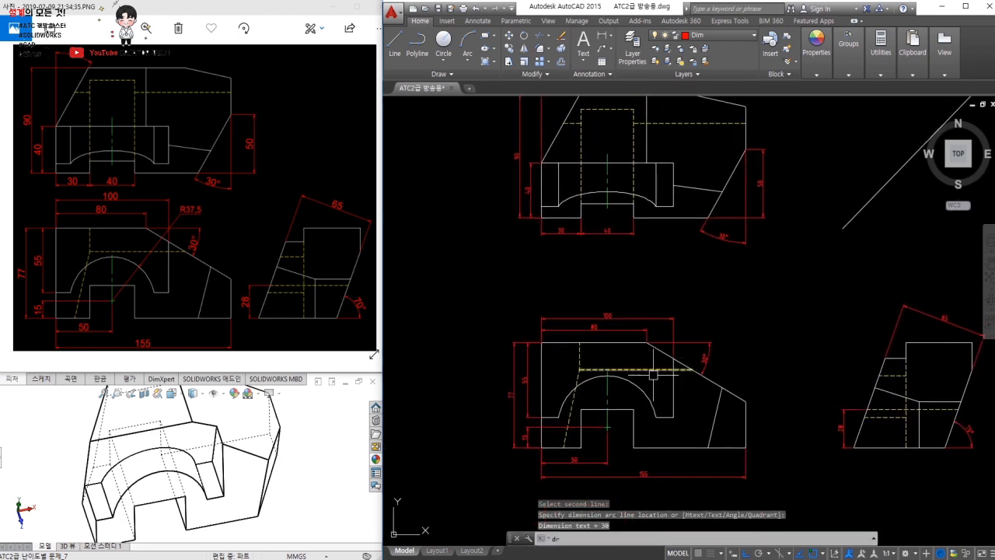
text(a)
key(space)
click(642, 387)
scroll(690, 322, up, 2)
click(688, 332)
Set the text alignment of dimension style ISO-25 to ISO standard
middle_drag(685, 366, 648, 302)
text(d)
key(space)
click(801, 263)
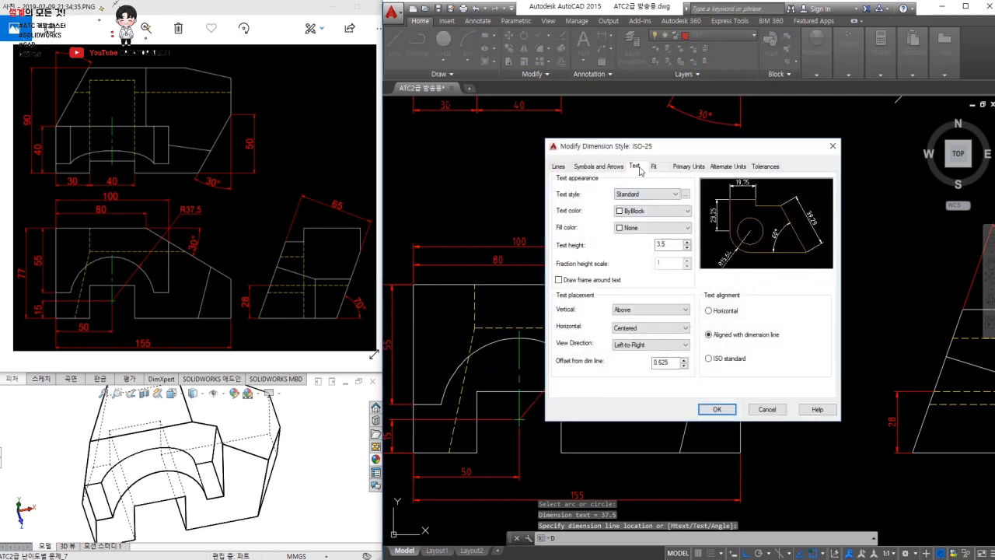
click(708, 359)
click(717, 409)
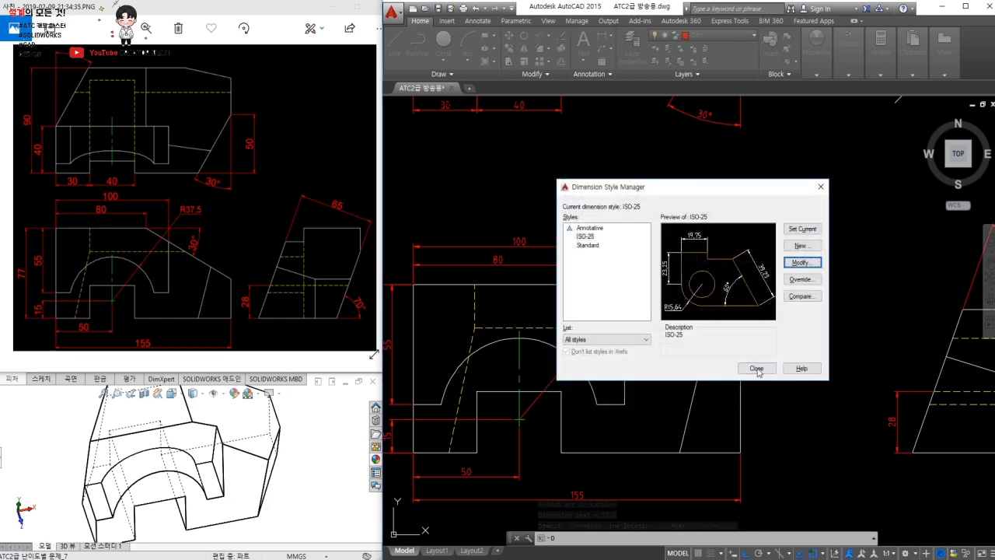
click(751, 370)
Review the text settings of dimension style ISO-25 without changing them
scroll(782, 373, down, 3)
mouse_move(743, 382)
middle_down()
mouse_move(701, 427)
mouse_move(710, 394)
middle_up()
text(D)
key(space)
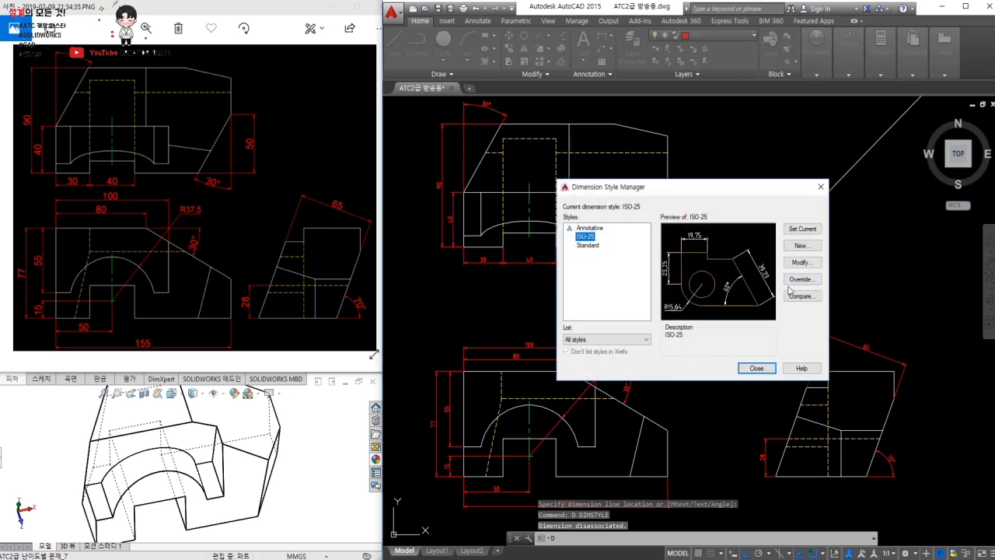
click(802, 263)
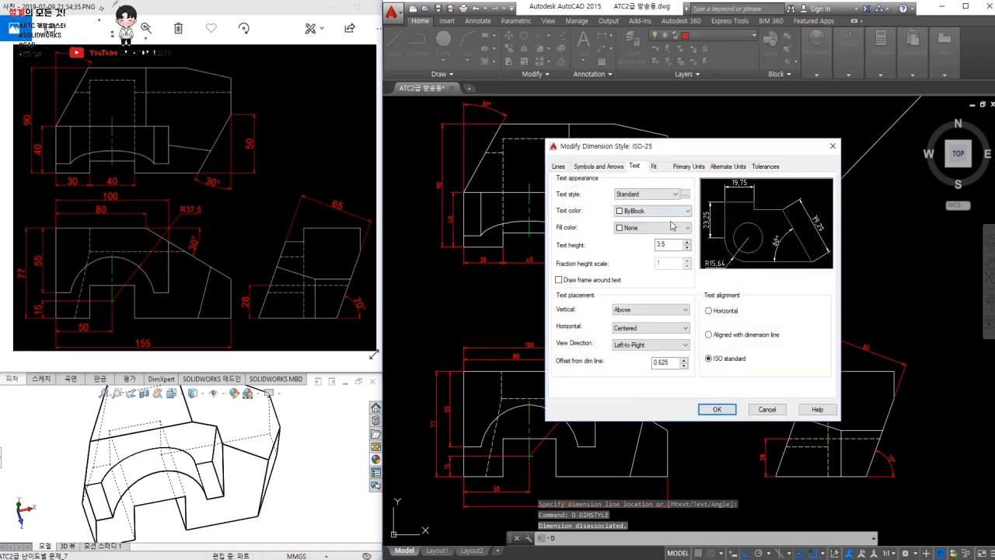
click(717, 409)
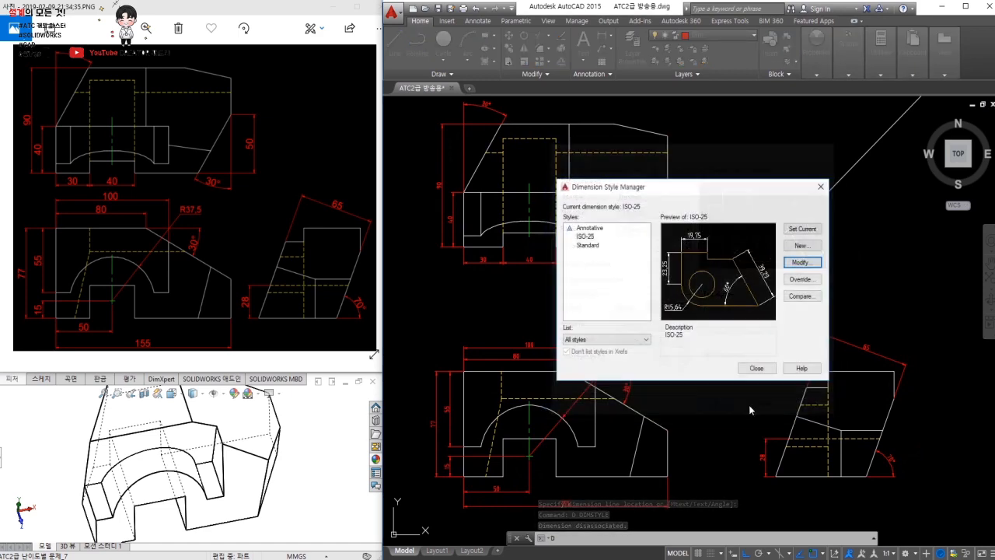
click(769, 369)
click(704, 336)
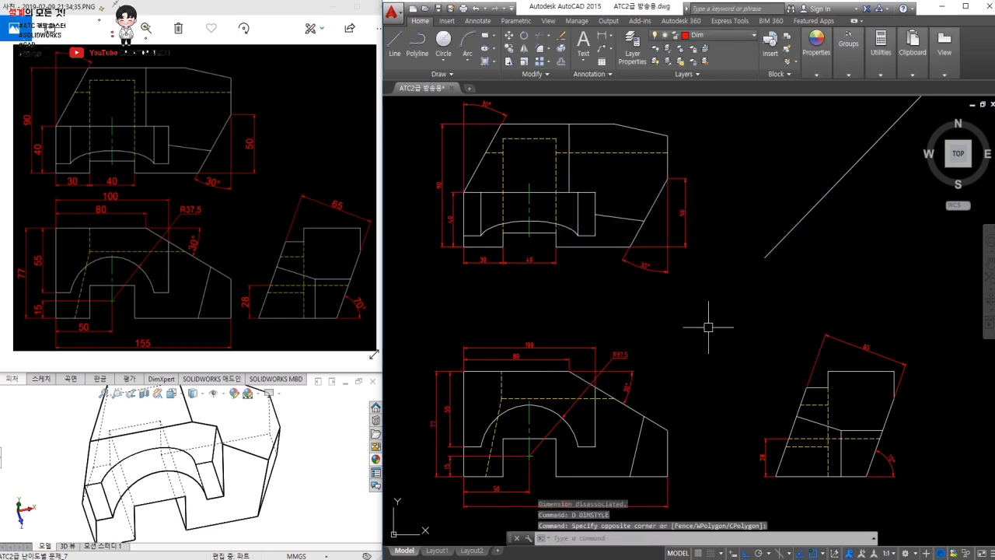